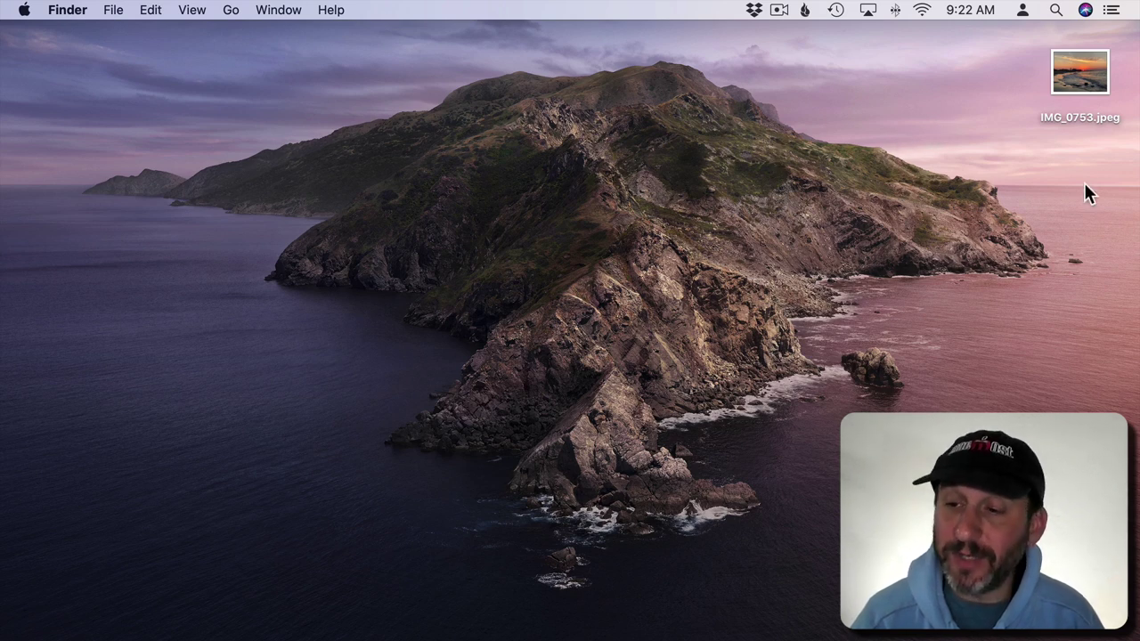
left_click(1091, 78)
mouse_move(1072, 63)
left_mouse_down()
mouse_move(1039, 67)
mouse_move(1074, 67)
left_mouse_up()
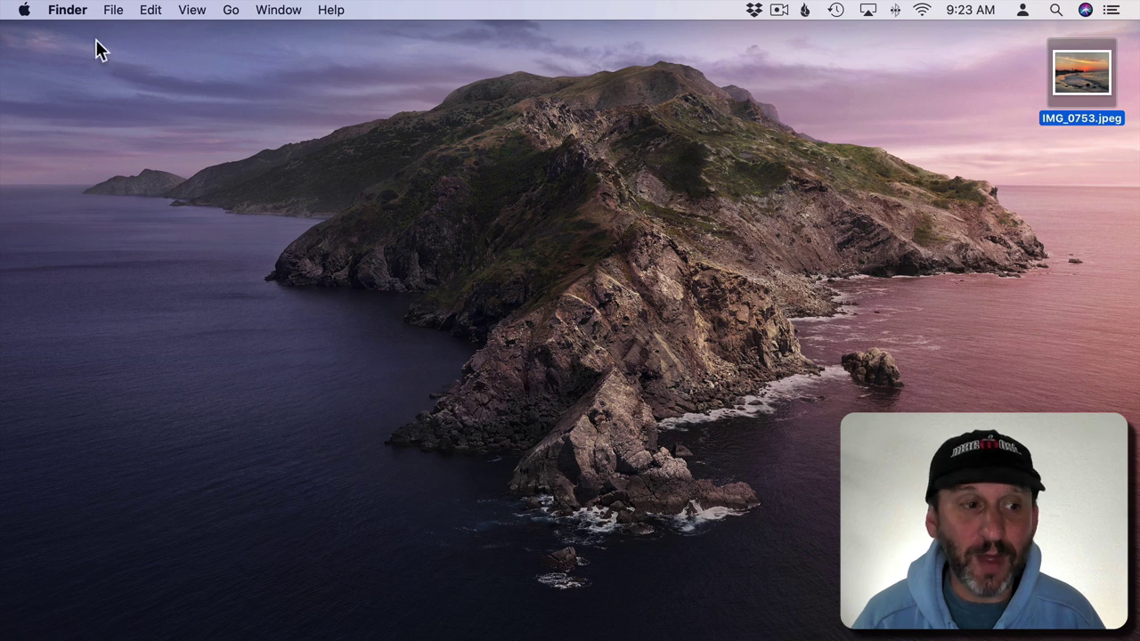
right_click(645, 135)
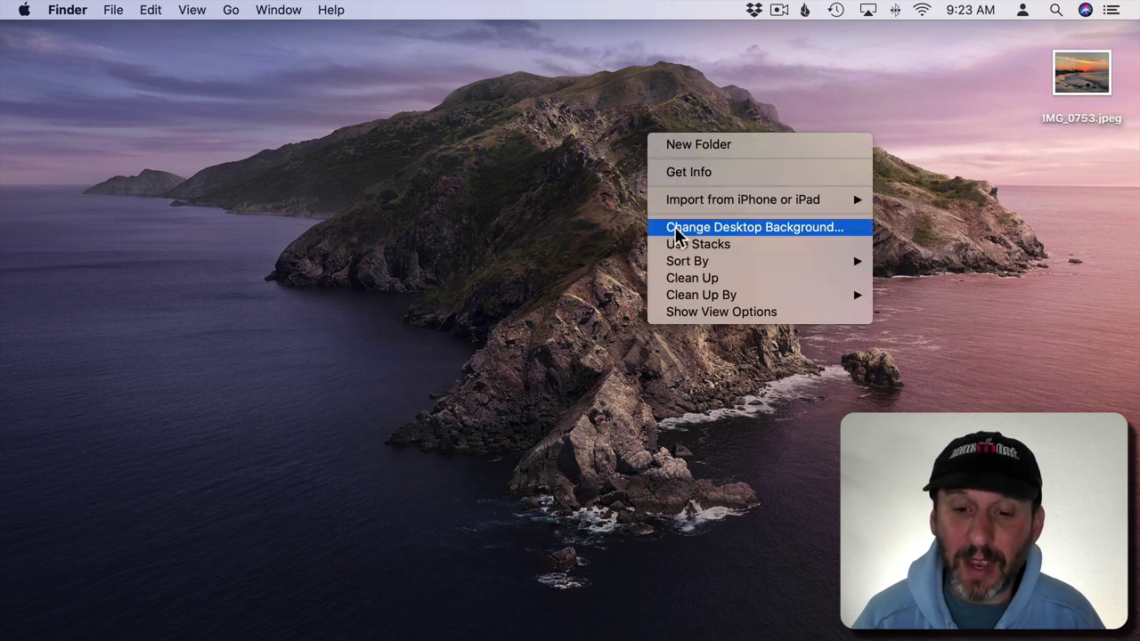
left_click(552, 218)
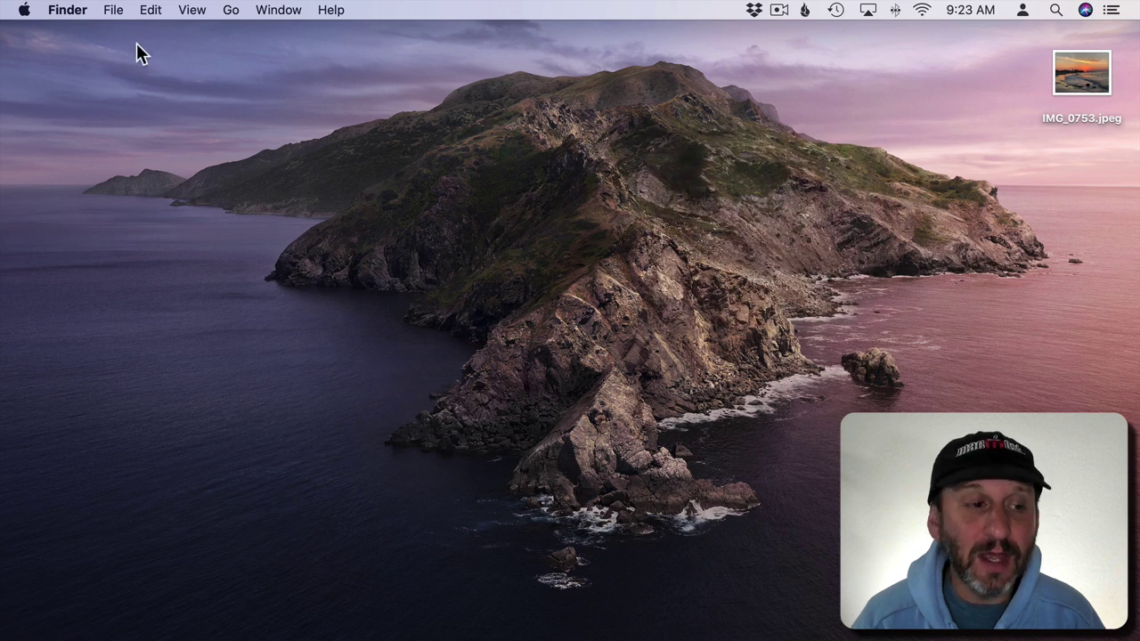
- Open the Desktop & Screen Saver preferences and set IMG_0753.jpeg from the desktop as the background picture
left_click(24, 10)
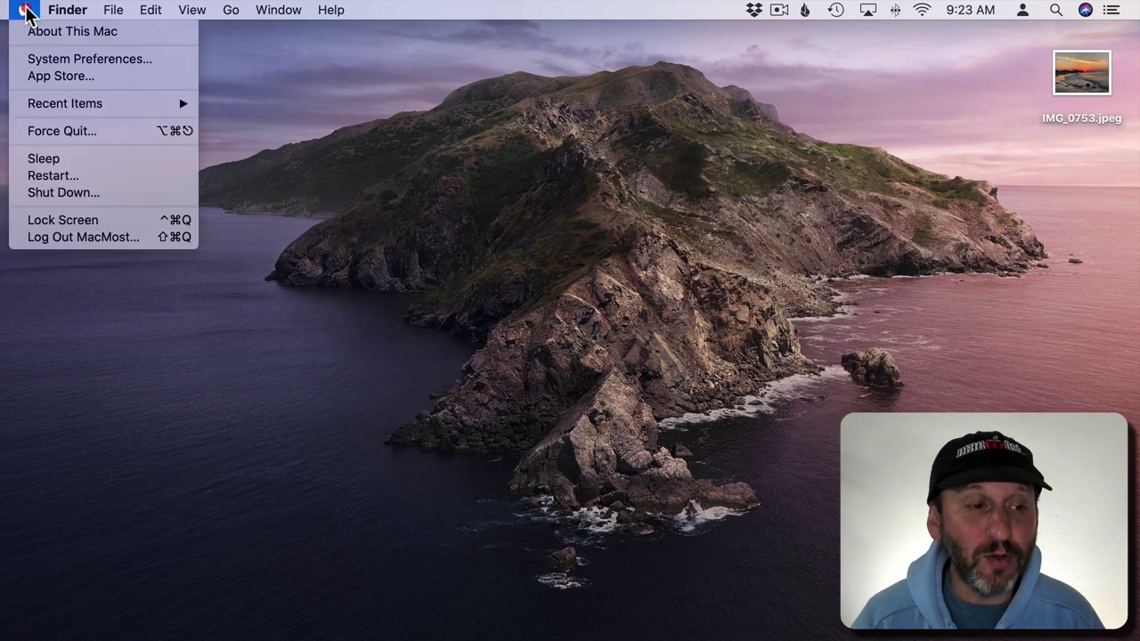
left_click(48, 62)
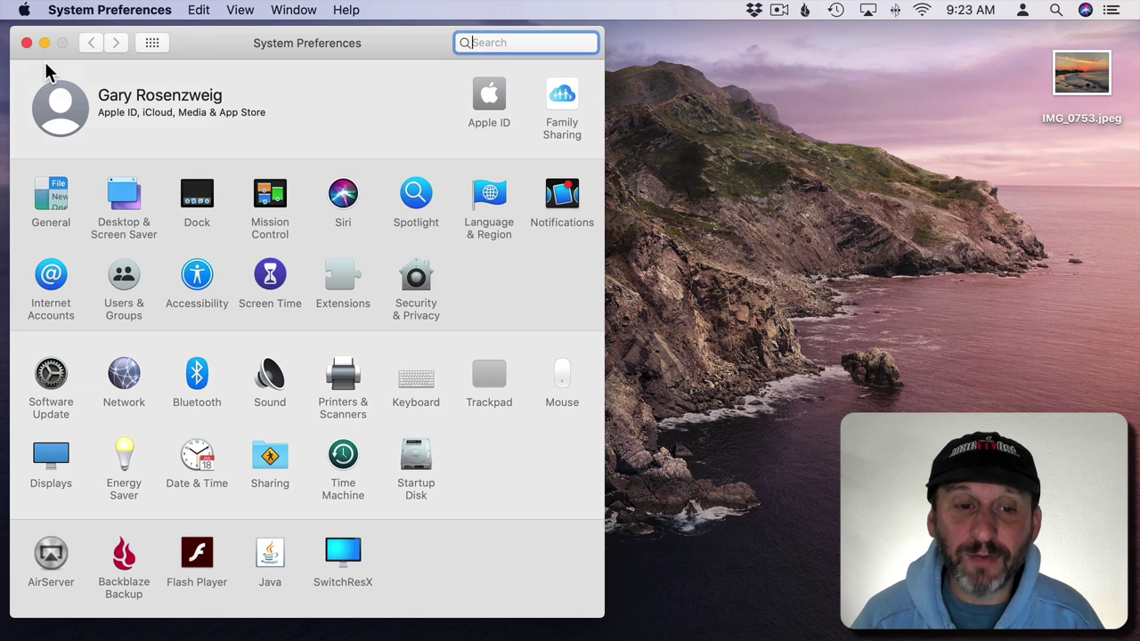
left_click(122, 203)
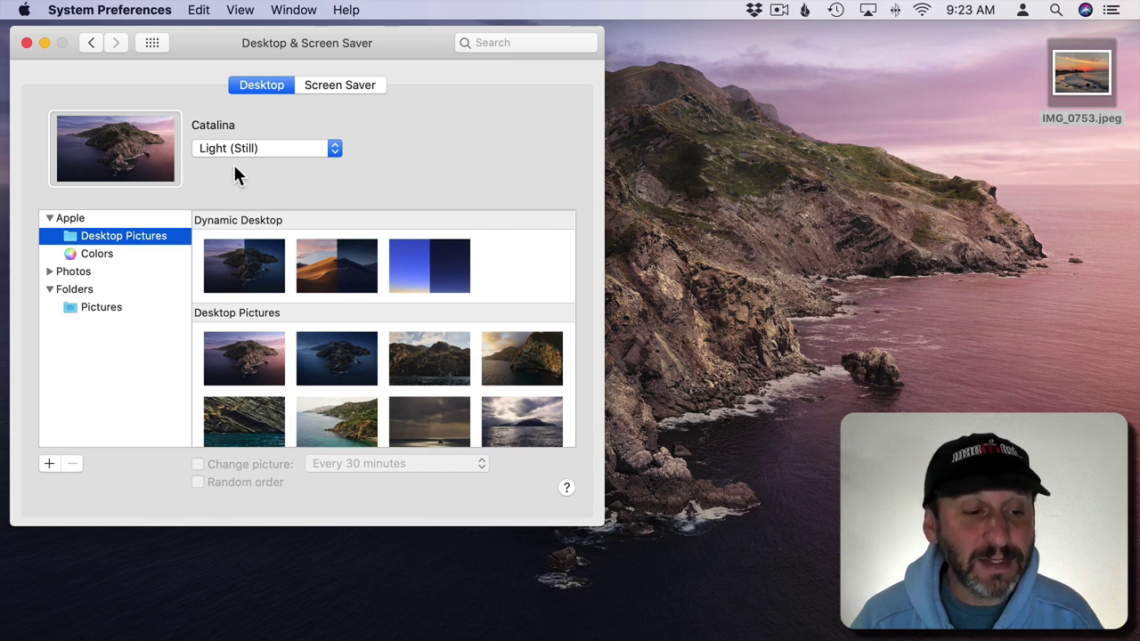
left_click(98, 155)
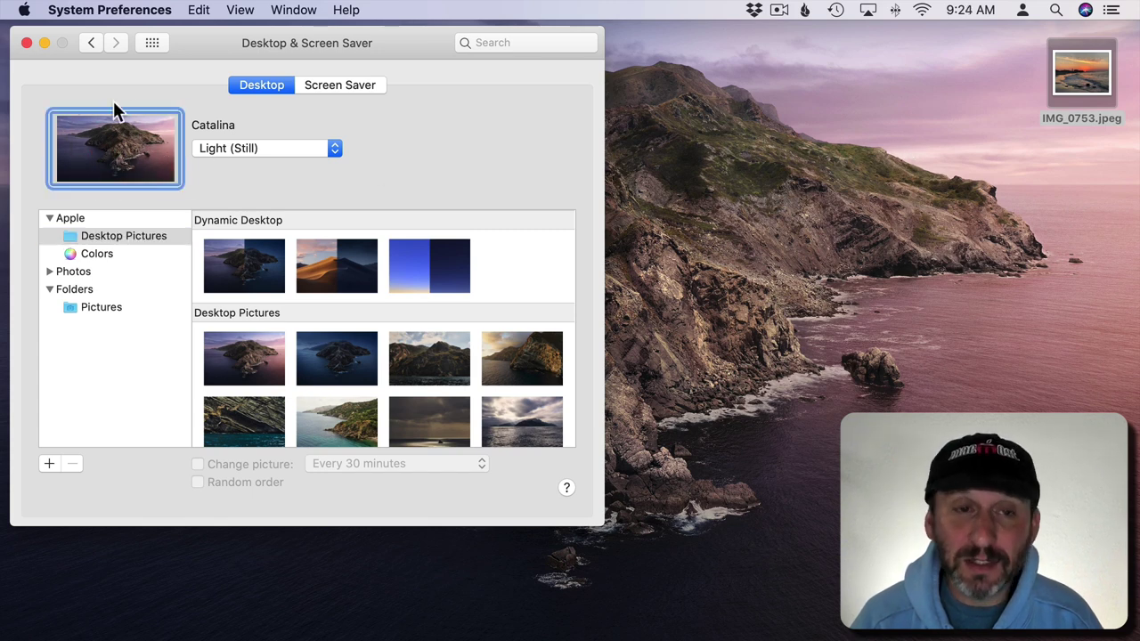
left_click_drag(1082, 73, 122, 146)
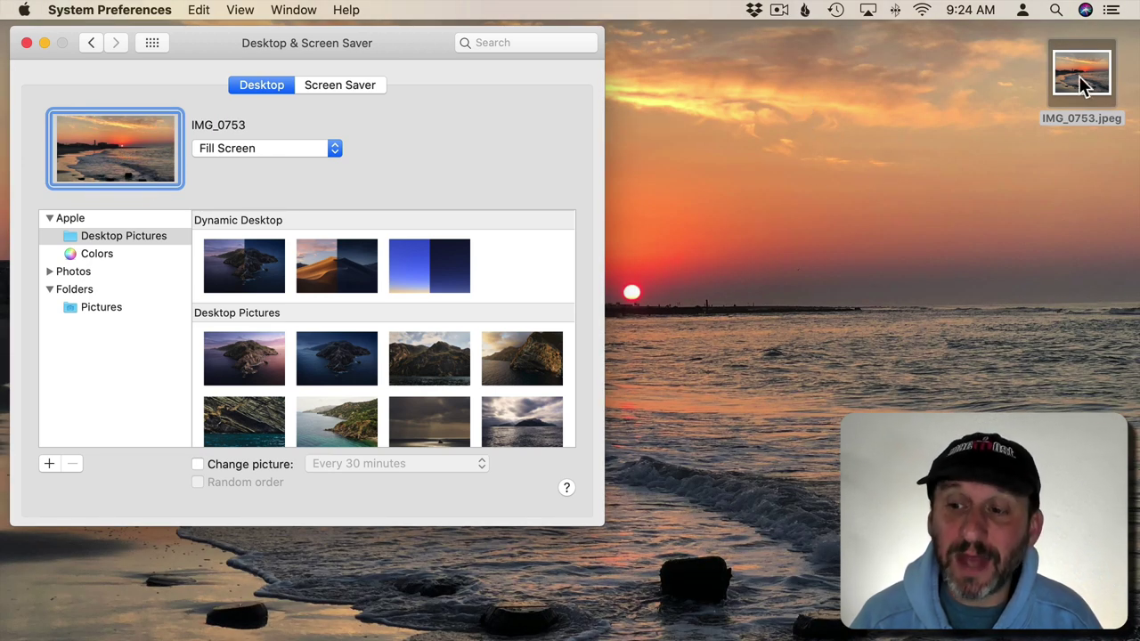
- Set the photo of the castle on the sea cliff from the Photos library as the desktop background and hide Photos
mouse_move(420, 629)
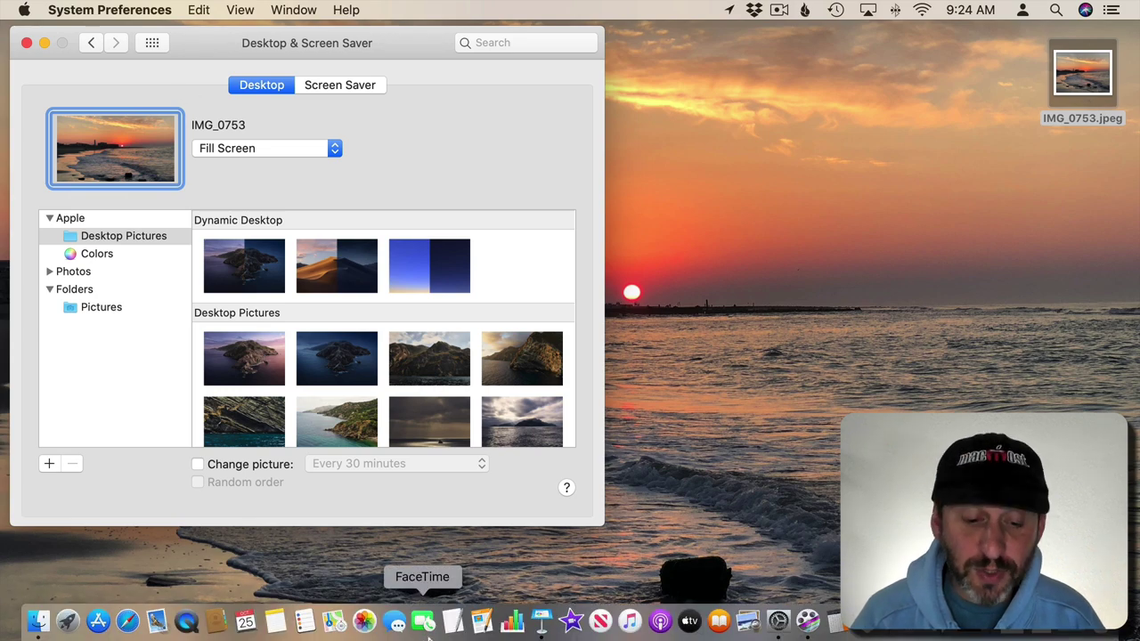
left_click(364, 620)
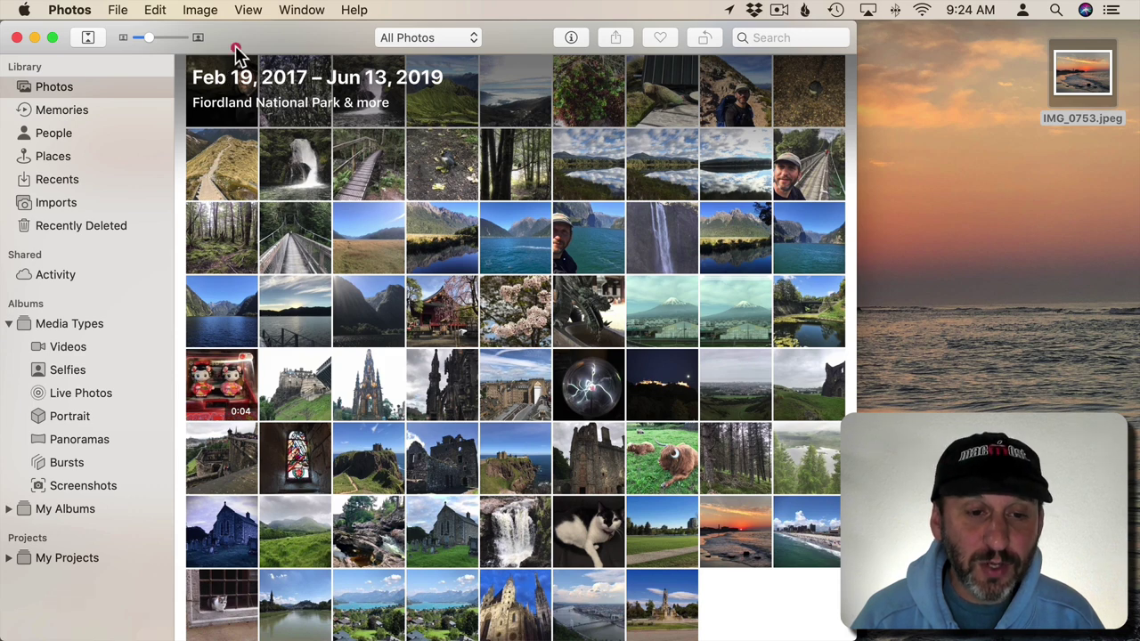
left_click_drag(267, 40, 559, 40)
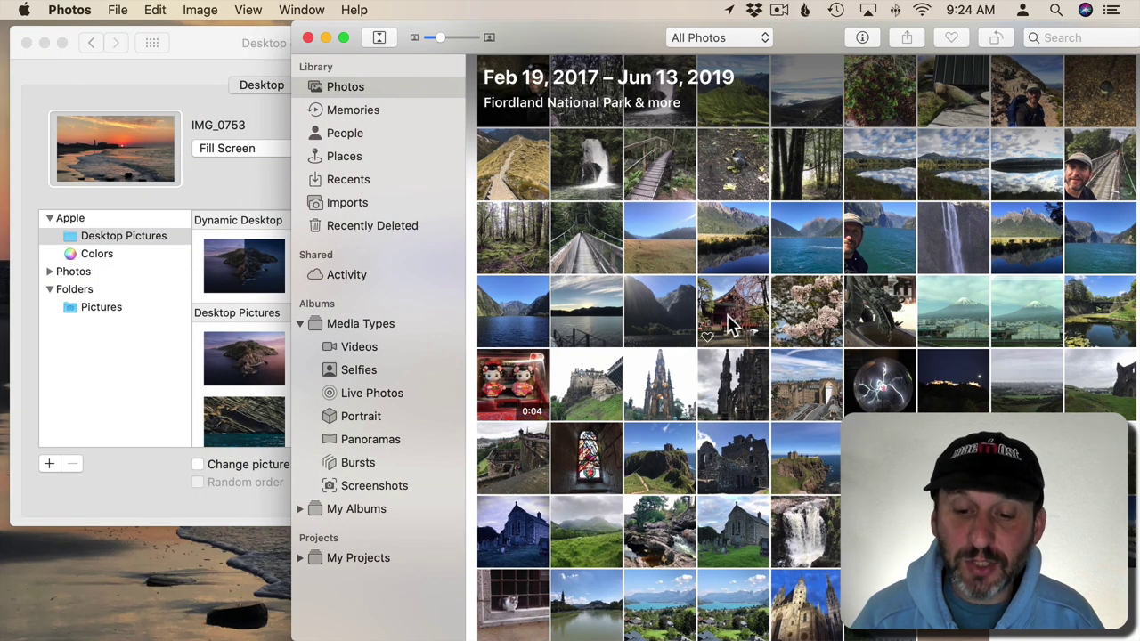
left_click_drag(815, 463, 115, 144)
left_click(135, 94)
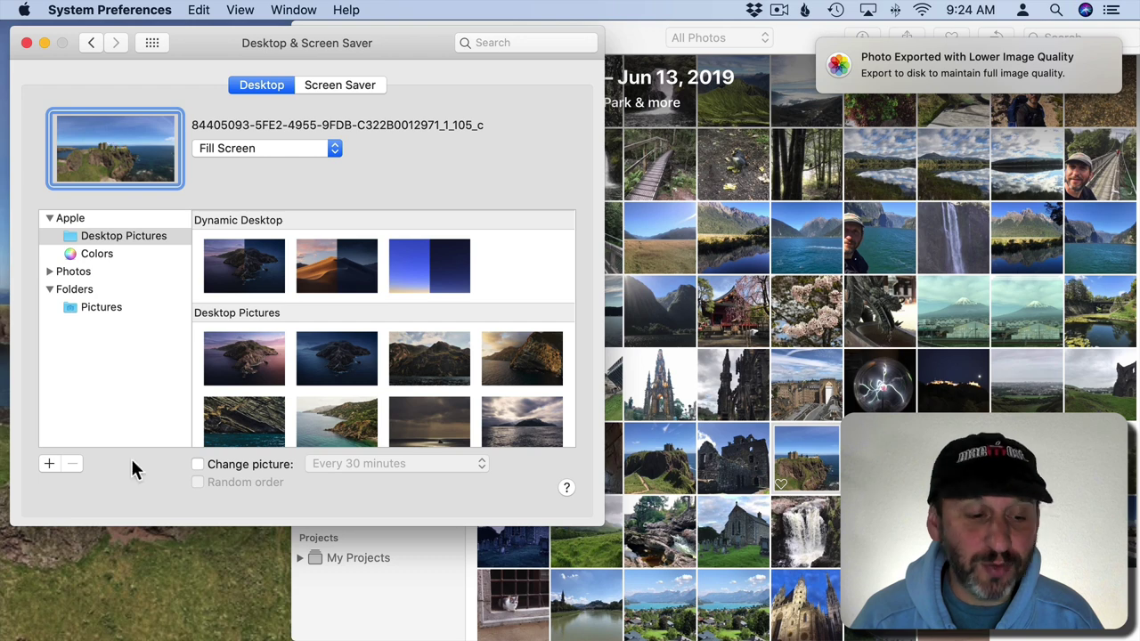
left_click(619, 38)
key("super+h")
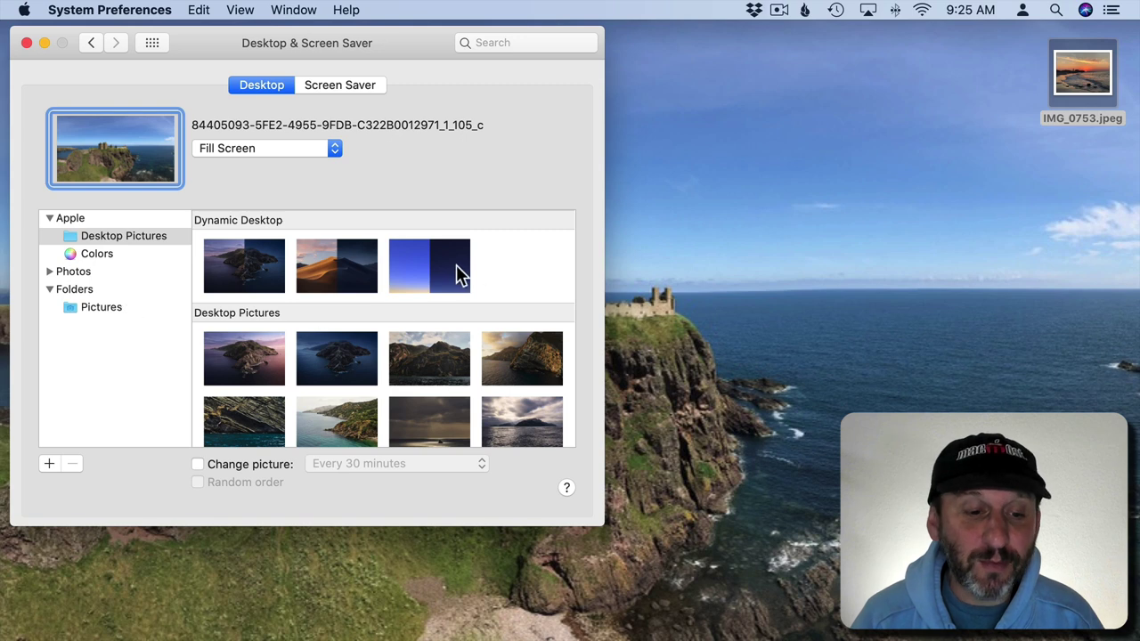
- Browse the available background sources: Desktop Pictures, Colors, Photos and the Pictures folder
left_click(92, 236)
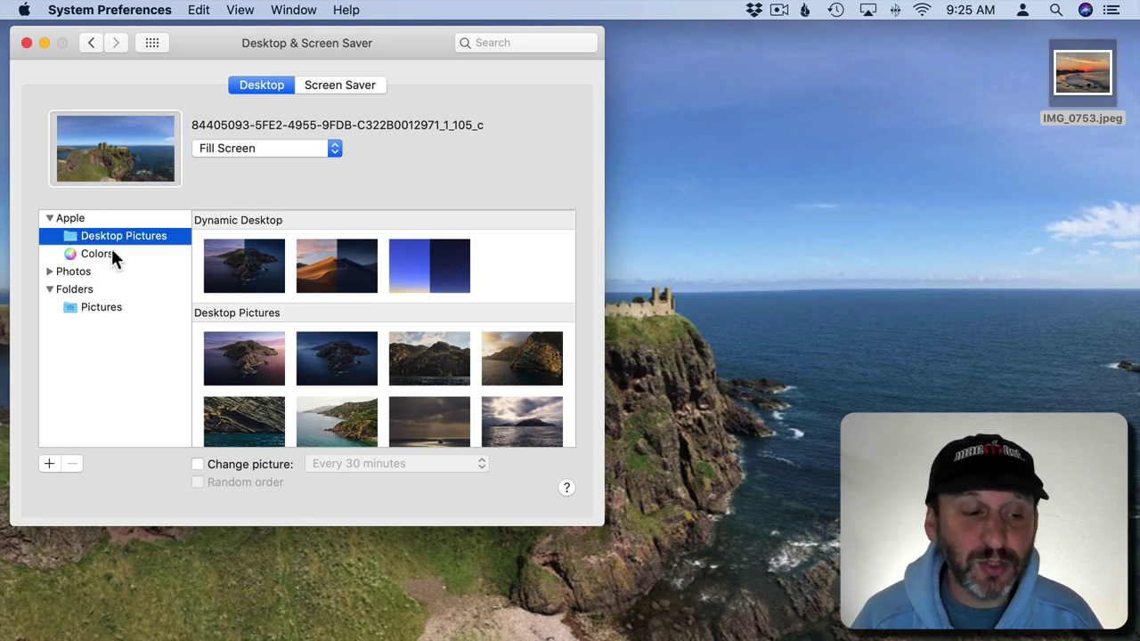
left_click(98, 254)
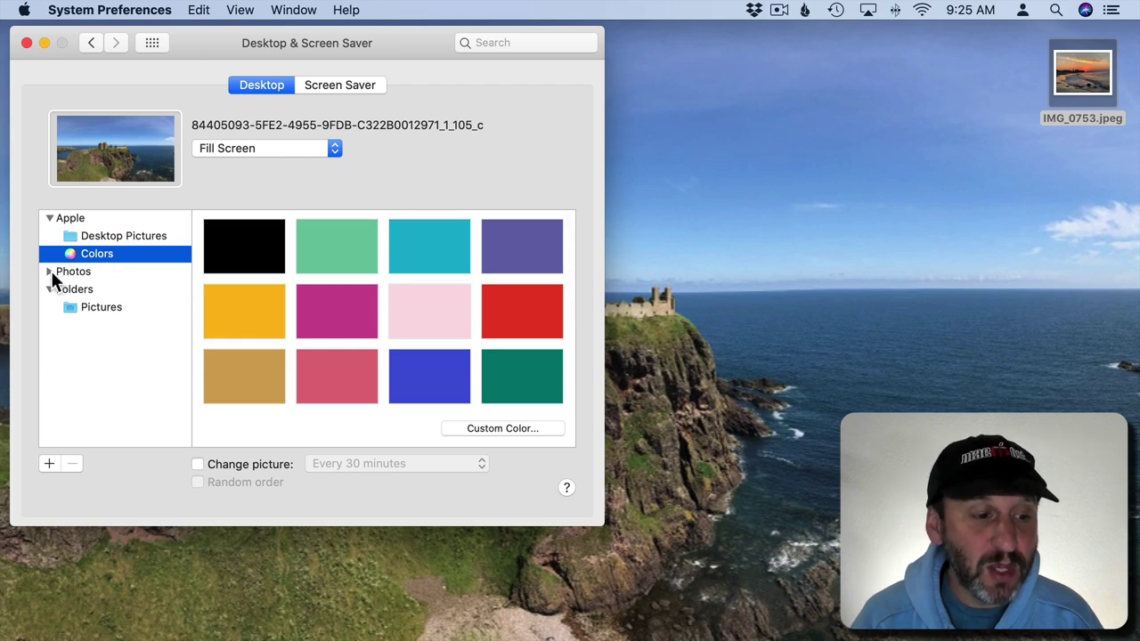
left_click(50, 271)
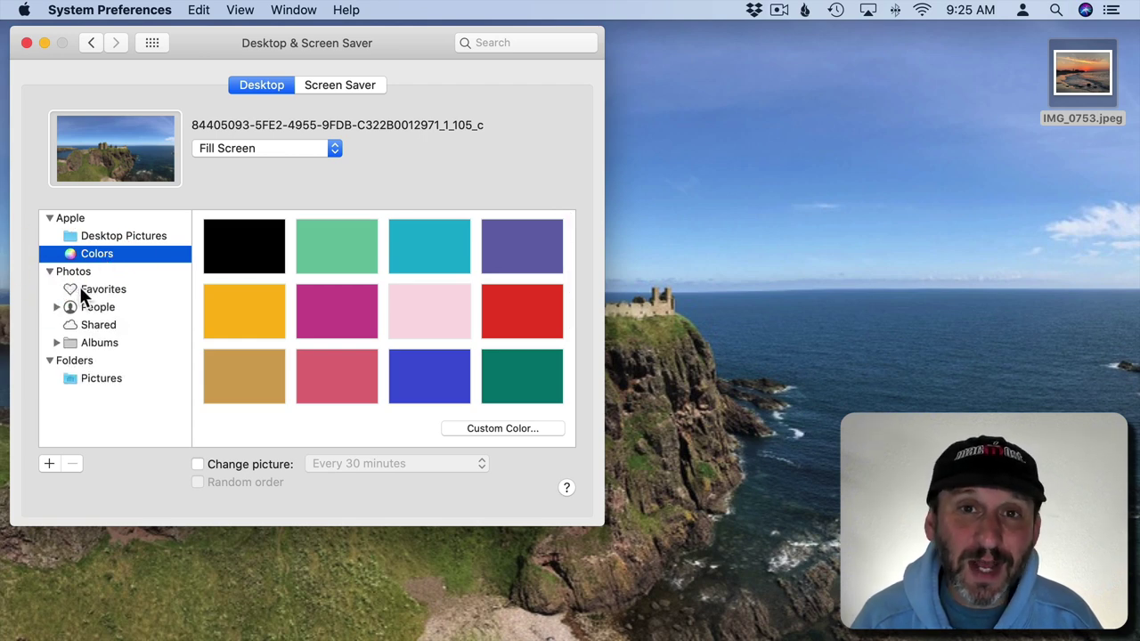
left_click(90, 379)
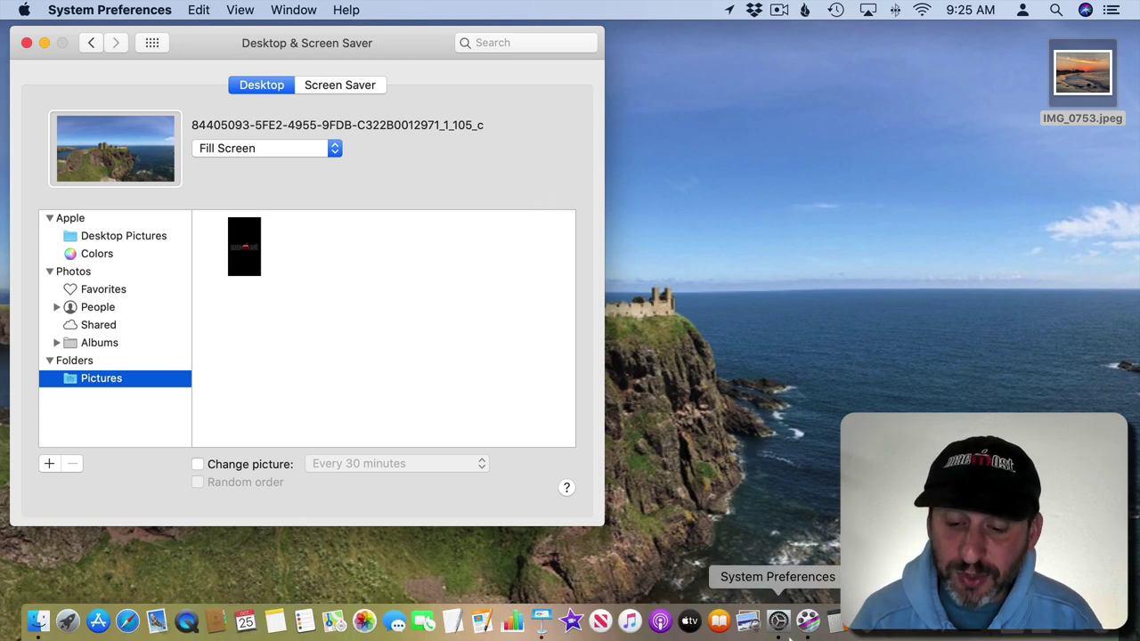
- Switch to Finder and open the home folder's Pictures folder in a new window
mouse_move(75, 636)
left_click(38, 625)
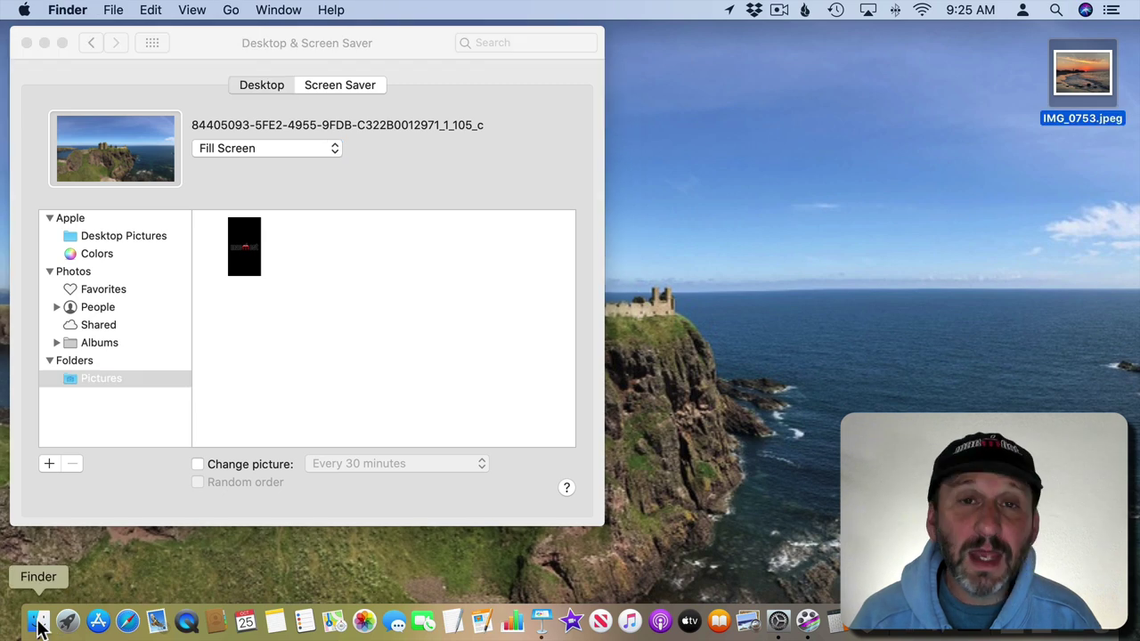
left_click(113, 10)
left_click(125, 36)
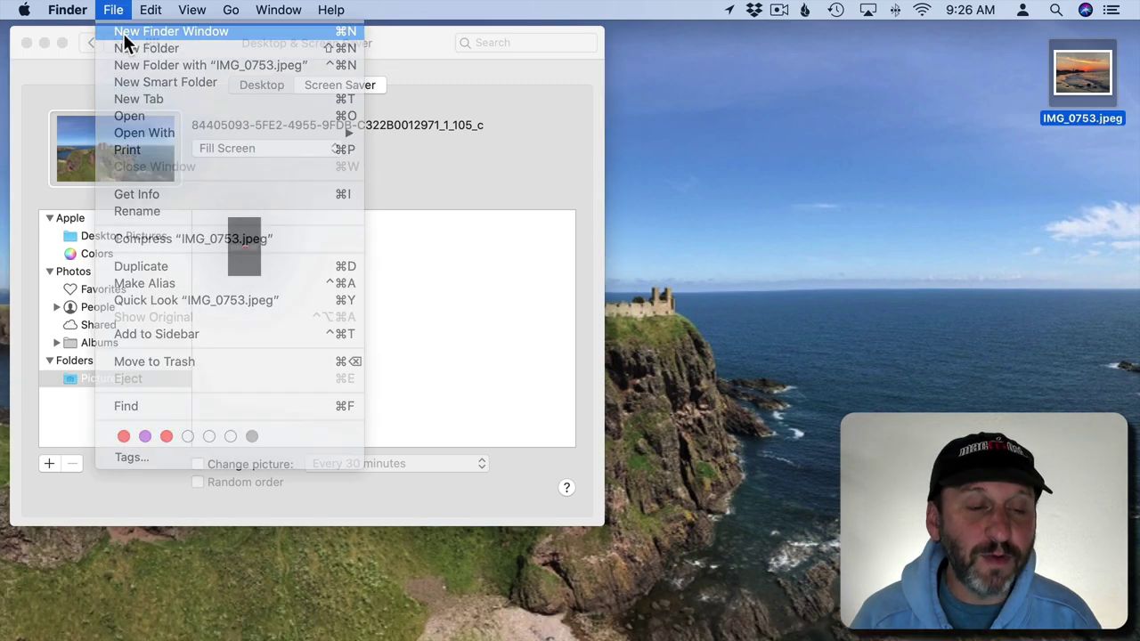
left_click(229, 10)
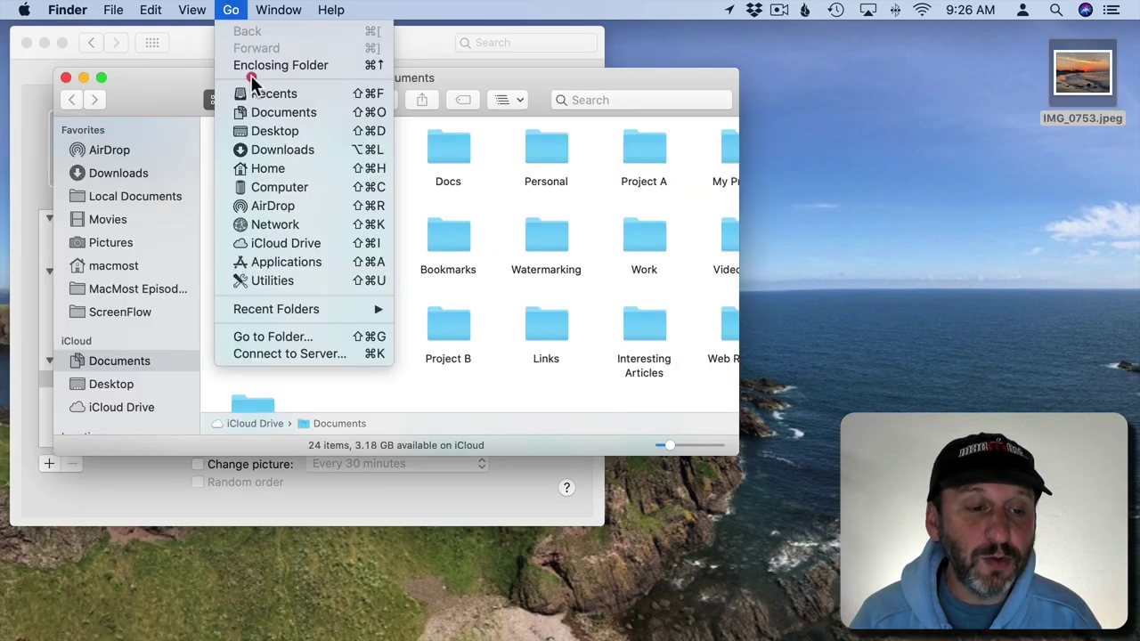
left_click(271, 168)
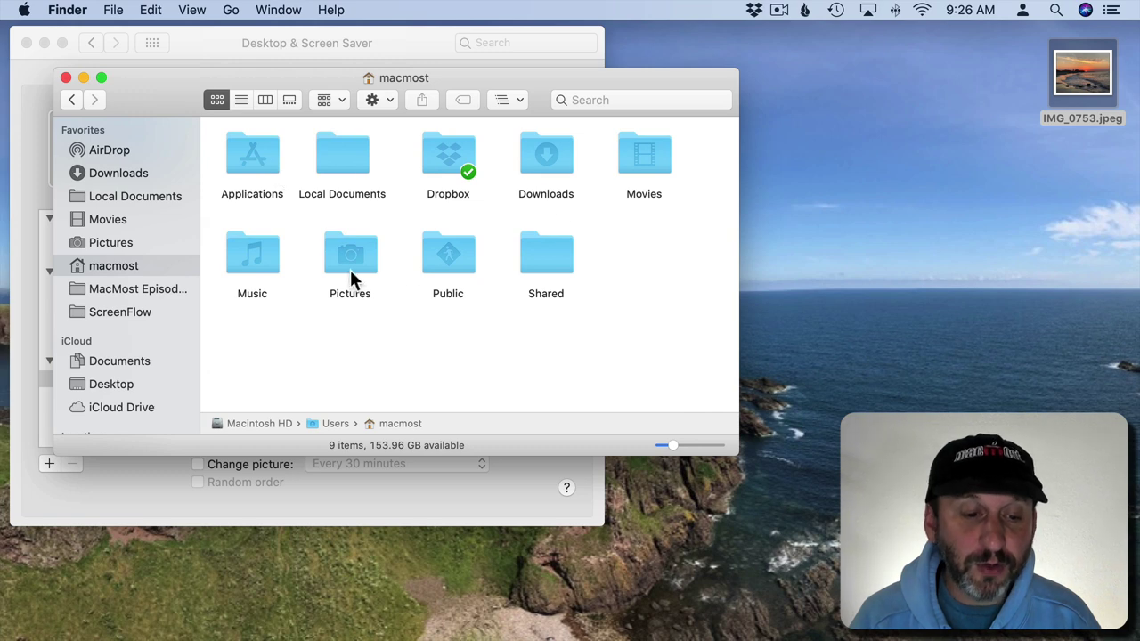
double_click(353, 255)
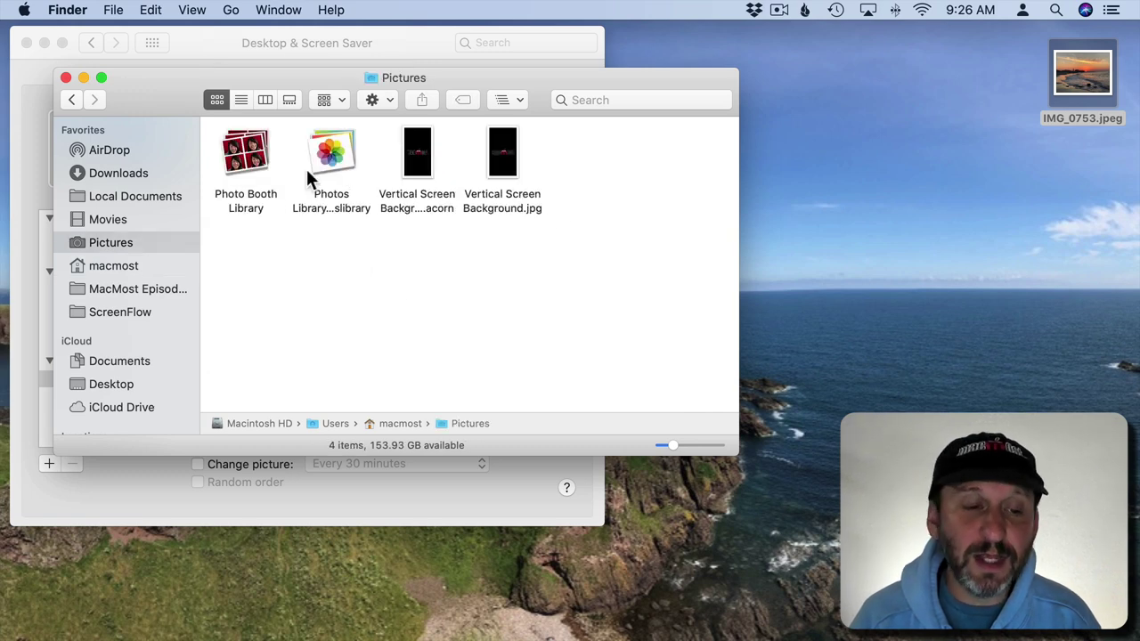
- Move IMG_0753.jpeg from the desktop into the Pictures folder, approving its removal from iCloud Drive
left_click(319, 161)
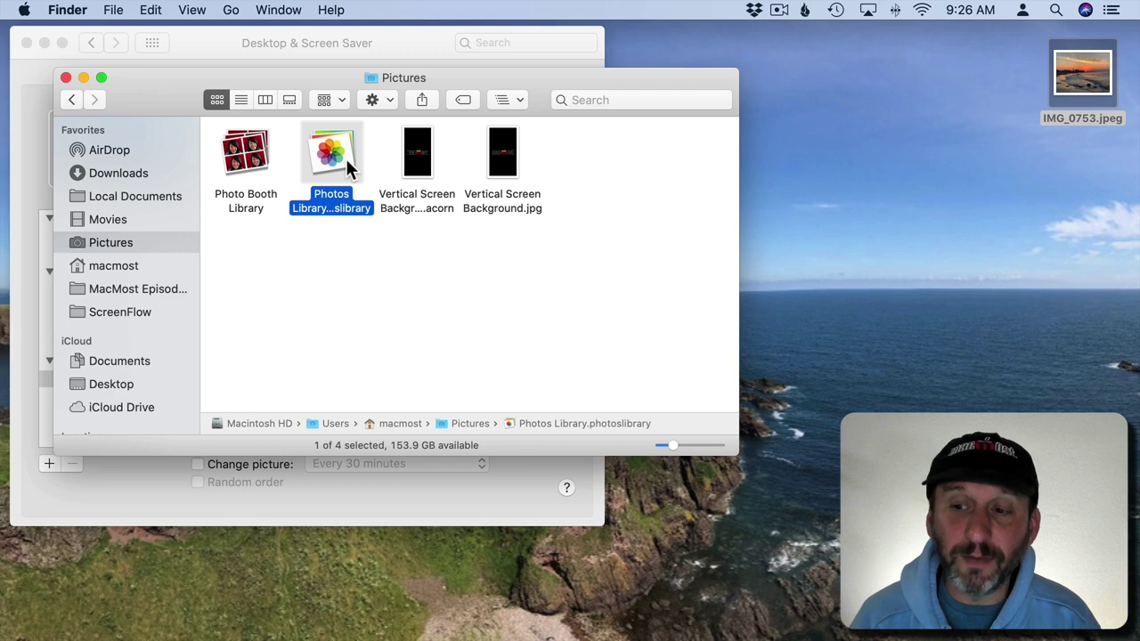
left_click_drag(1081, 75, 272, 278)
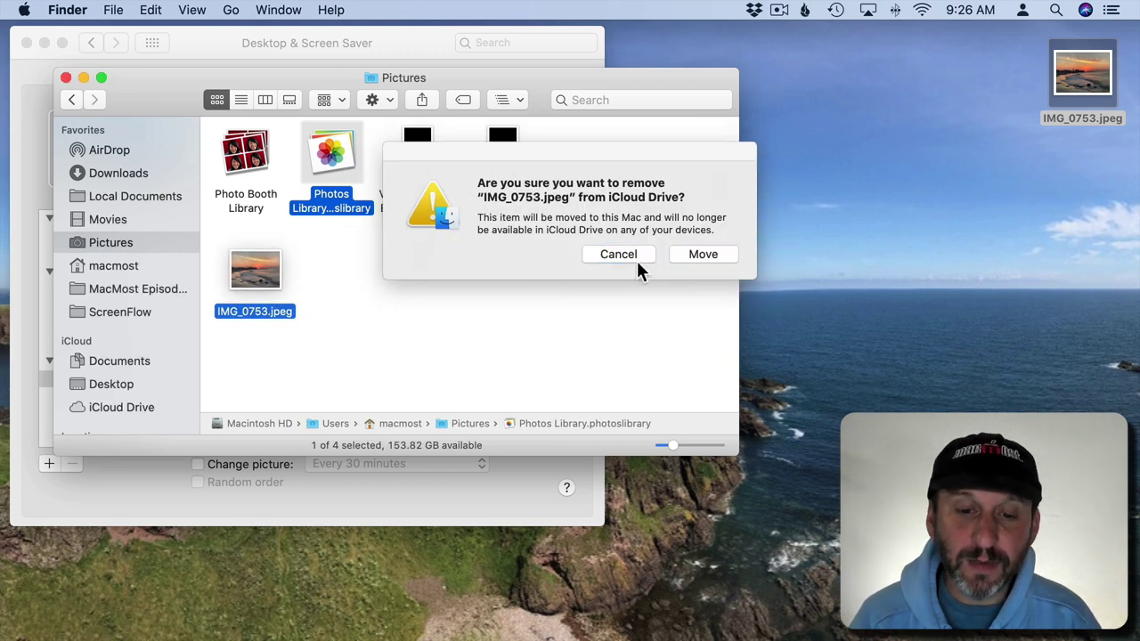
left_click(703, 255)
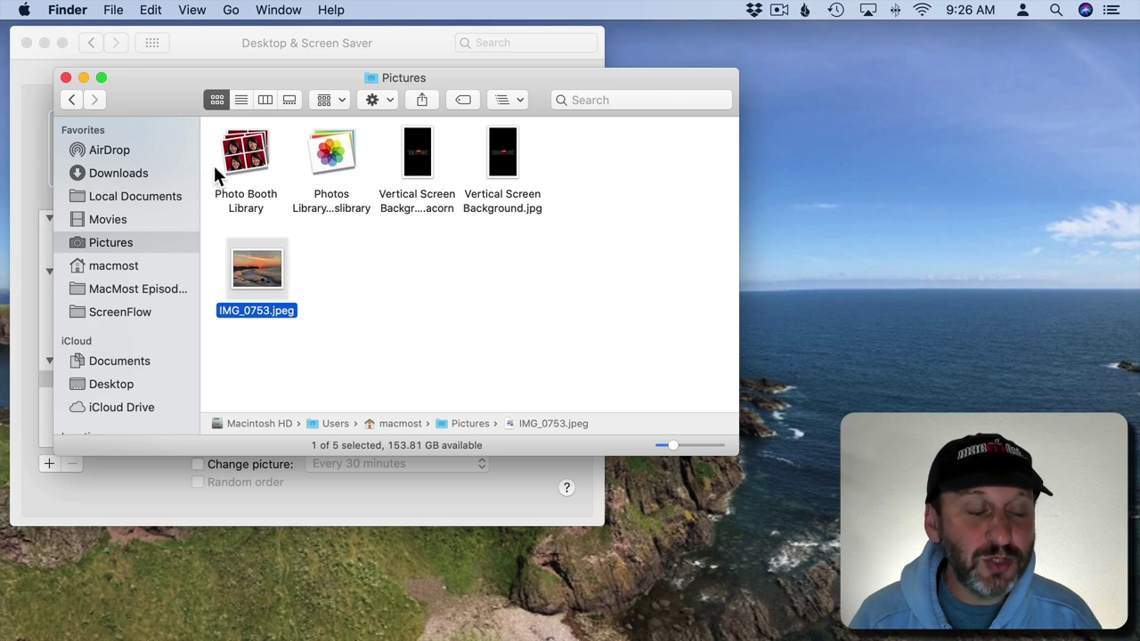
- Move the Pictures window aside and reload the Pictures source in the Desktop & Screen Saver preferences to check for the sunset image
left_click_drag(162, 87, 717, 75)
left_click(187, 379)
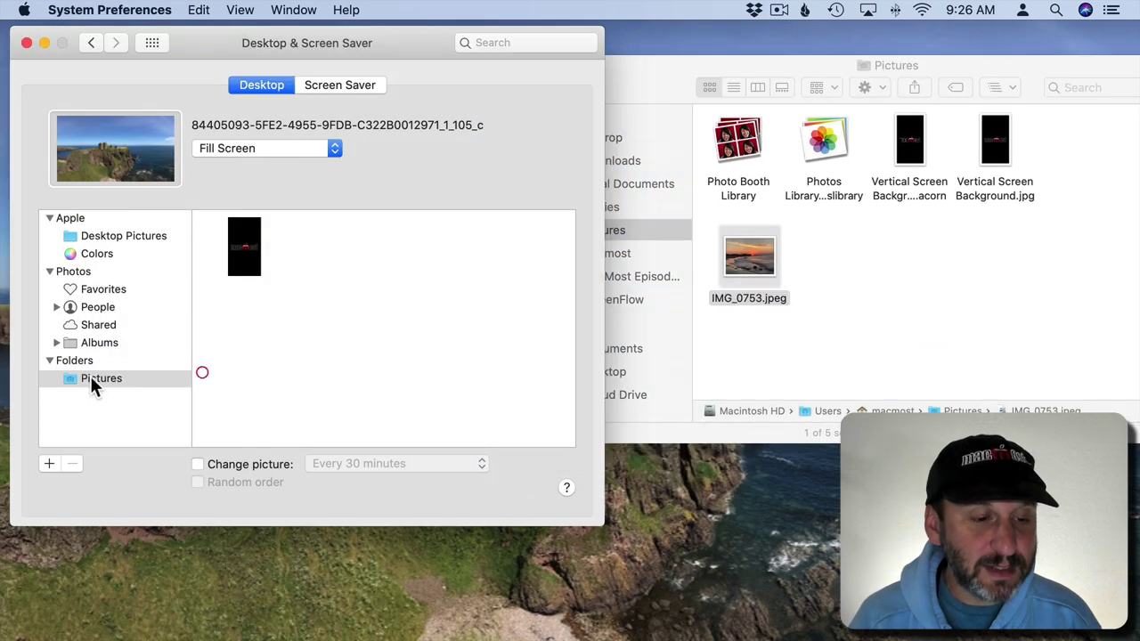
left_click(96, 255)
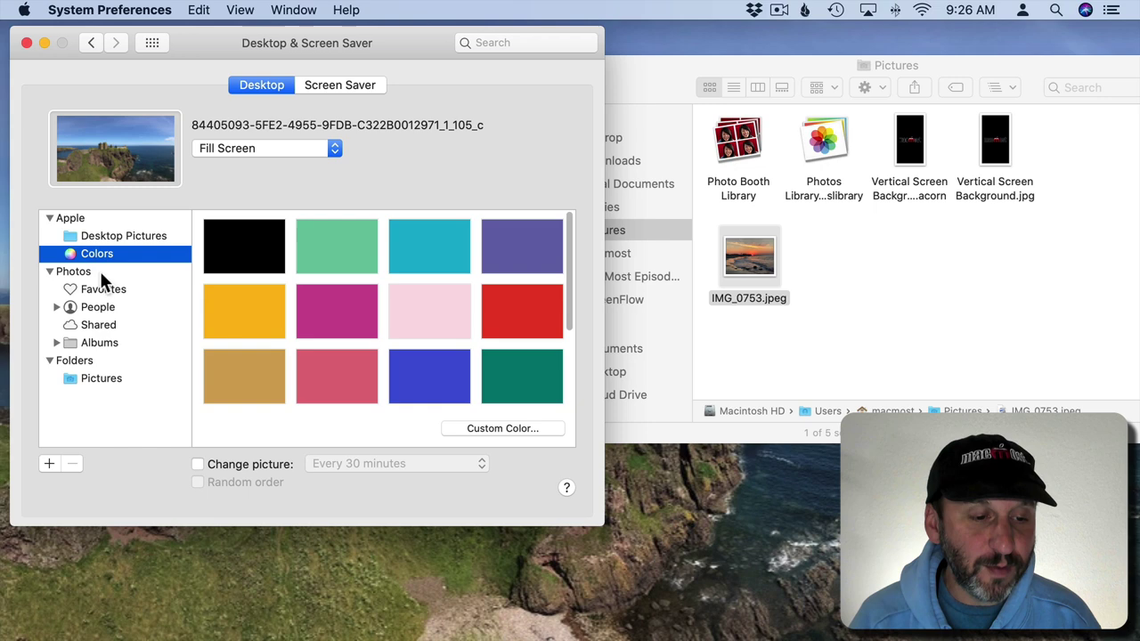
left_click(101, 379)
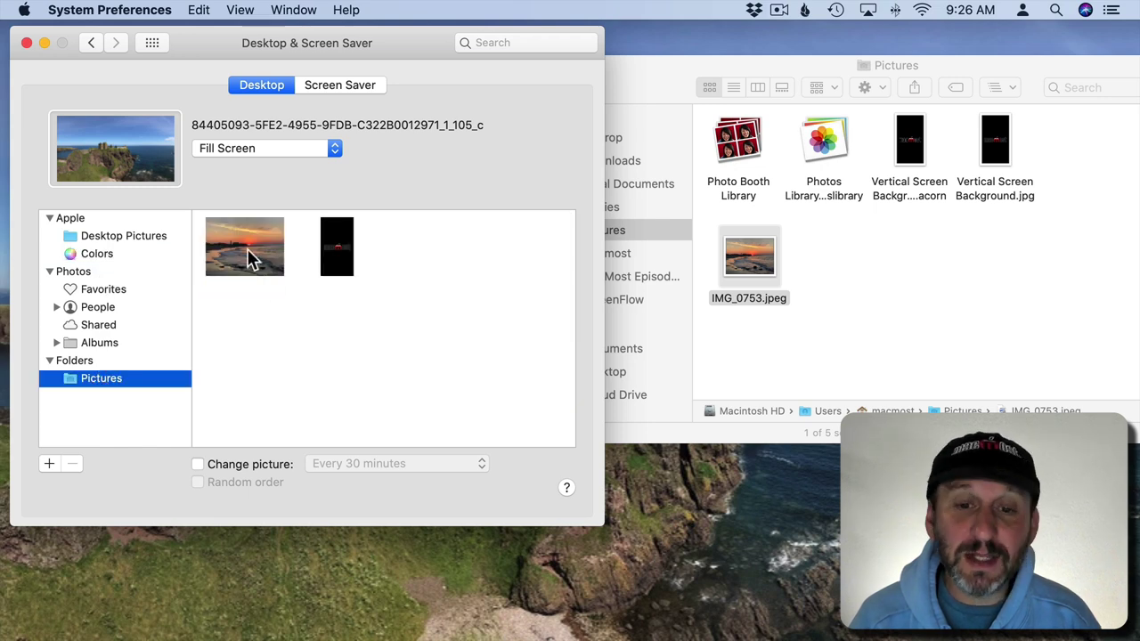
- Create a folder named Desktop Backgrounds inside Pictures in Finder and move IMG_0753.jpeg into it
left_click(847, 247)
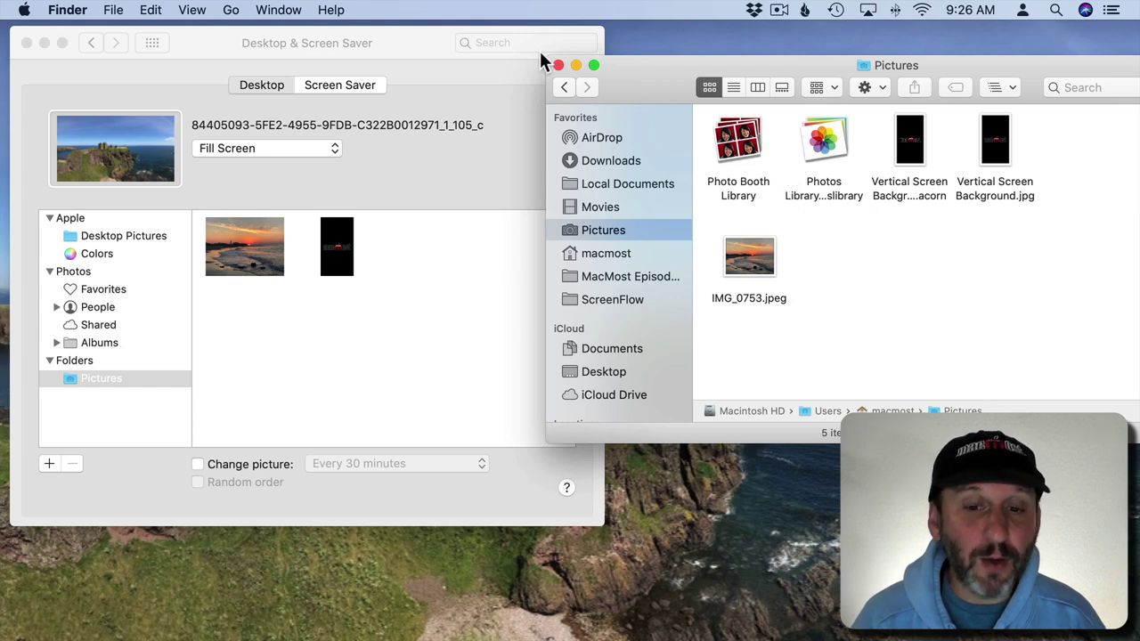
left_click(114, 9)
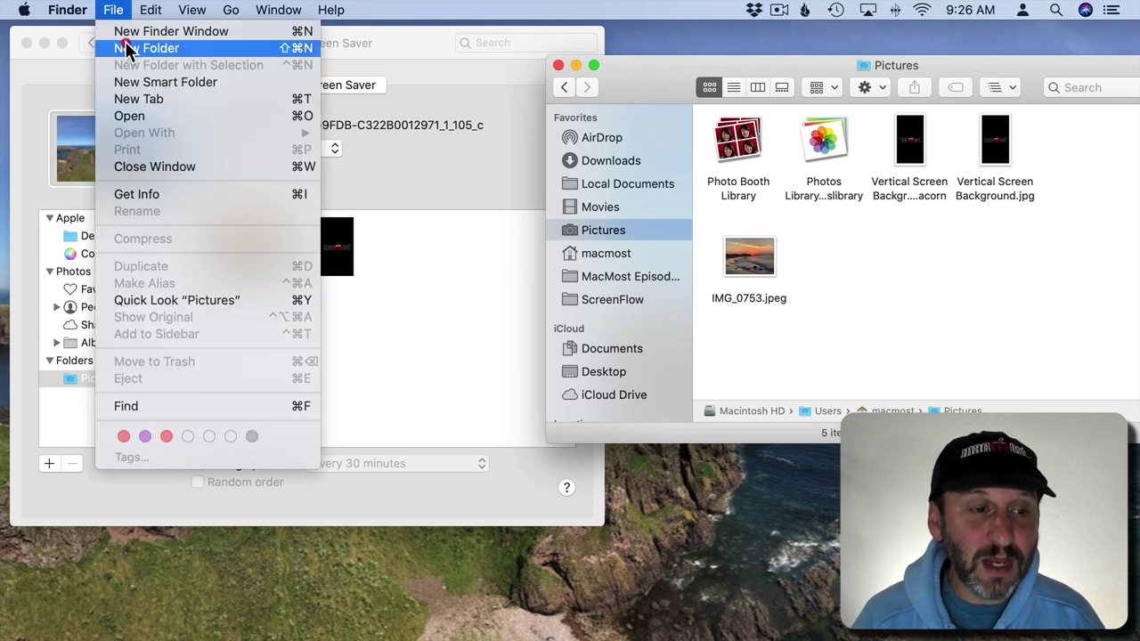
left_click(125, 46)
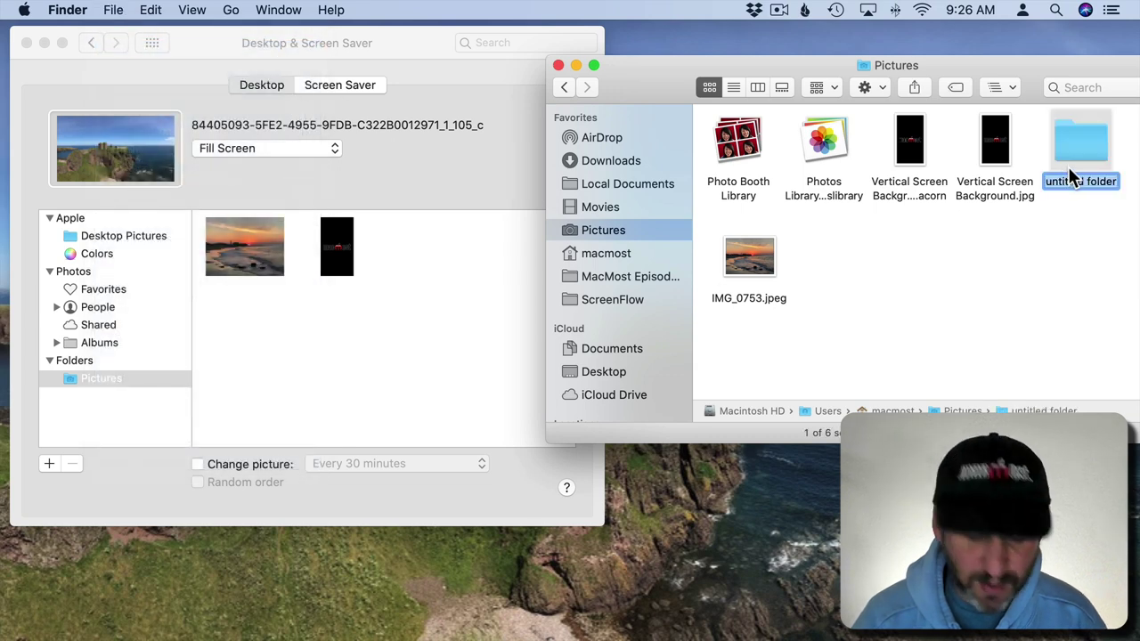
type("Ds")
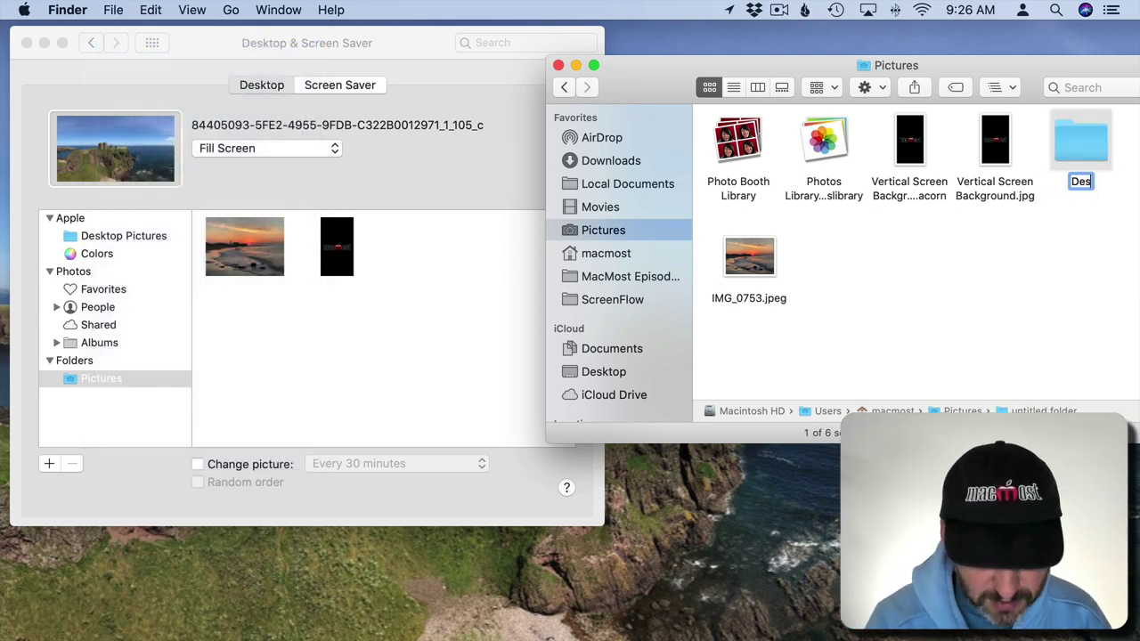
type("sktop Backgrounds")
key("Return")
left_click_drag(752, 263, 1083, 160)
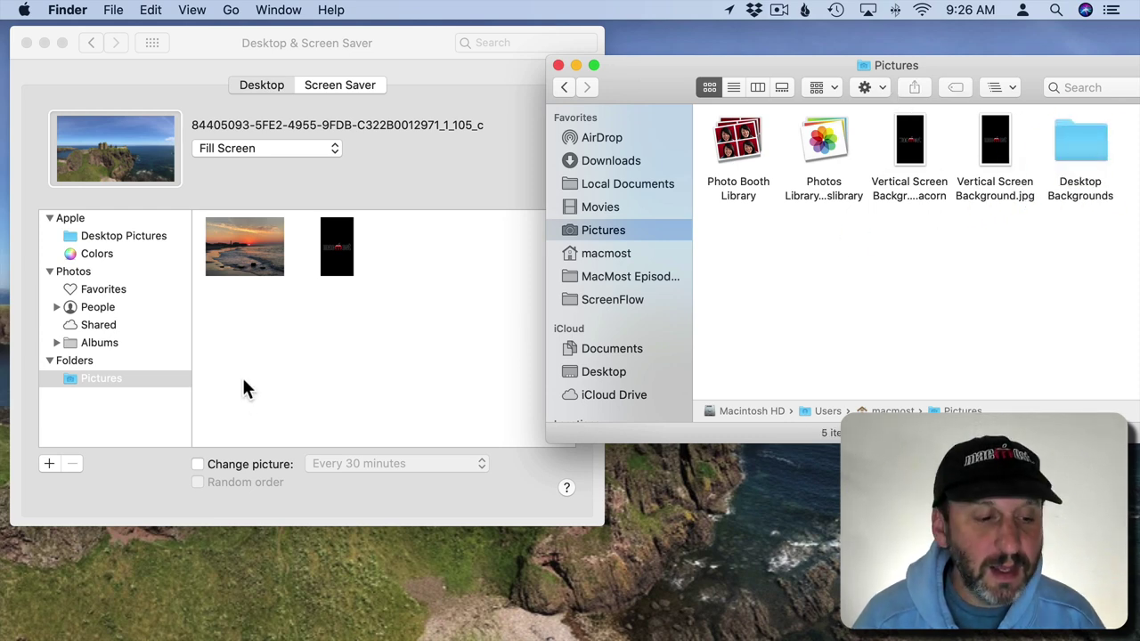
- Return to the Desktop & Screen Saver preferences and recheck which images the Pictures source offers
left_click(247, 349)
left_click(94, 254)
left_click(96, 380)
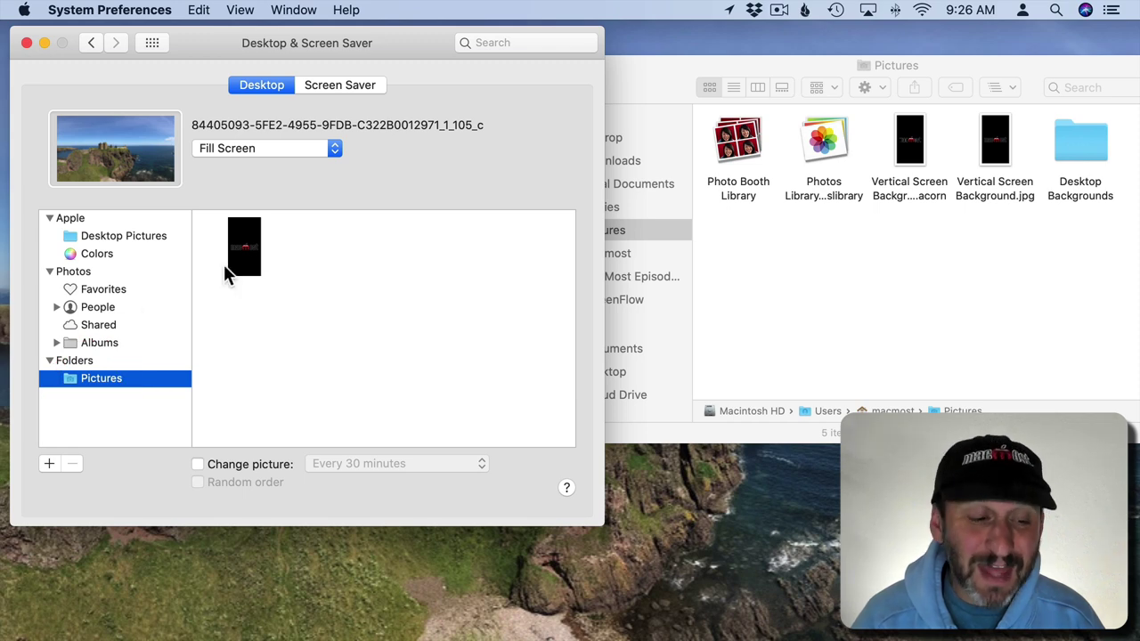
- Add the Desktop Backgrounds folder inside Pictures as a desktop picture source and compare its images with those of the Pictures source
left_click(49, 464)
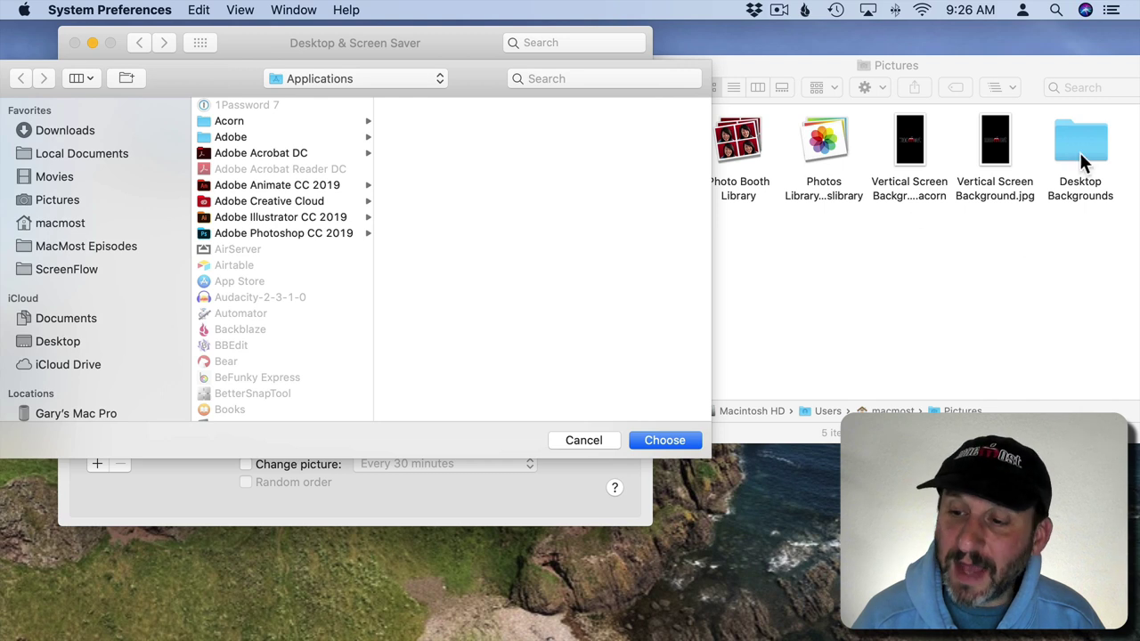
left_click_drag(1081, 152, 449, 289)
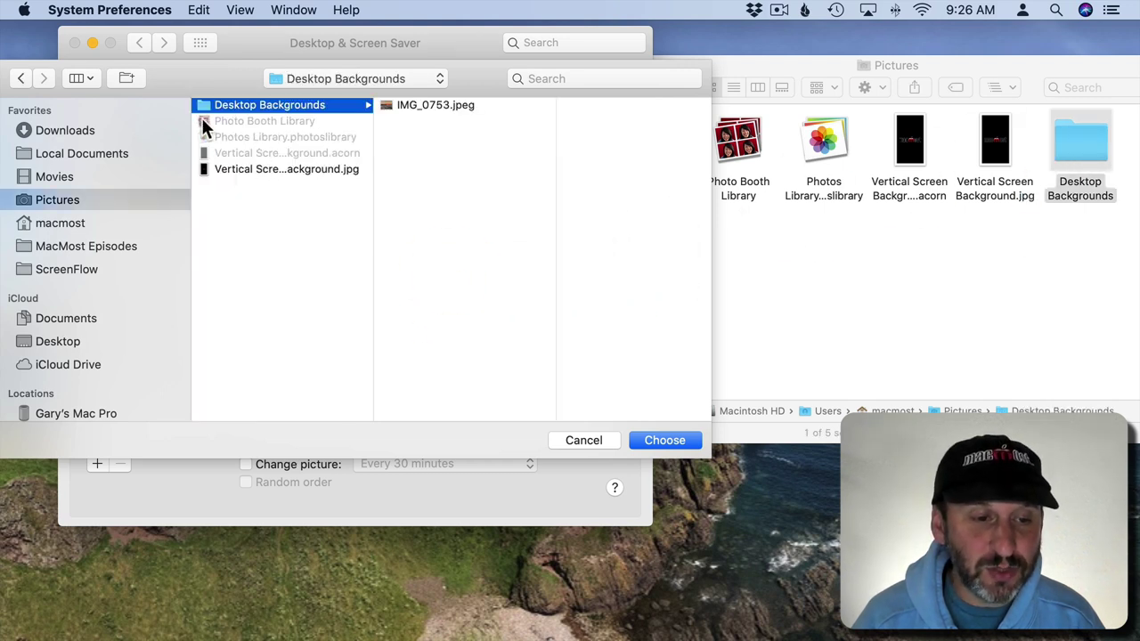
left_click(207, 109)
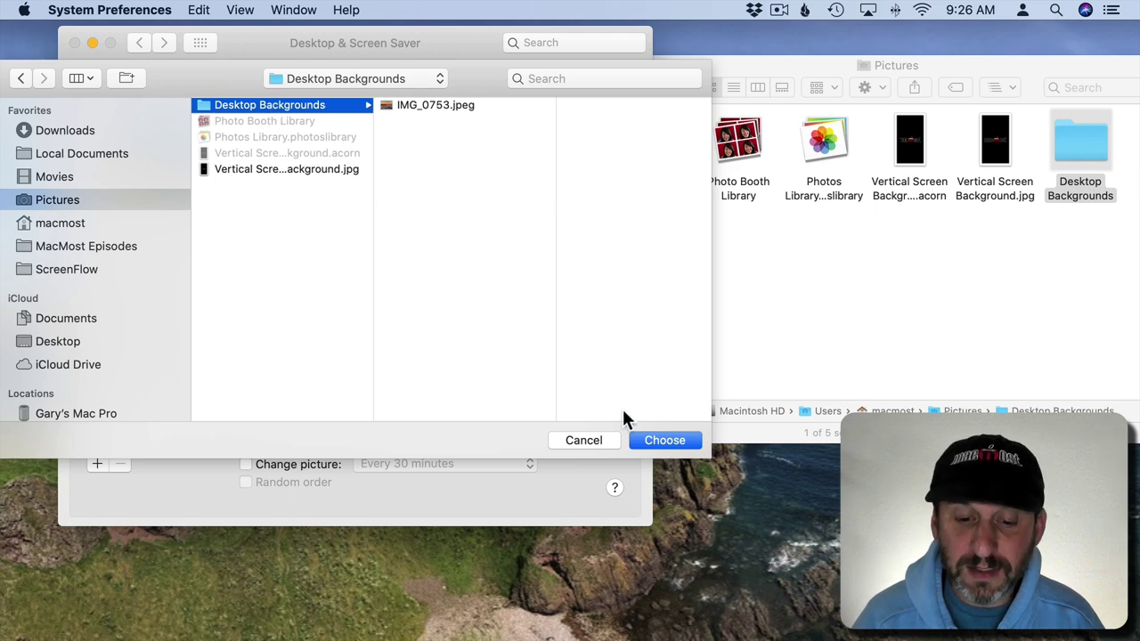
left_click(650, 440)
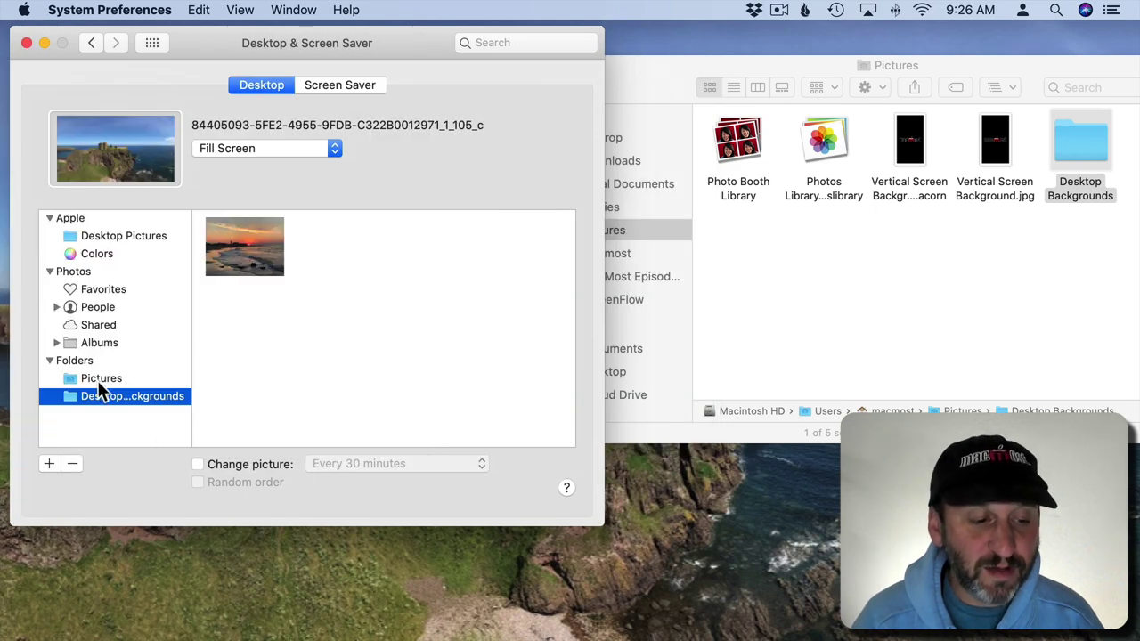
left_click(98, 380)
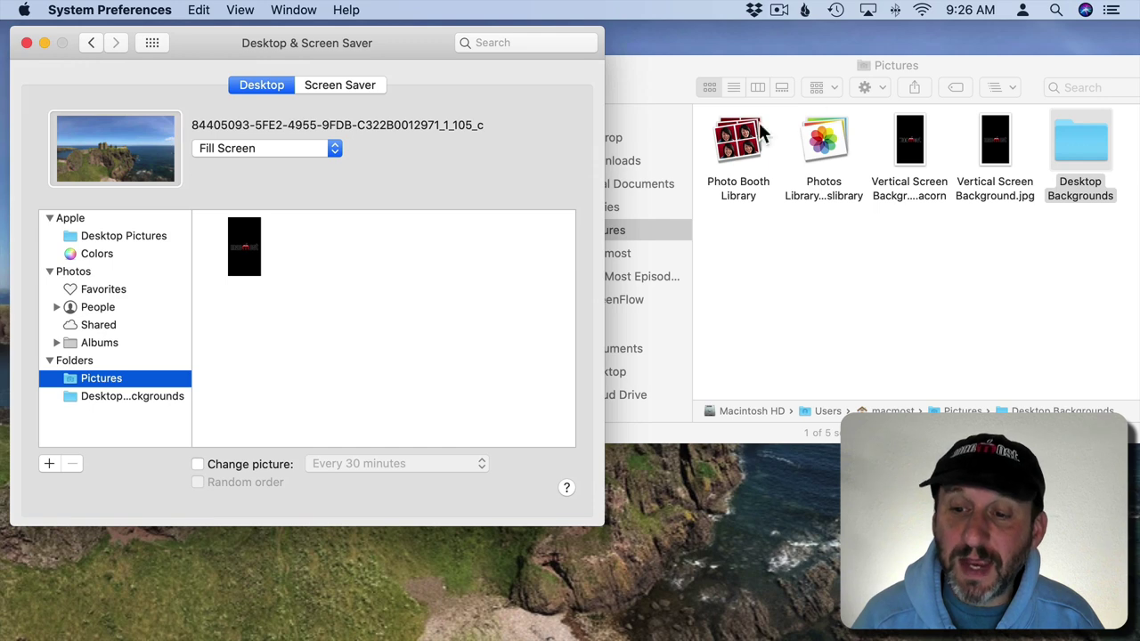
left_click(124, 403)
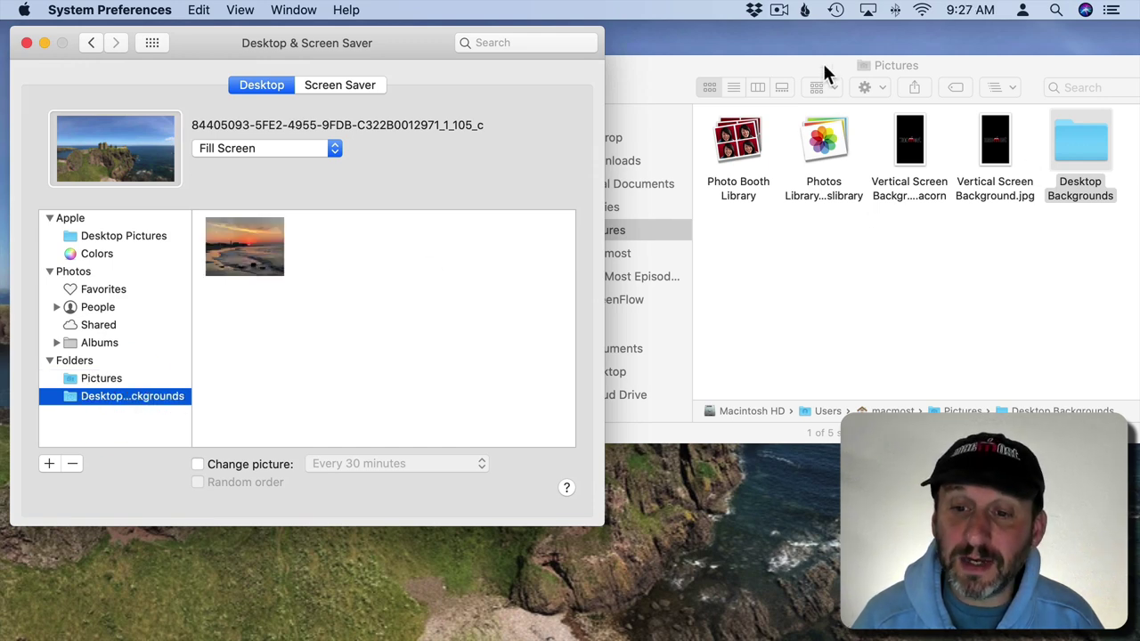
- Copy the beach, church-by-the-river and city panorama photos from Photos into the Desktop Backgrounds folder in Finder, and open that folder
left_click_drag(826, 74, 467, 70)
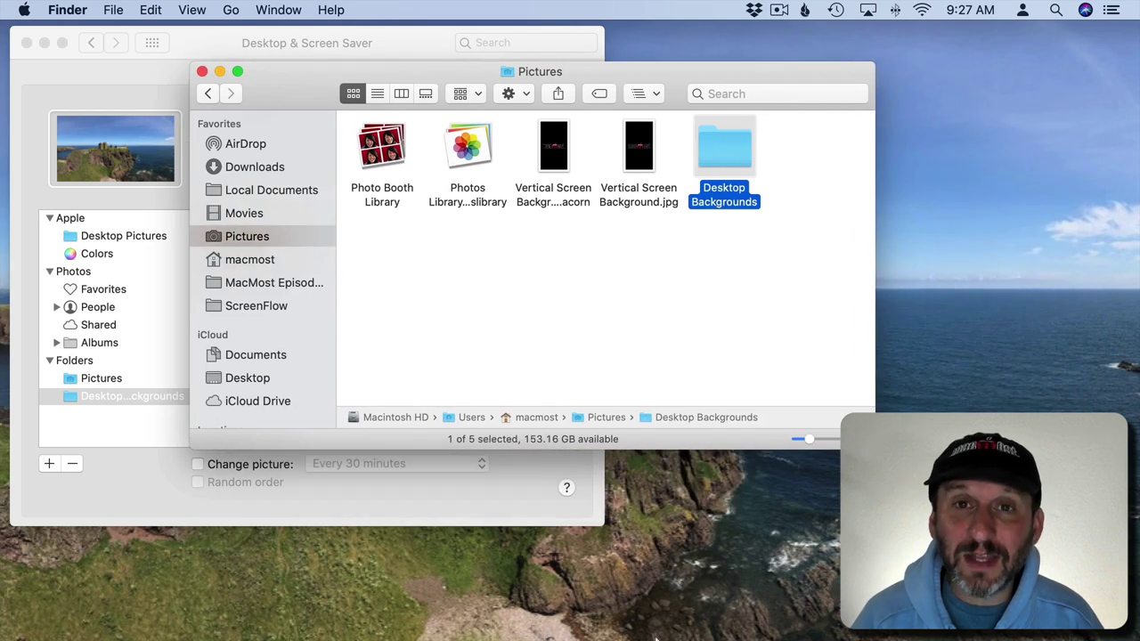
mouse_move(657, 637)
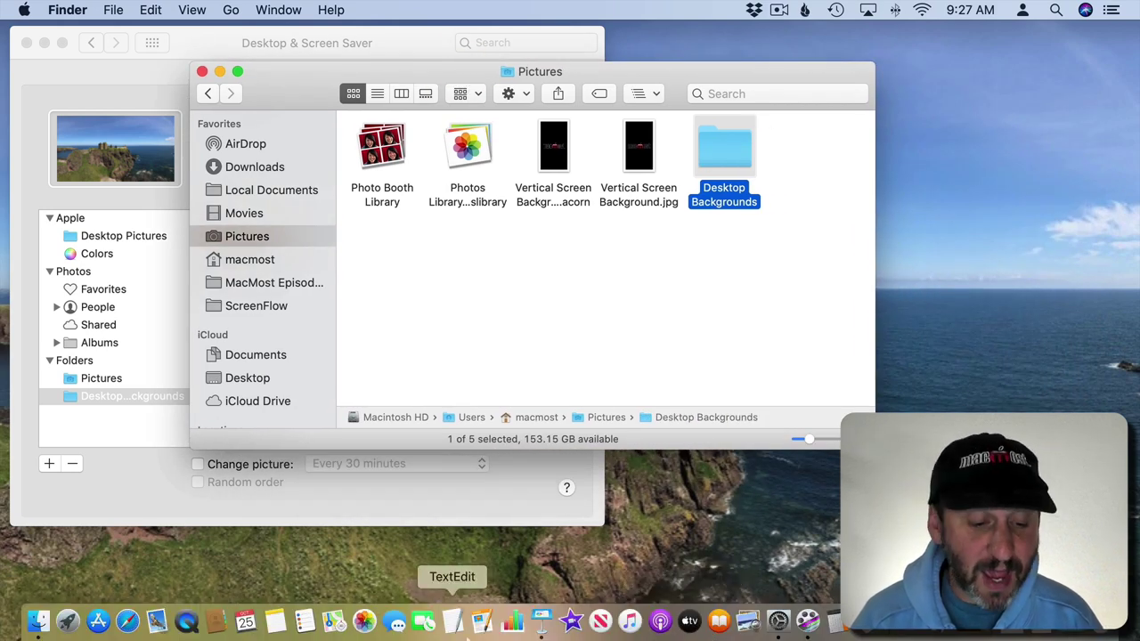
left_click(364, 621)
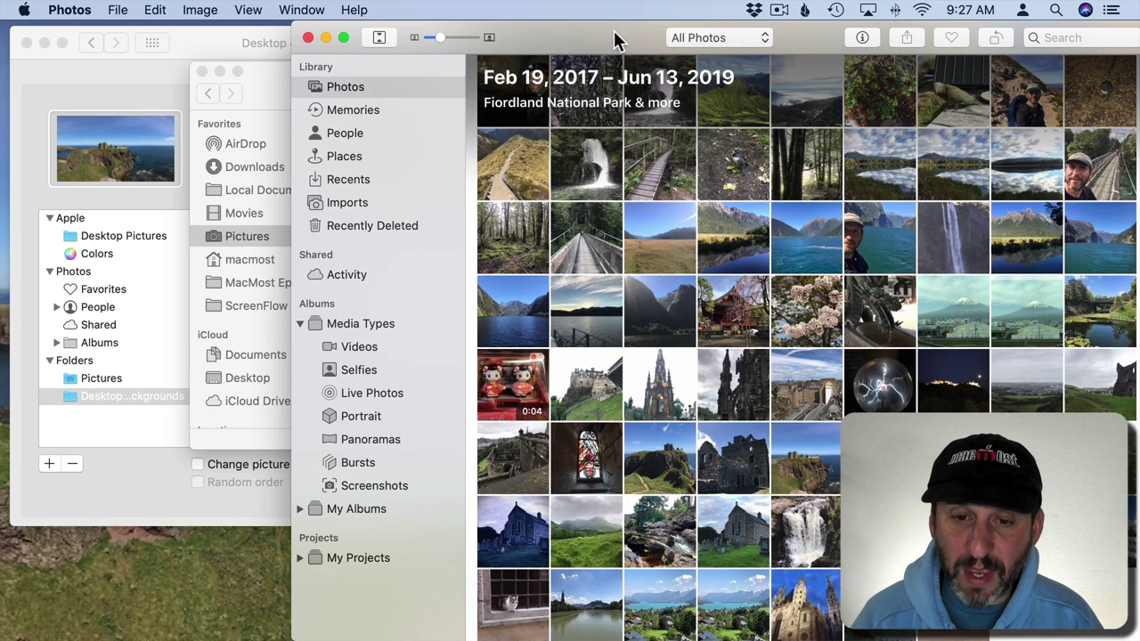
left_click_drag(617, 40, 71, 17)
left_click_drag(560, 533, 725, 148)
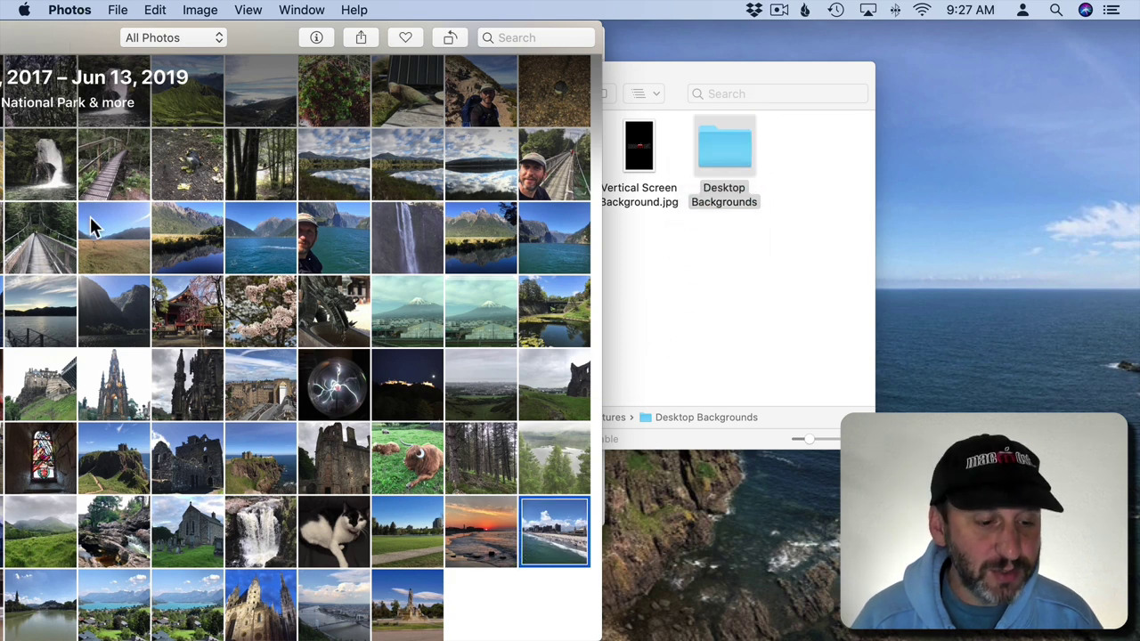
left_click_drag(336, 595, 720, 154)
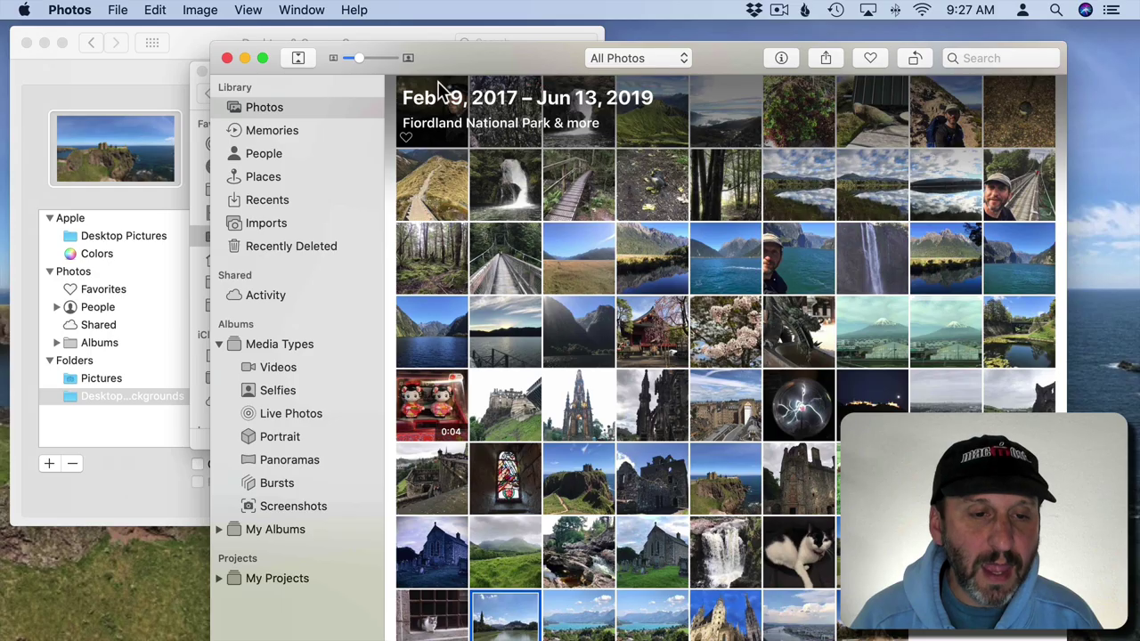
key("super+h")
double_click(717, 147)
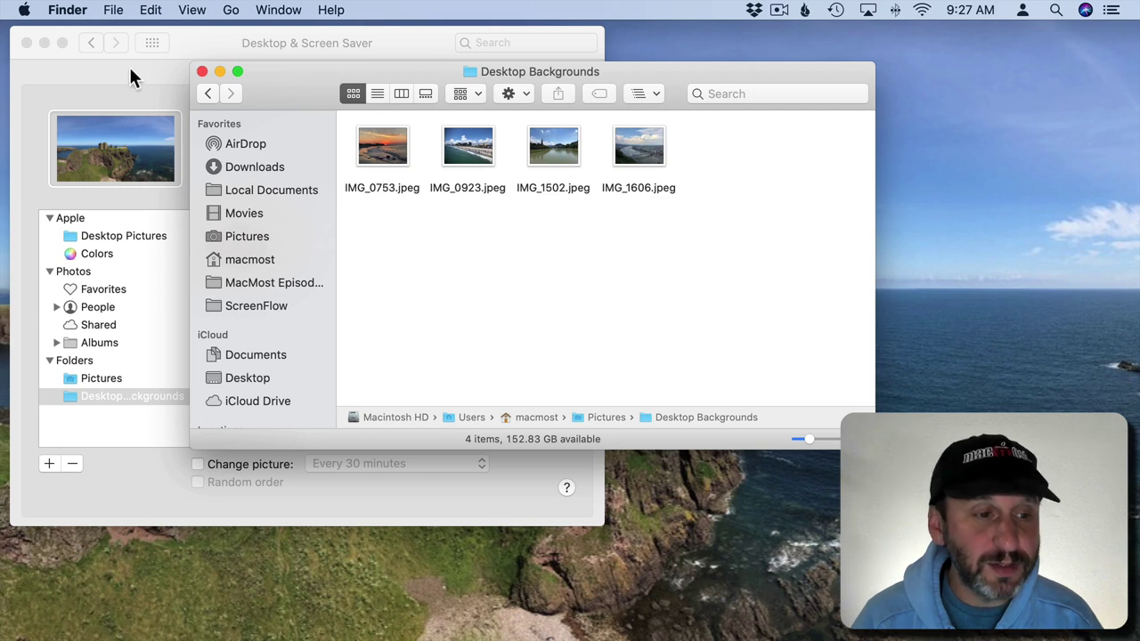
- Reload the Desktop Backgrounds source in the Desktop & Screen Saver preferences and close the Finder window
left_click(185, 44)
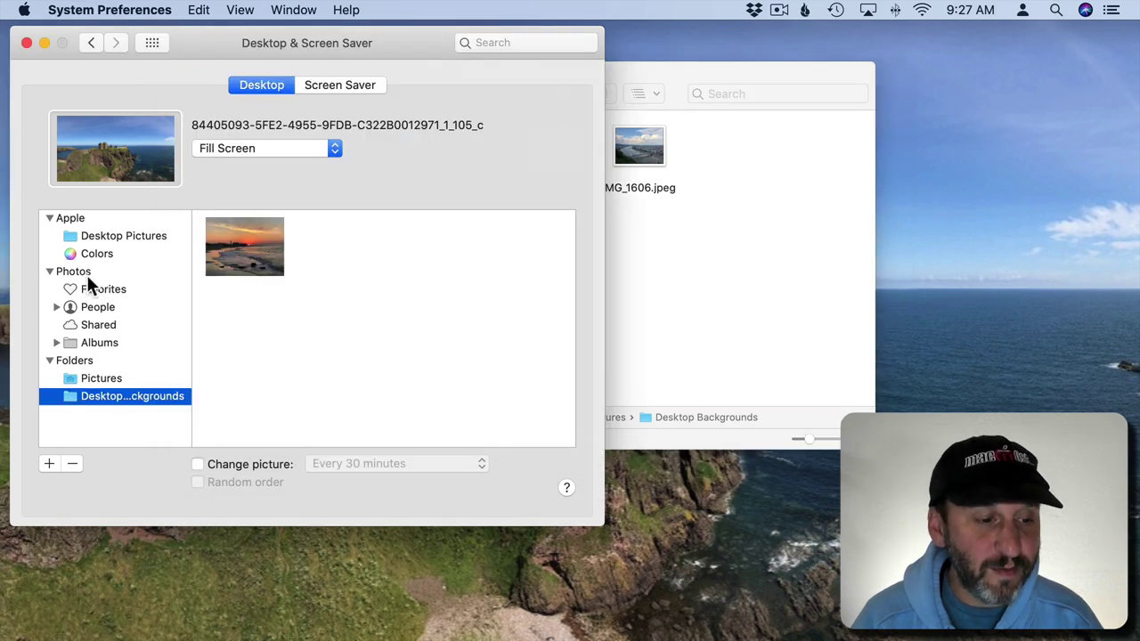
left_click(88, 254)
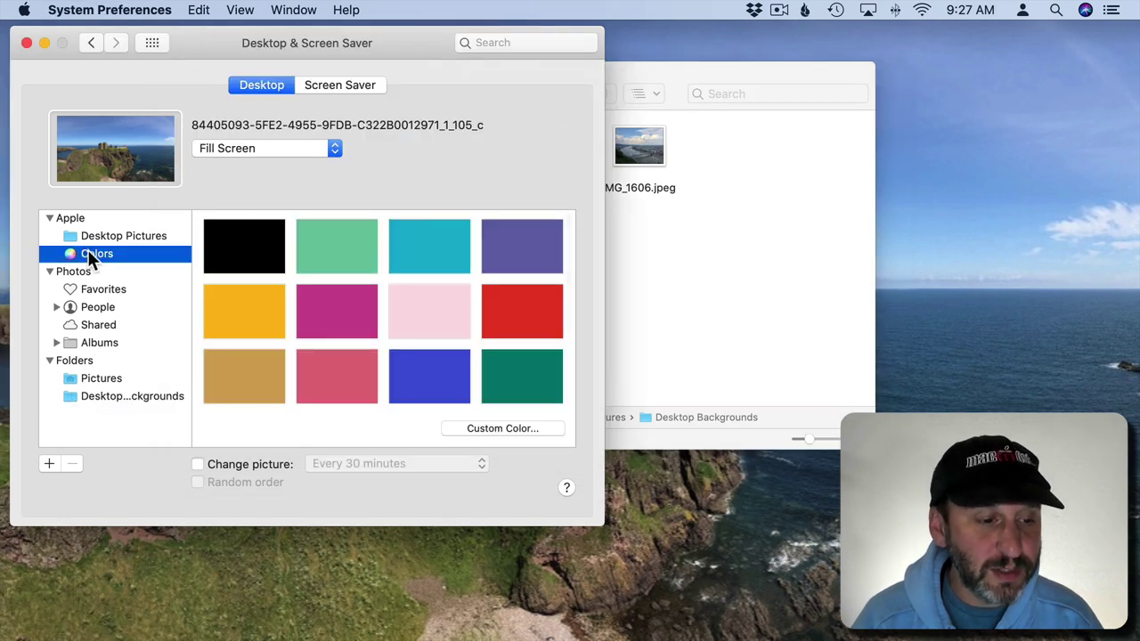
left_click(95, 398)
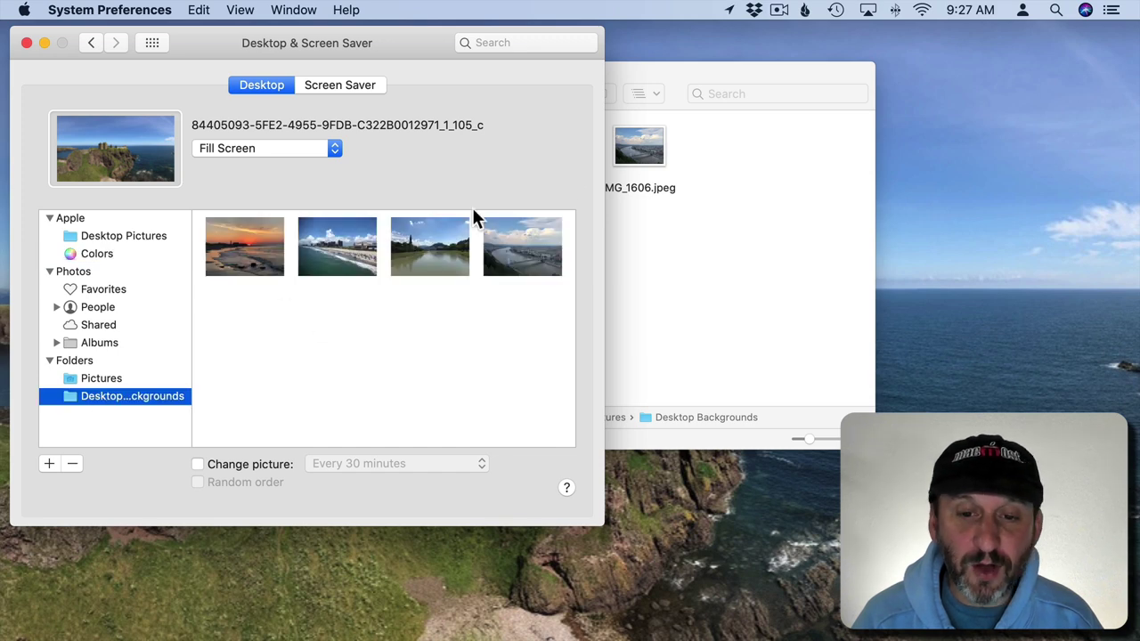
left_click(679, 85)
left_click(200, 70)
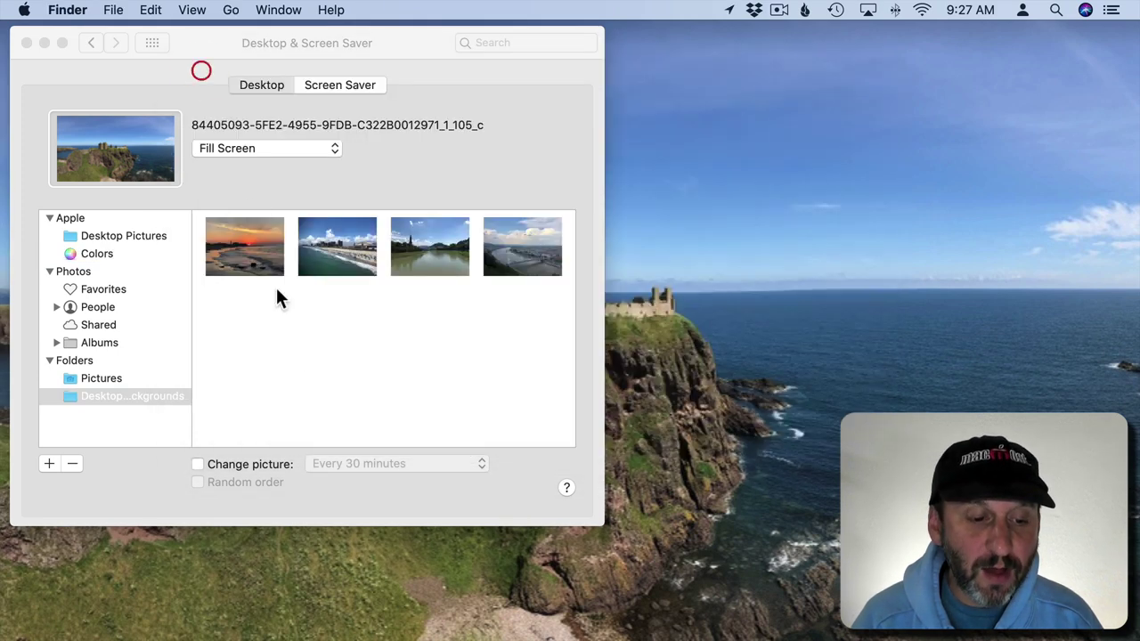
- Try the beach, river and city photos as the desktop background, and set the sunset photo IMG_0753 as the picture
left_click(329, 247)
left_click(364, 254)
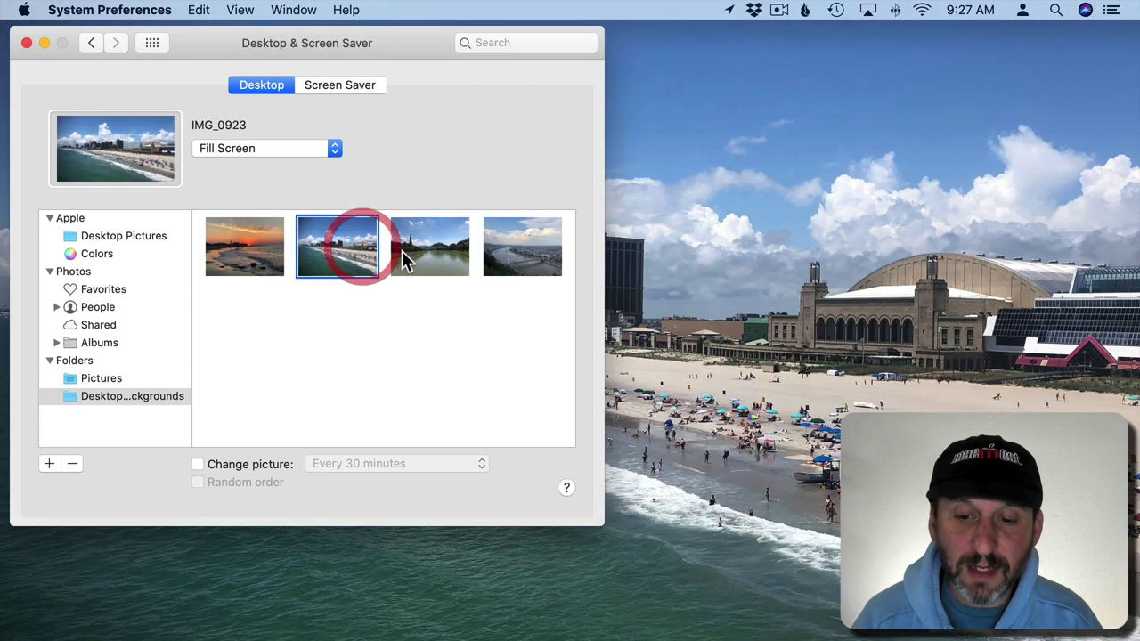
left_click(415, 252)
left_click(501, 261)
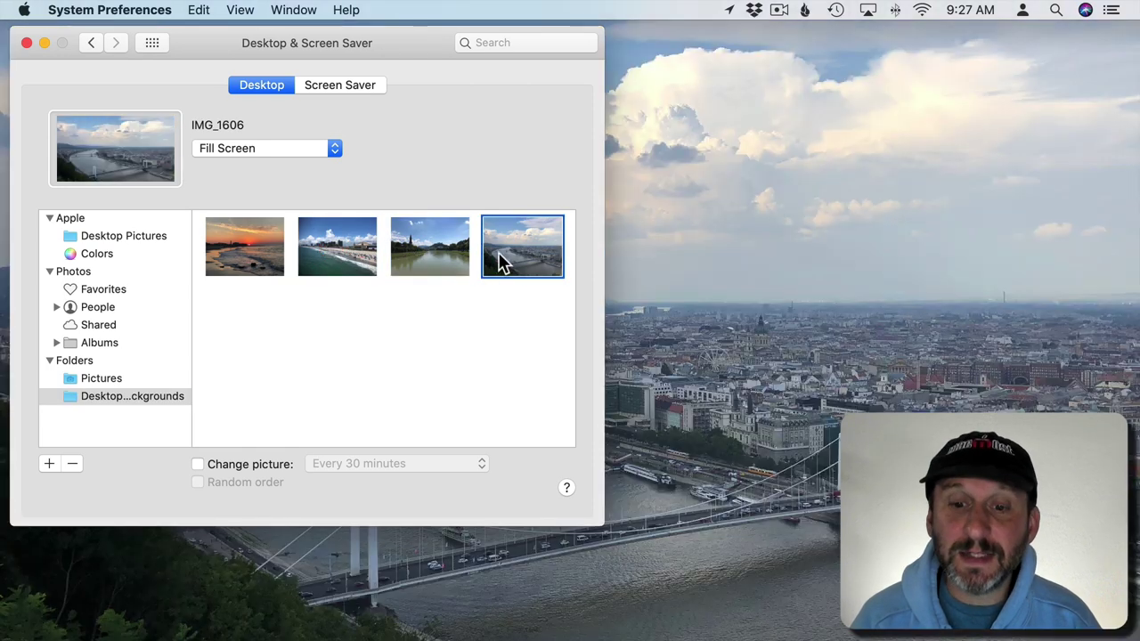
left_click(263, 260)
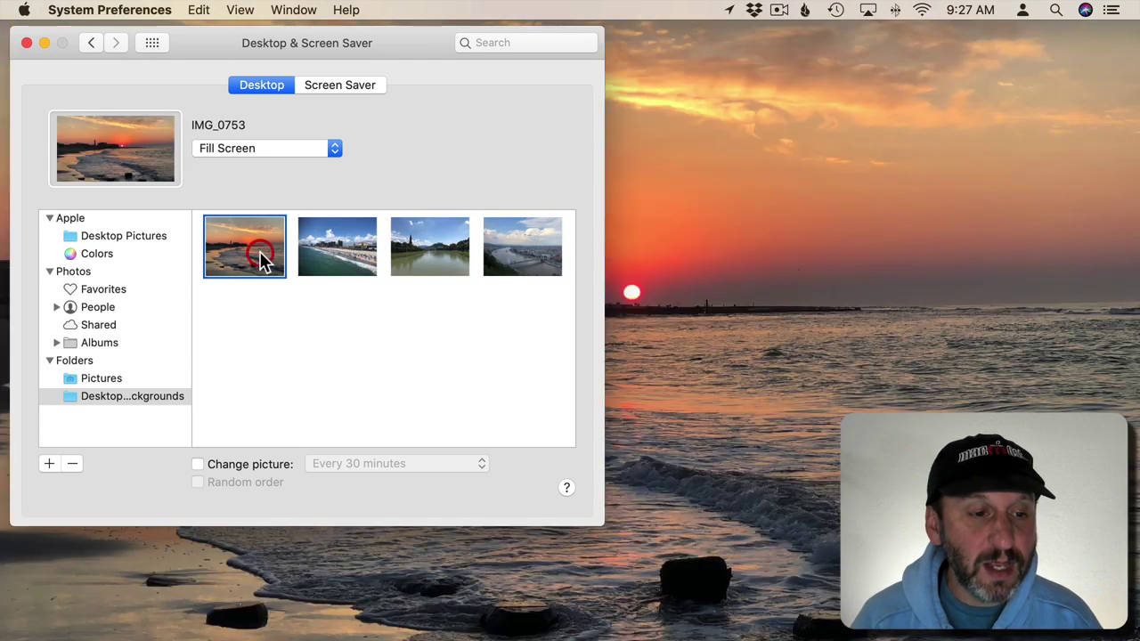
- Try the Fit to Screen, Stretch to Fill Screen and Center display options for the sunset picture, and restore Fill Screen
left_click(248, 152)
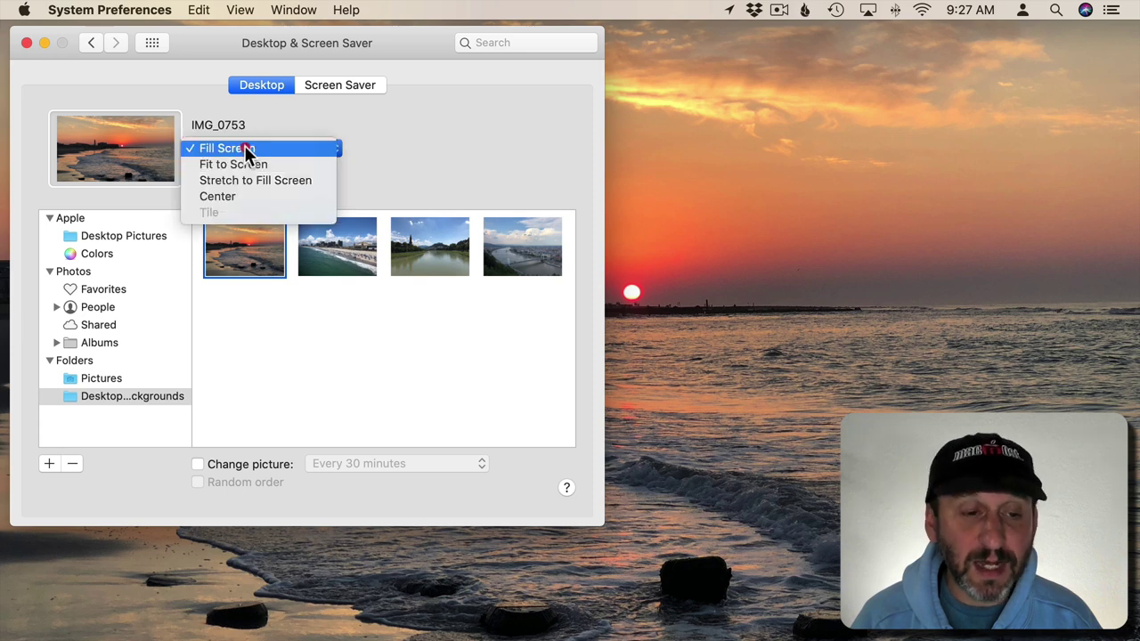
left_click(250, 164)
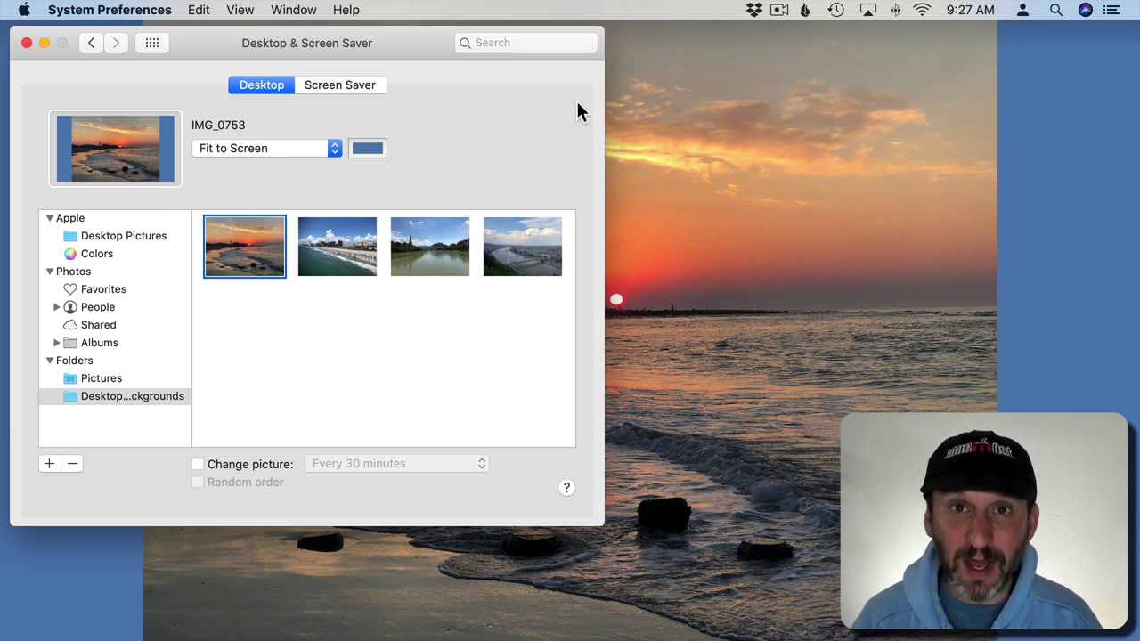
left_click(269, 148)
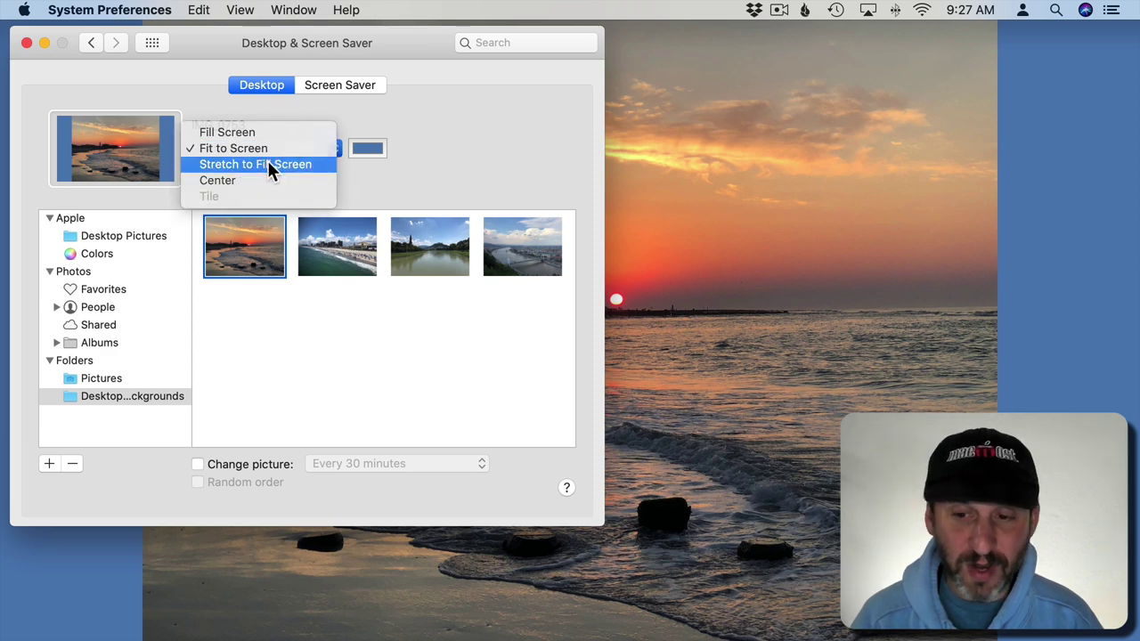
left_click(270, 167)
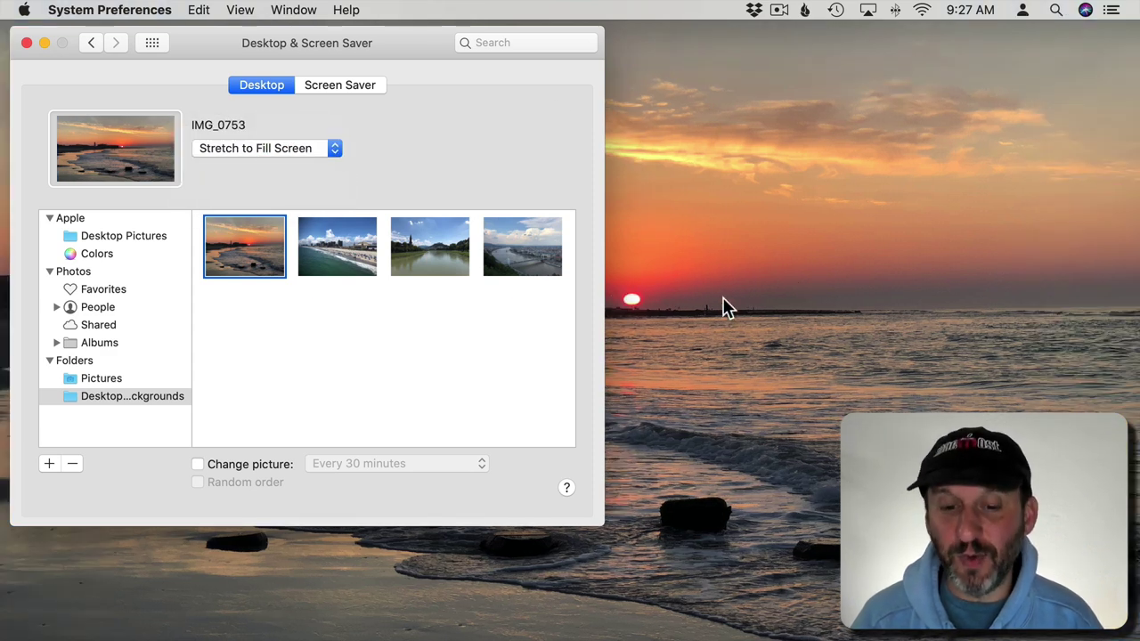
left_click(254, 152)
left_click(252, 162)
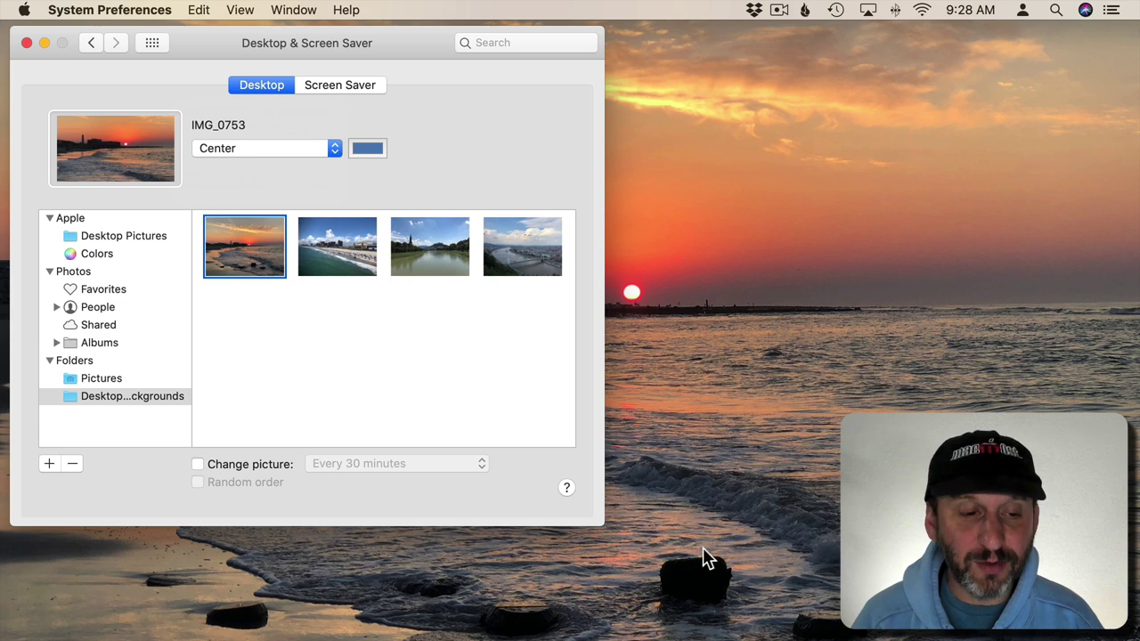
left_click(248, 145)
left_click(248, 97)
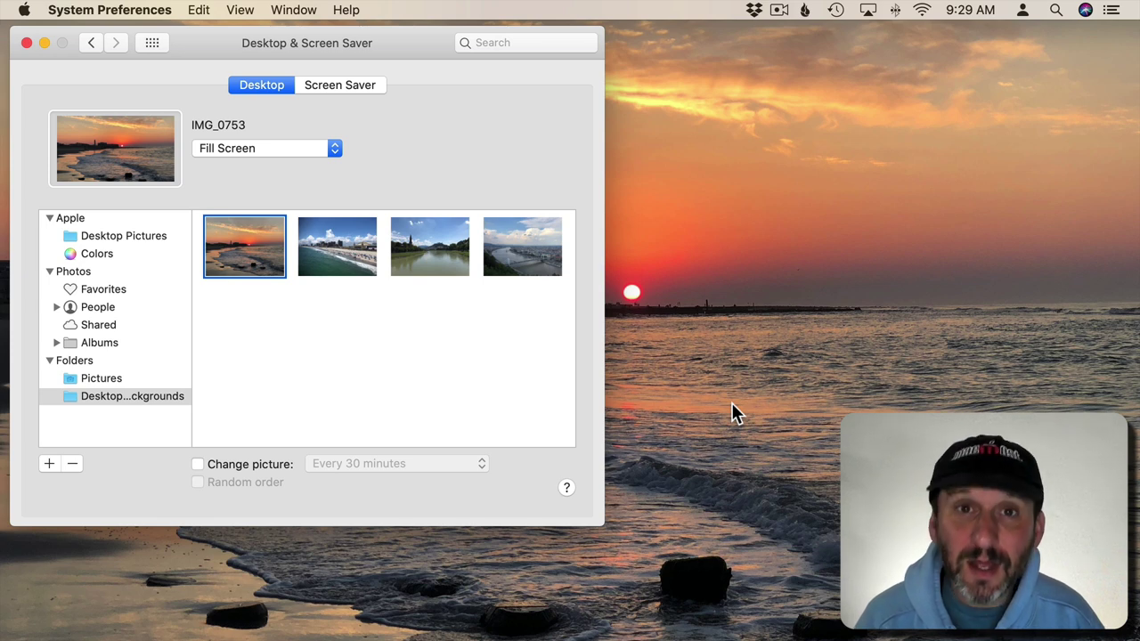
- Switch to Keynote, create a presentation with the wide Black theme, and delete the slide's title and subtitle placeholders
left_click(539, 622)
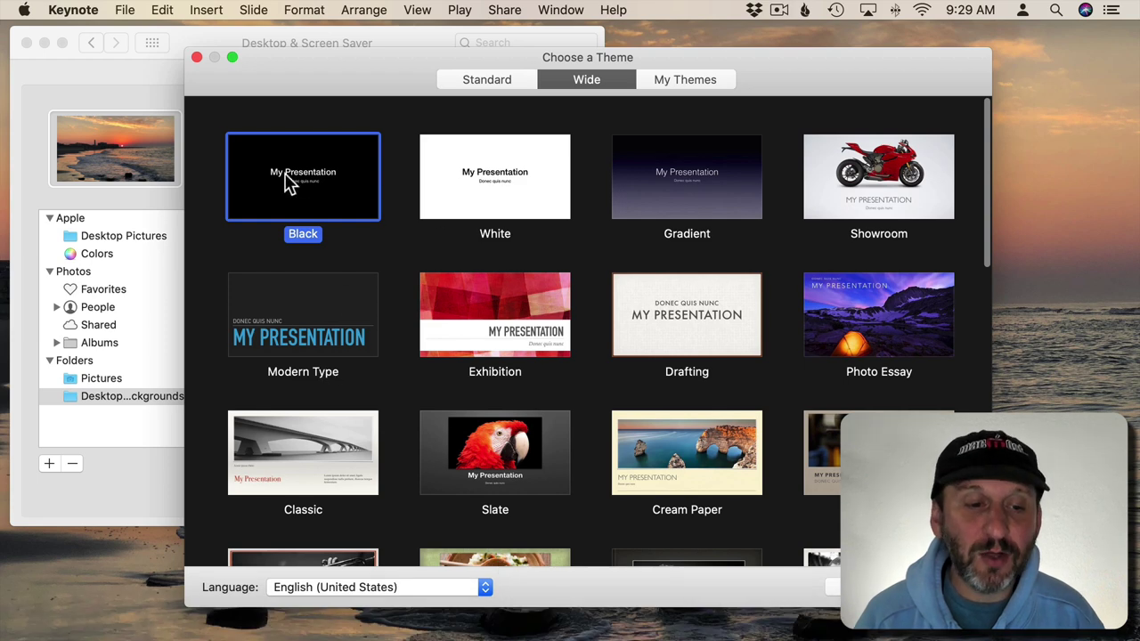
double_click(314, 184)
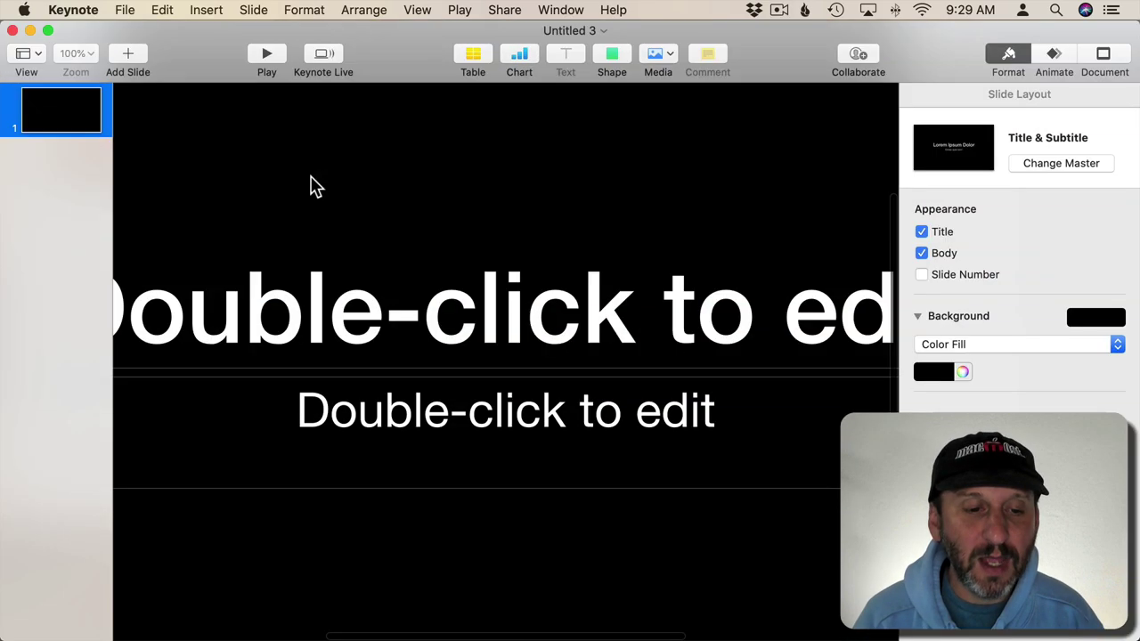
left_click(313, 307)
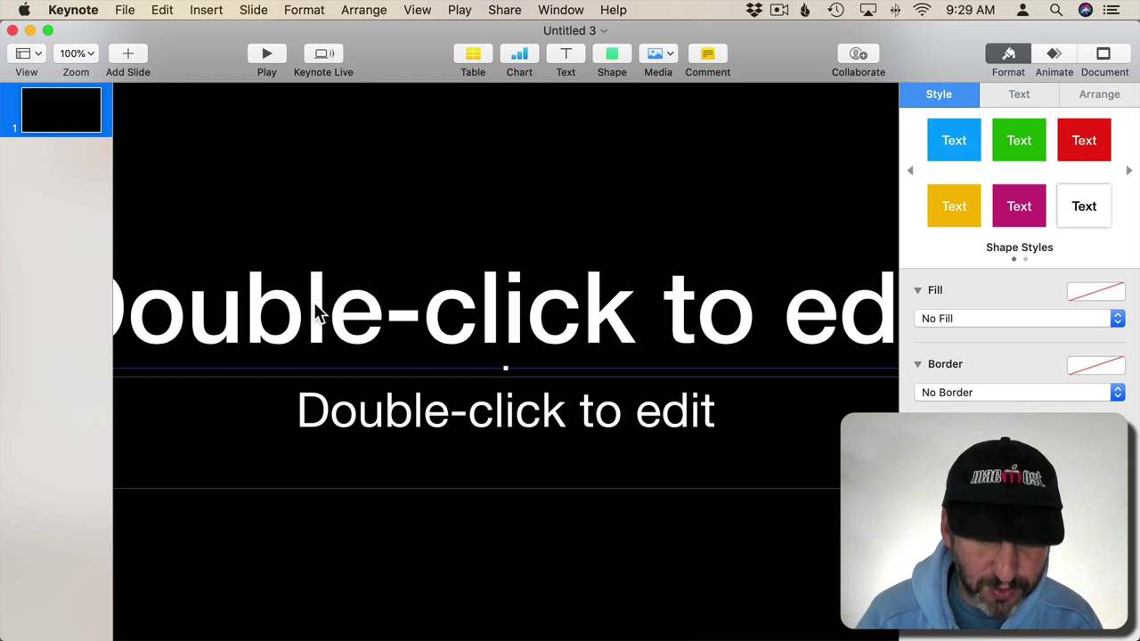
key("Delete")
left_click(327, 398)
key("Delete")
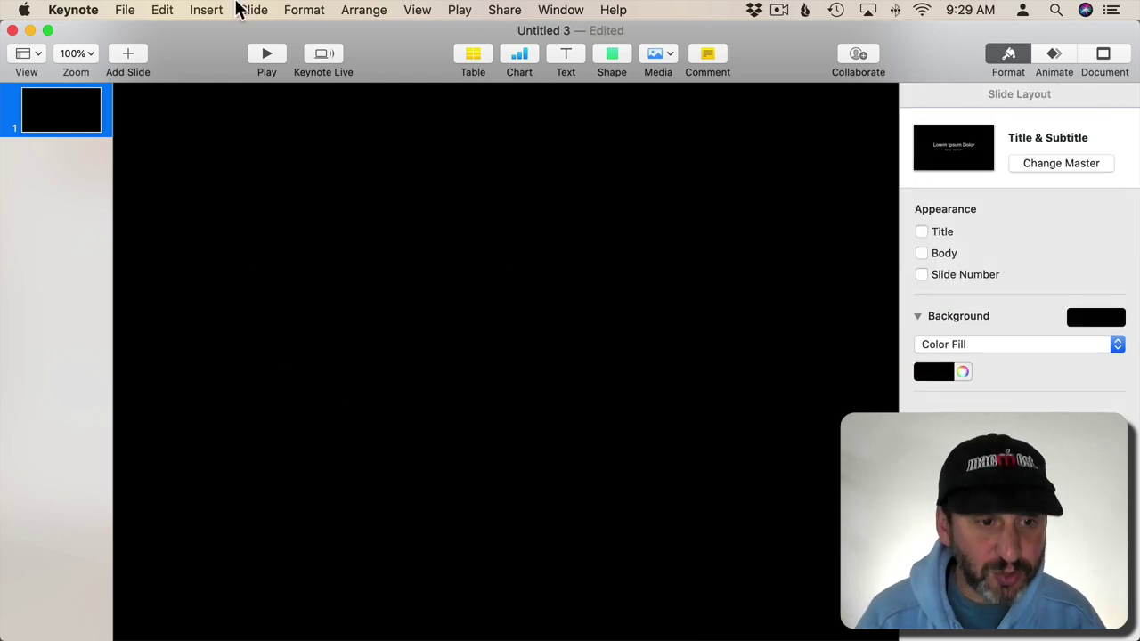
- Insert a basic square shape and resize it to cover the entire slide, viewed at 25% zoom
left_click(78, 53)
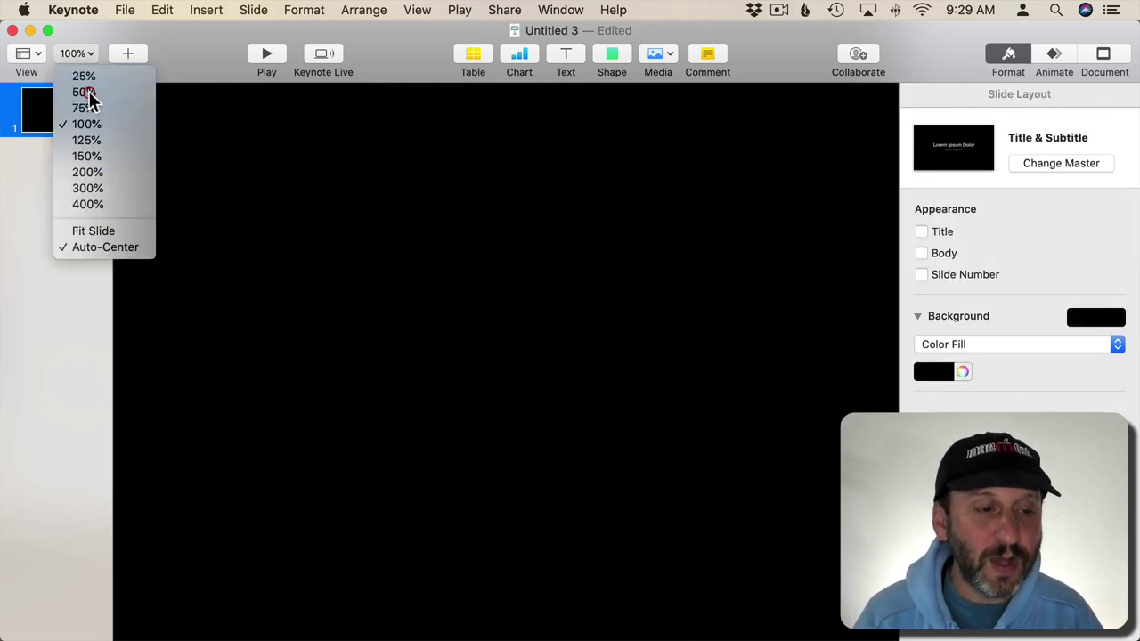
left_click(84, 93)
left_click(79, 54)
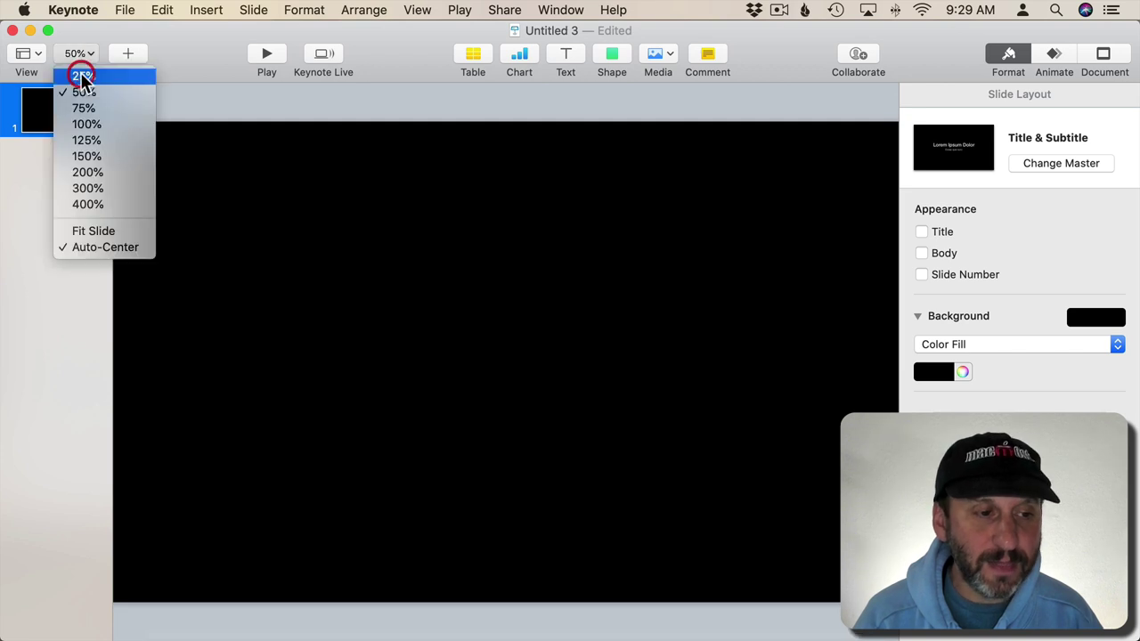
left_click(81, 74)
left_click(609, 71)
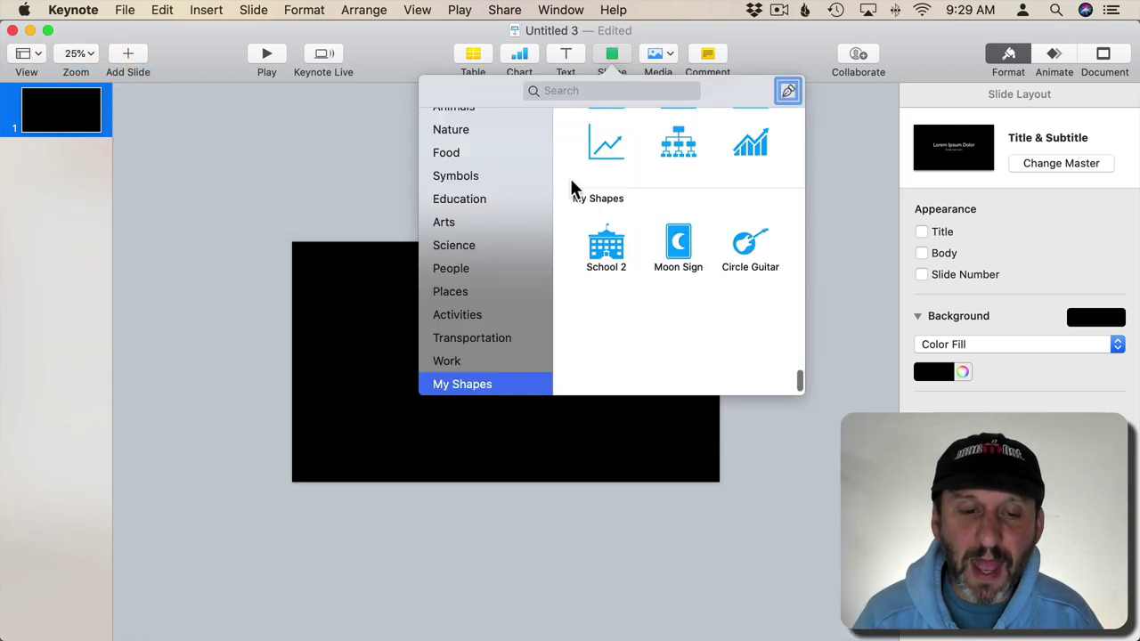
scroll(474, 132, "up", 3)
left_click(474, 138)
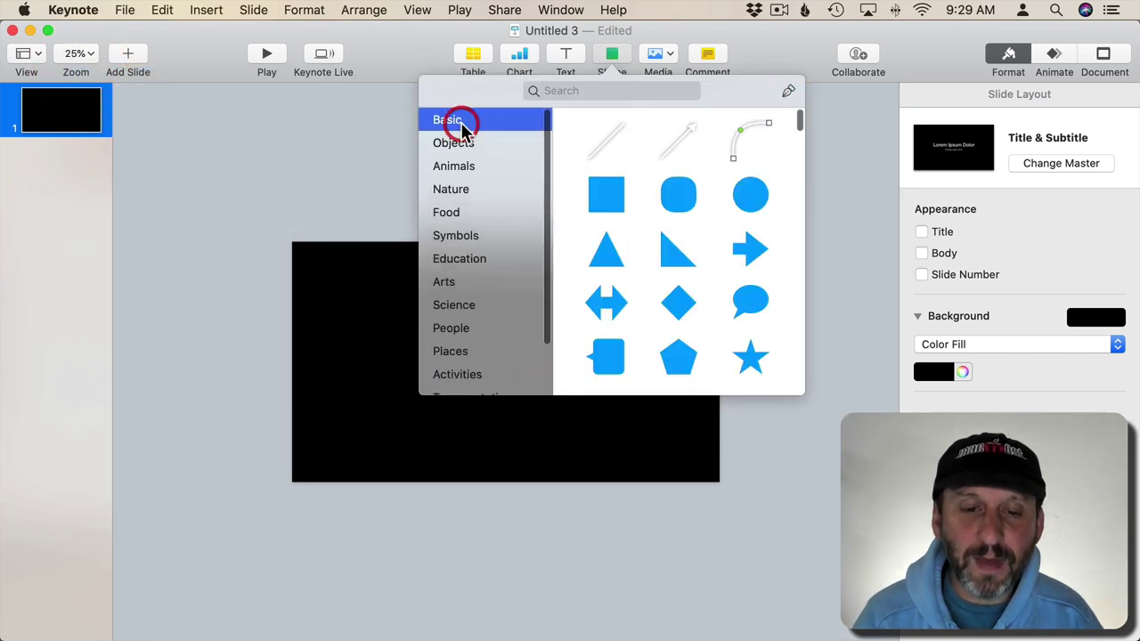
left_click(605, 196)
left_click_drag(494, 352, 289, 240)
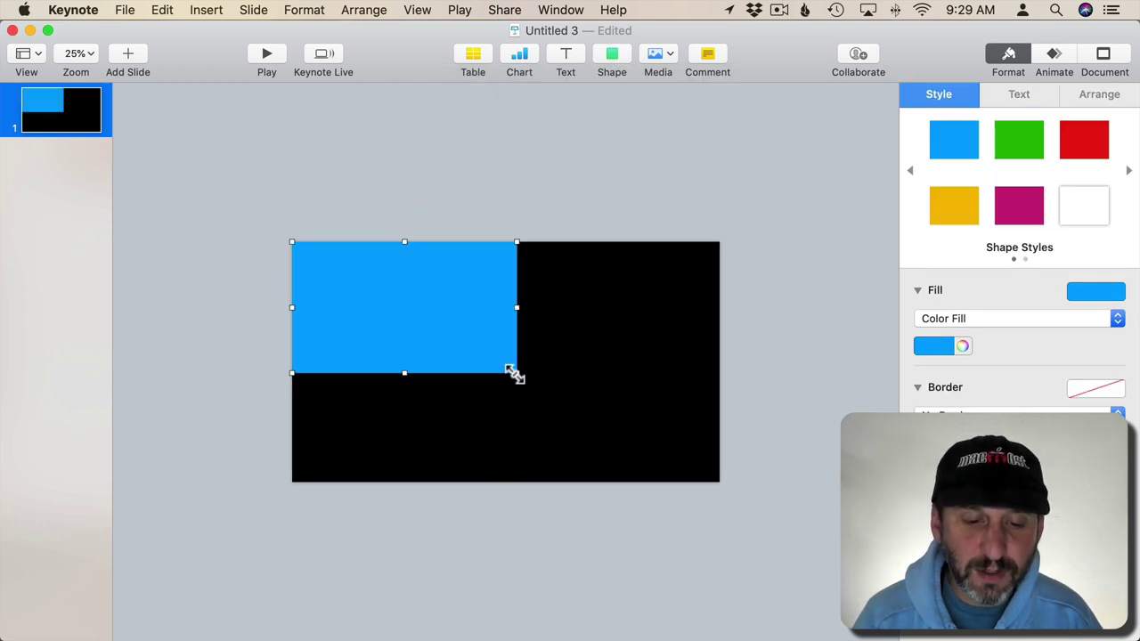
left_click_drag(516, 373, 719, 481)
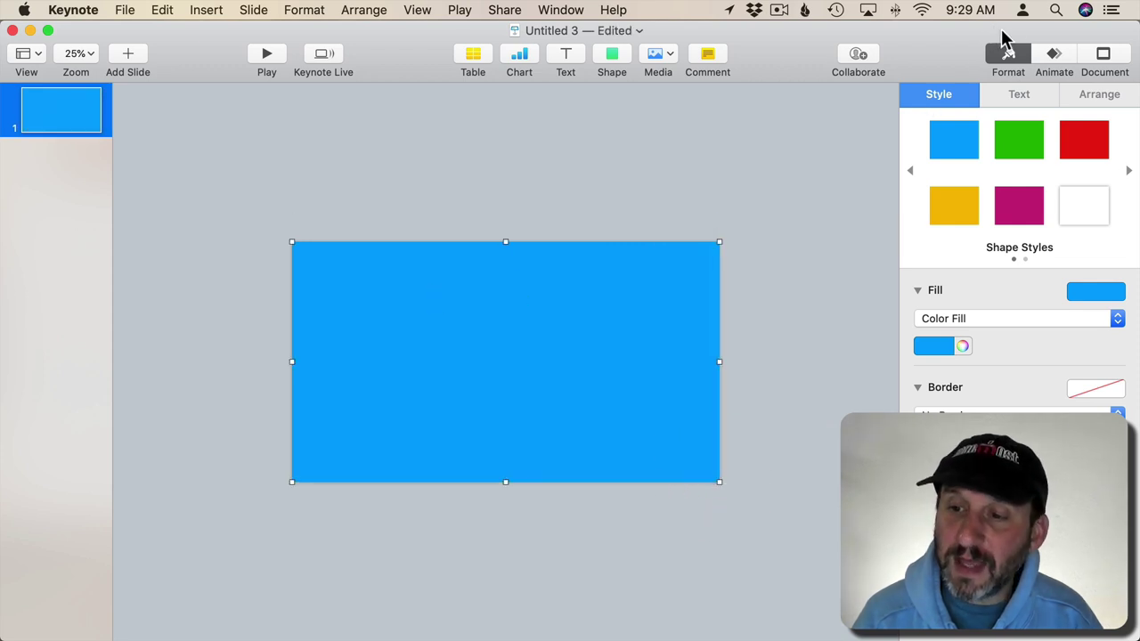
- Give the slide-covering square an Advanced Gradient Fill with a radial gradient
left_click(980, 320)
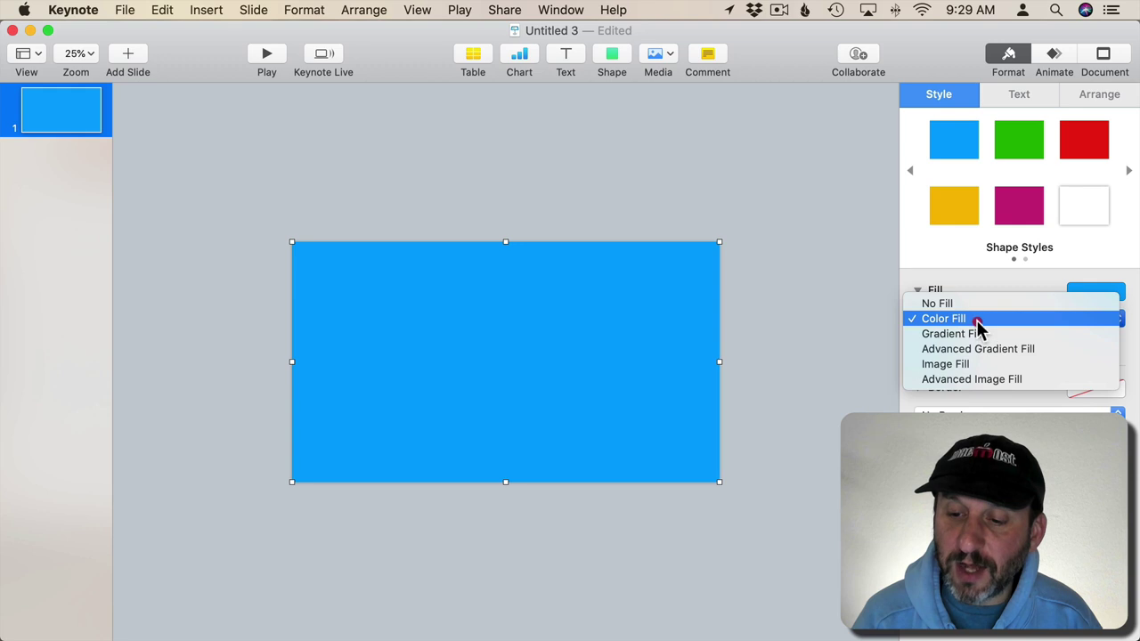
left_click(981, 349)
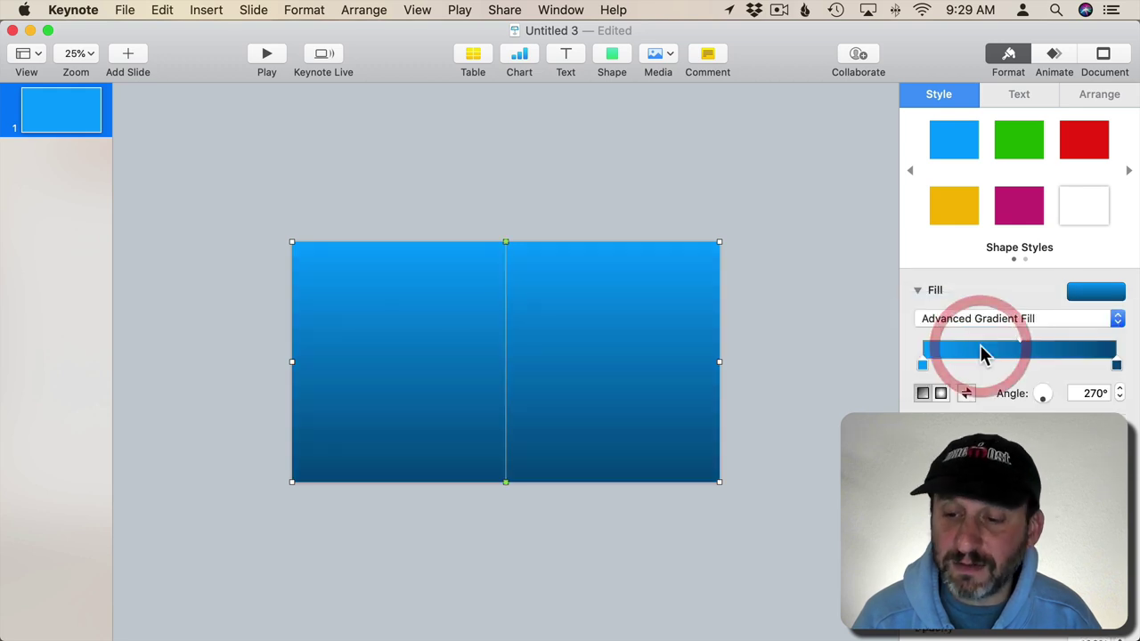
left_click(941, 393)
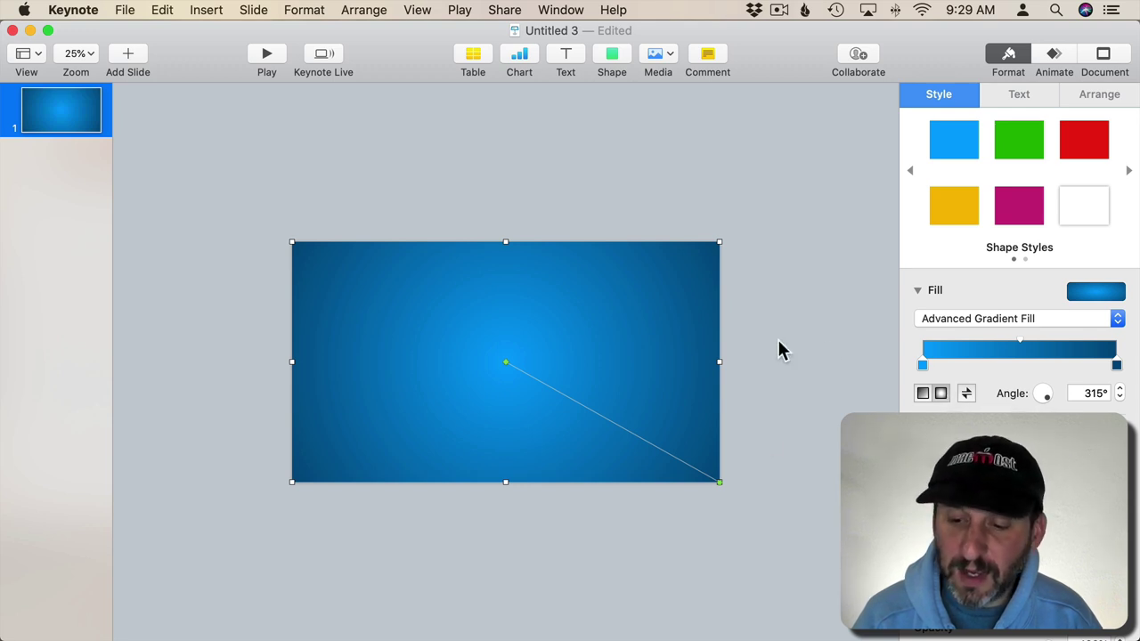
- Set the radial gradient's start colour to the Midnight pencil colour and its end colour to Licorice
double_click(922, 363)
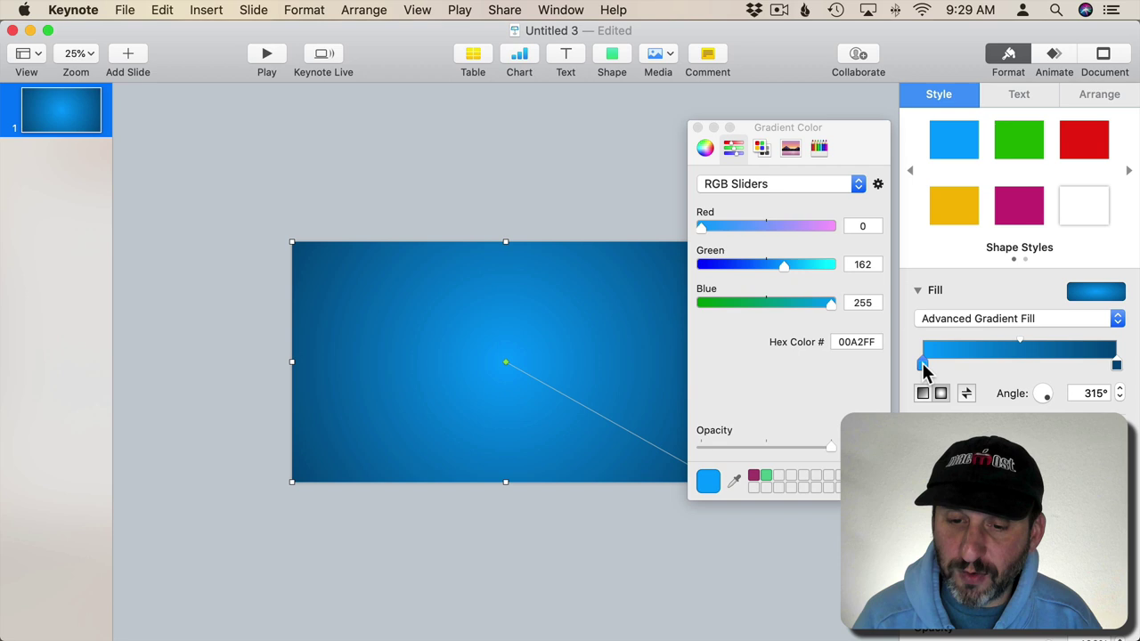
left_click(818, 148)
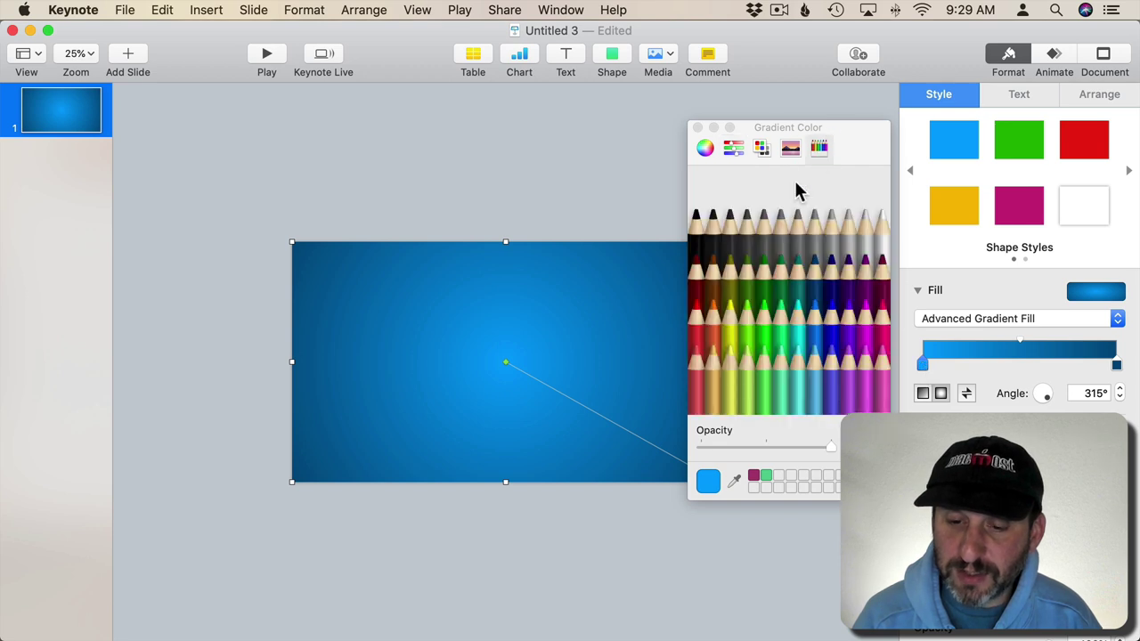
left_click(835, 279)
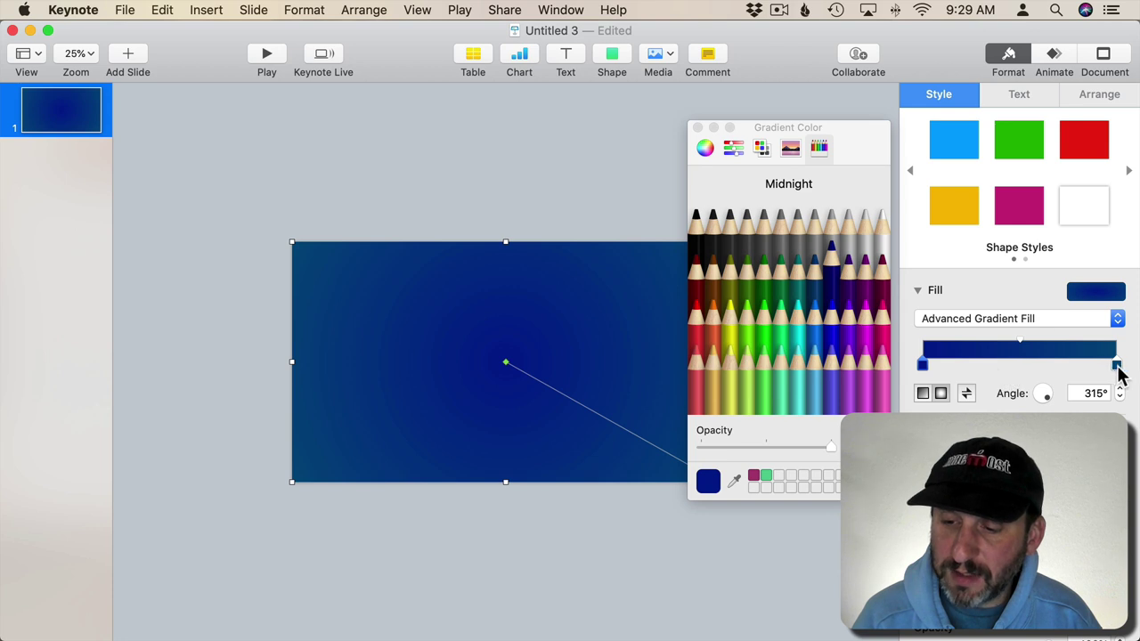
left_click(1116, 365)
left_click(696, 229)
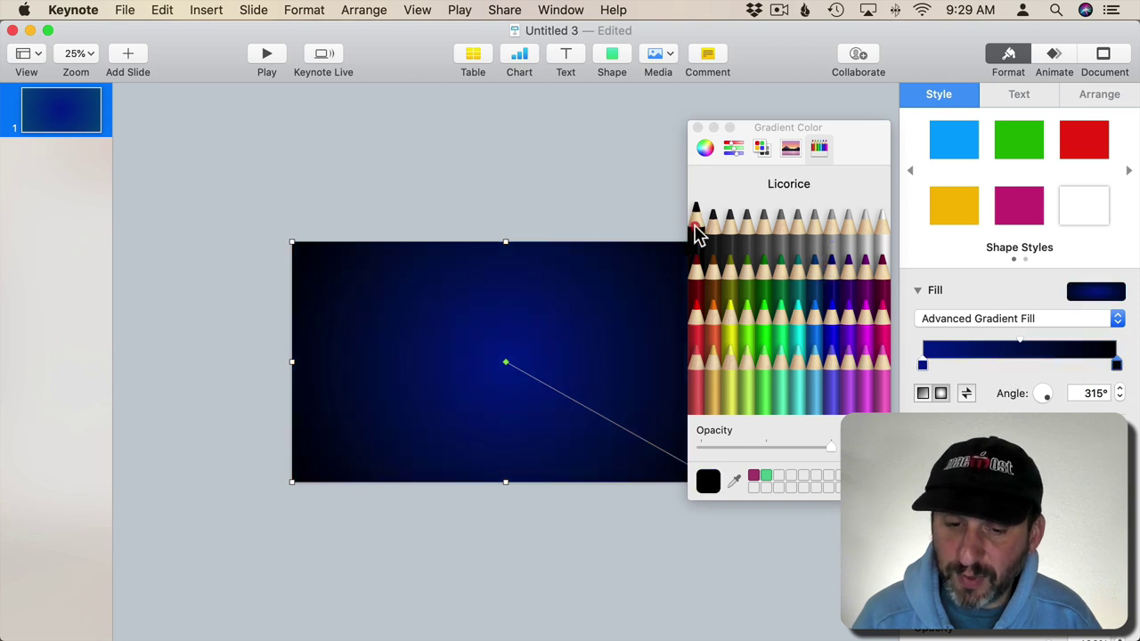
left_click(697, 129)
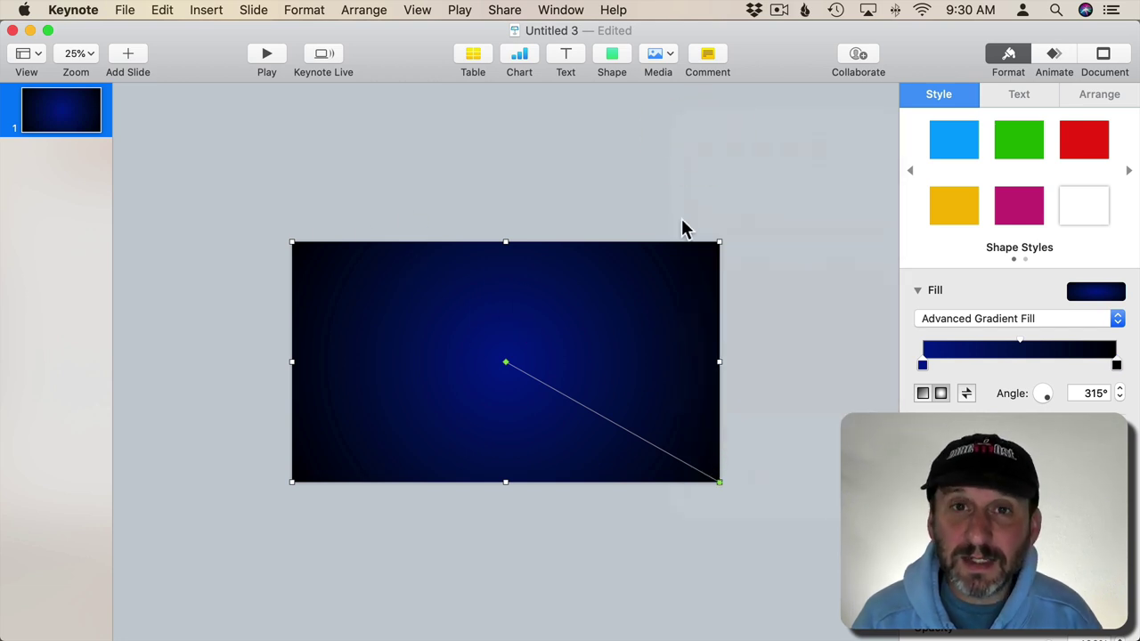
- Set a custom slide size with a width of 3840 pts and a height that keeps the 16:9 proportions
left_click(1109, 58)
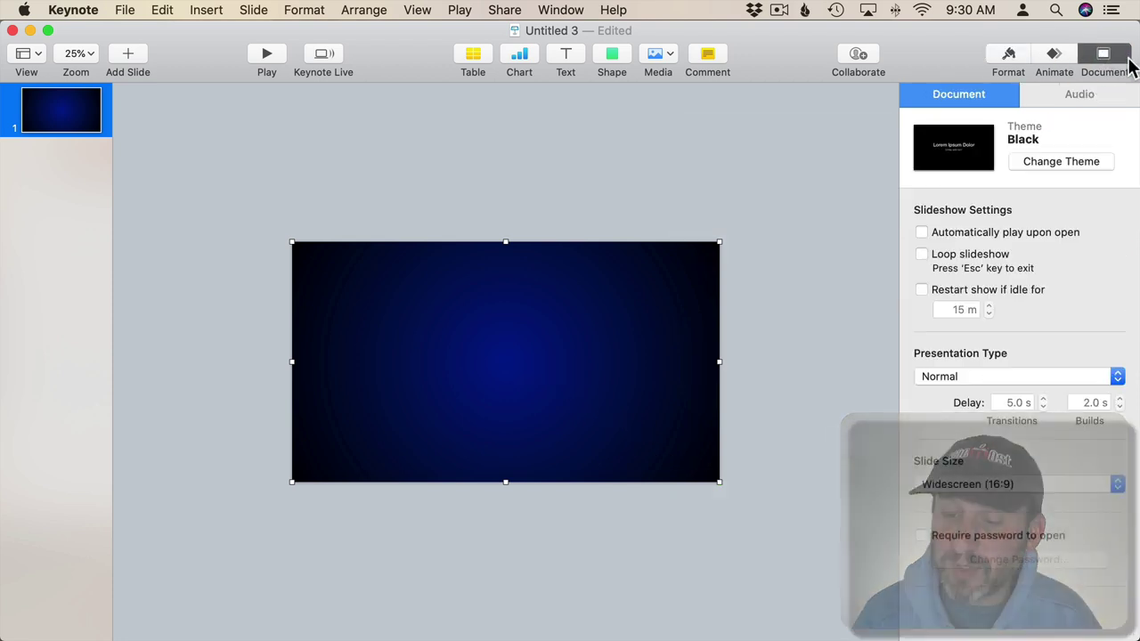
left_click(981, 485)
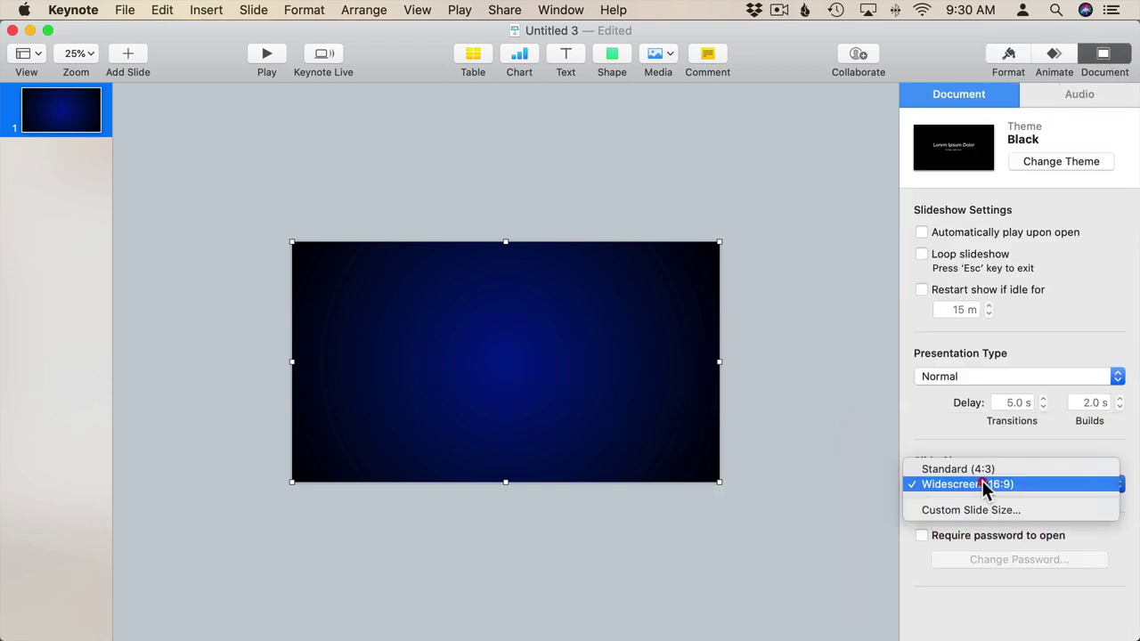
left_click(986, 508)
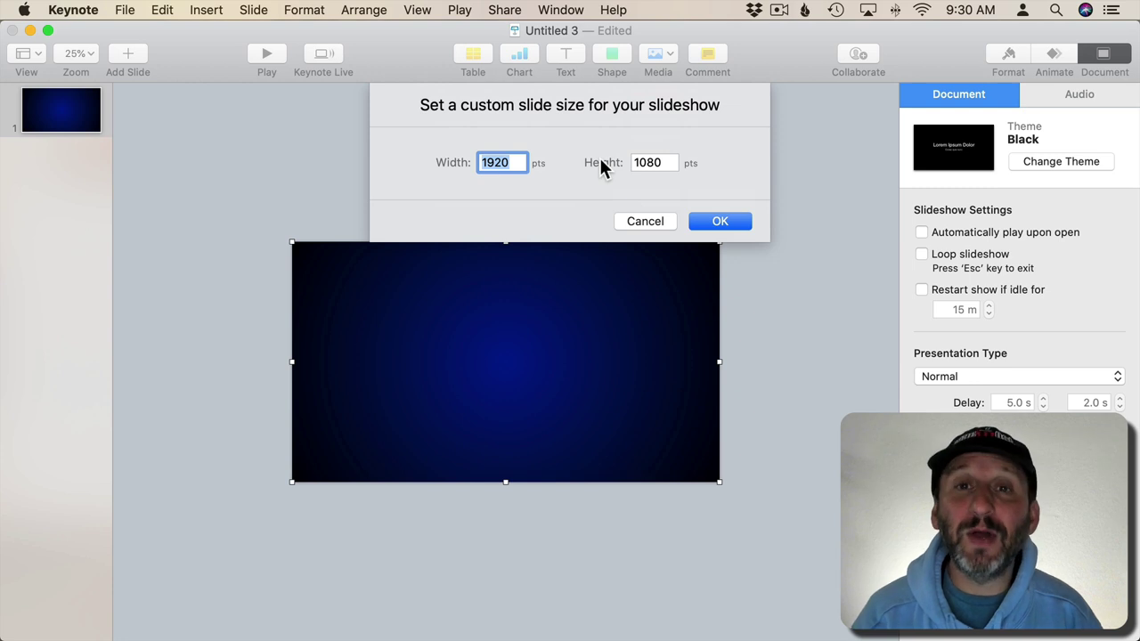
type("3840")
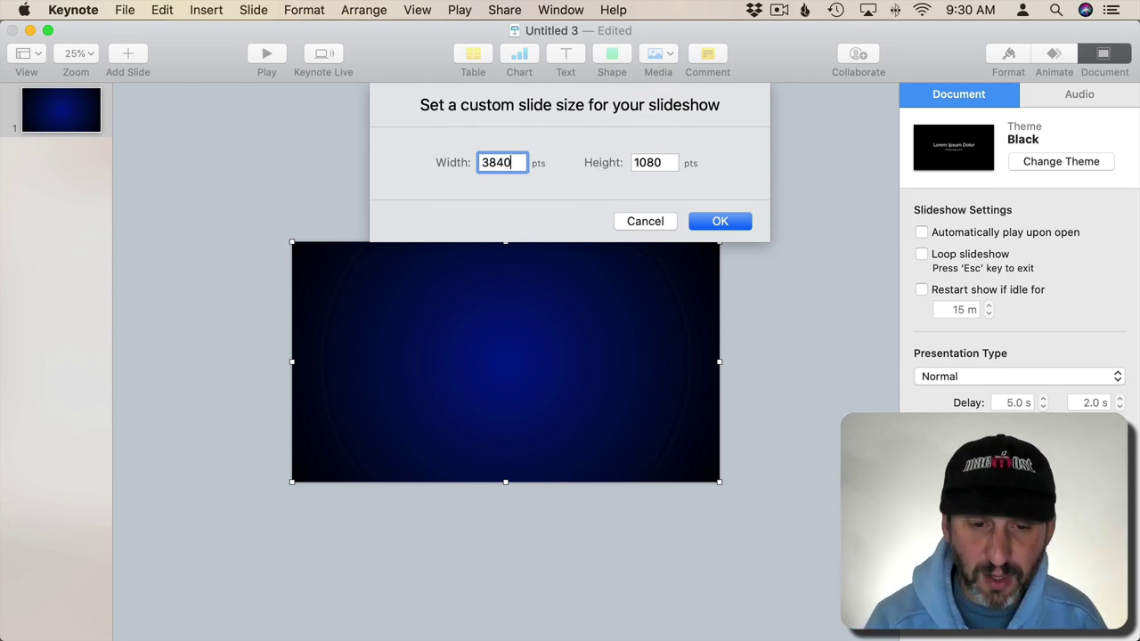
key("Tab")
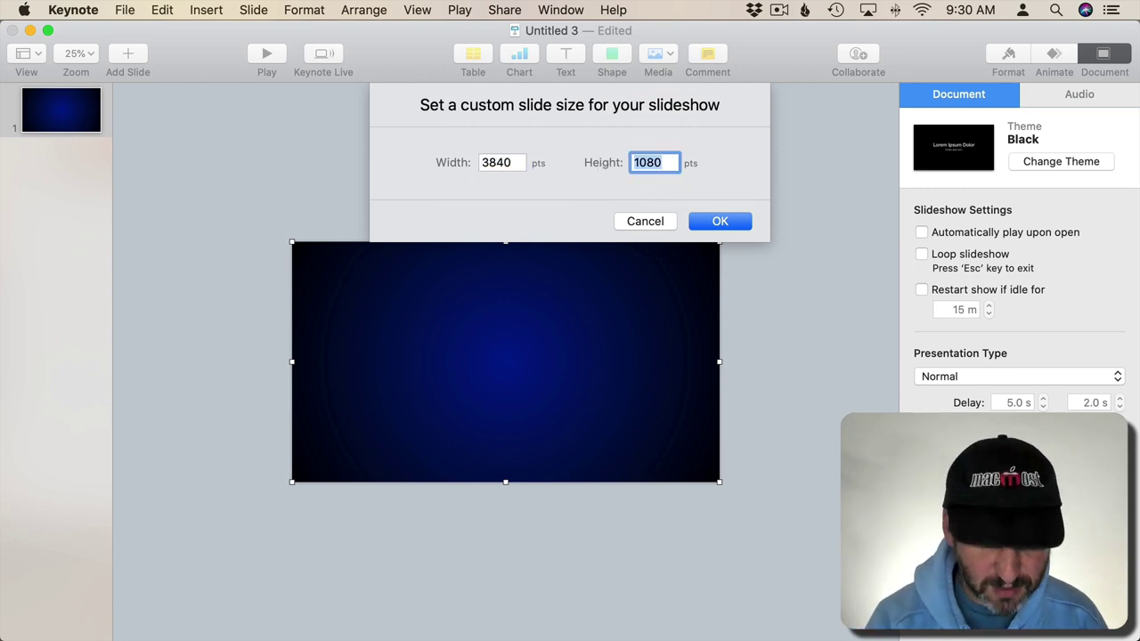
key("Return")
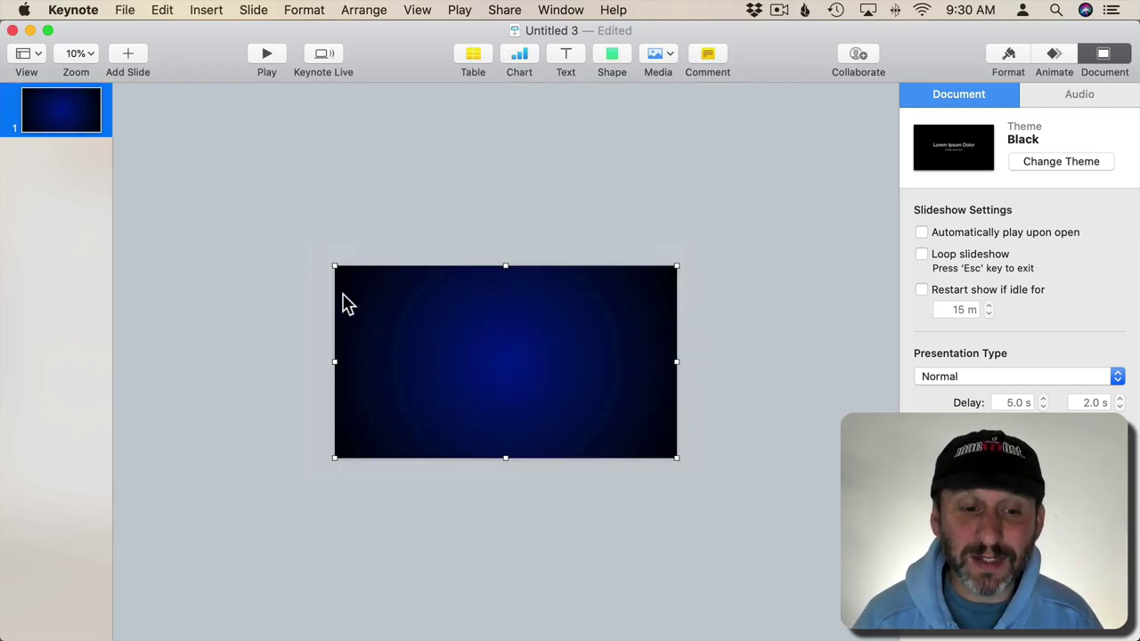
- Export all slides as PNG images to the Desktop under the name Blue Radial
left_click(124, 9)
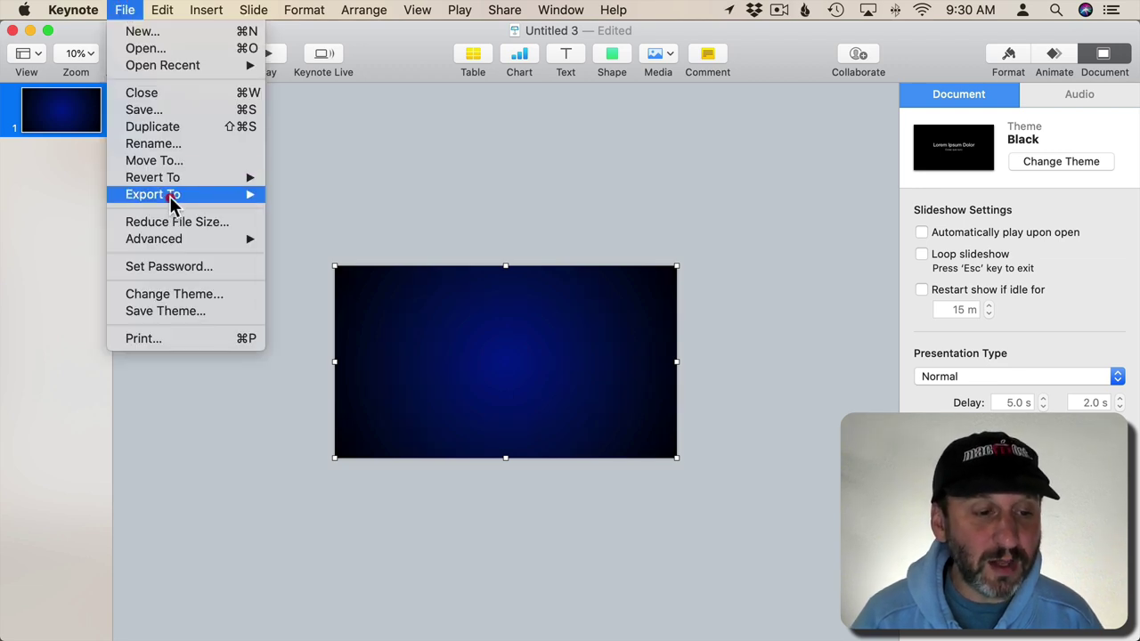
mouse_move(169, 196)
left_click(331, 263)
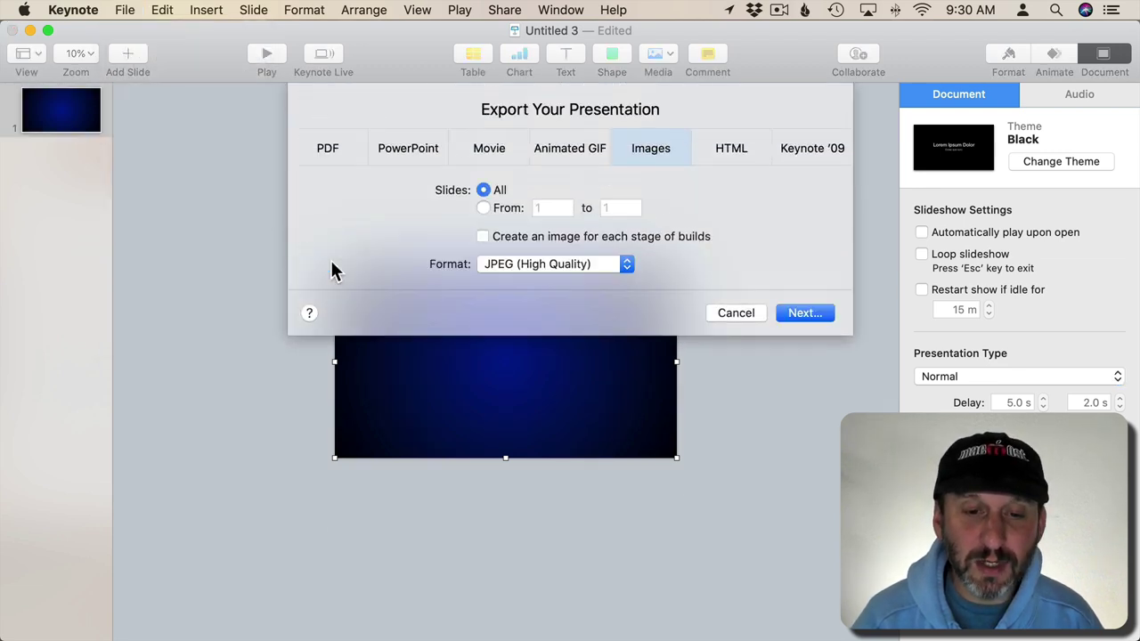
left_click(547, 265)
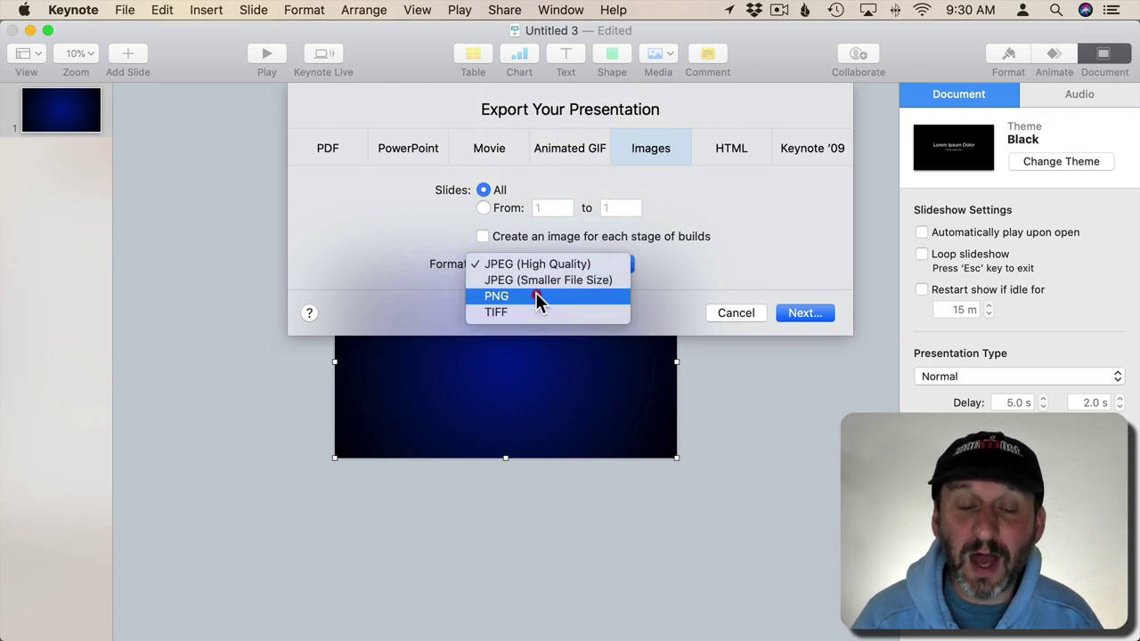
left_click(535, 294)
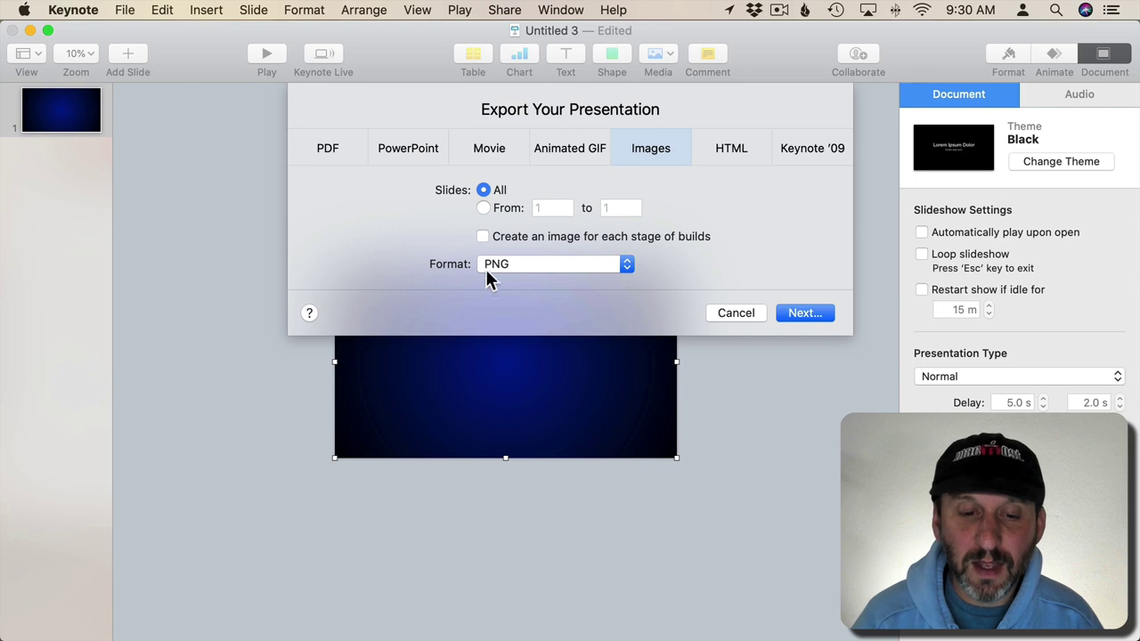
left_click(797, 313)
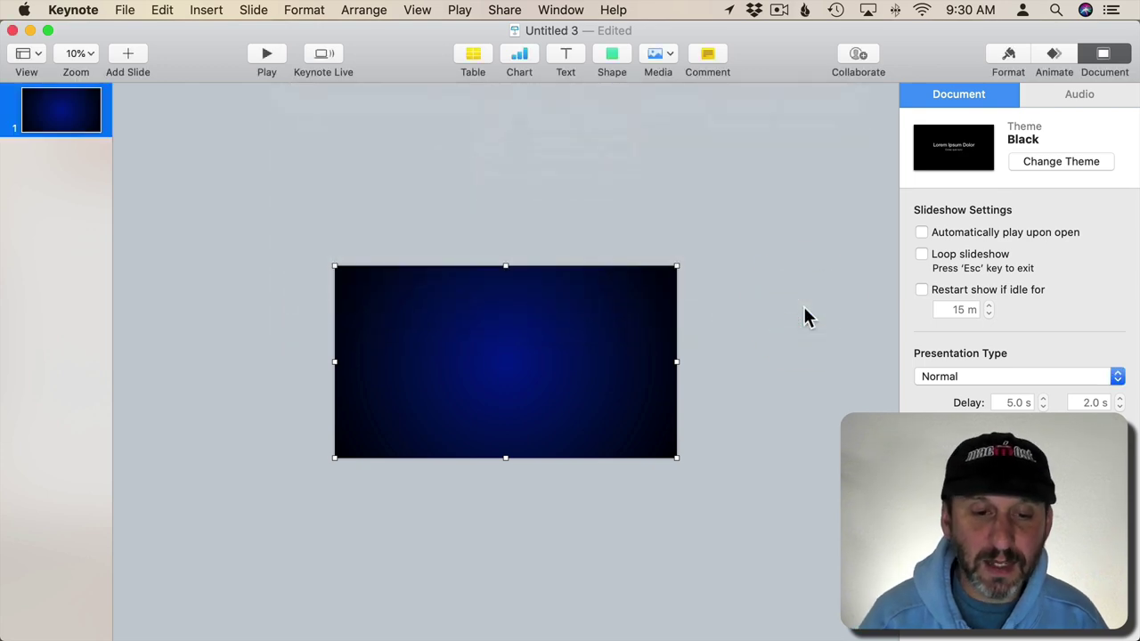
type("Blue Radial")
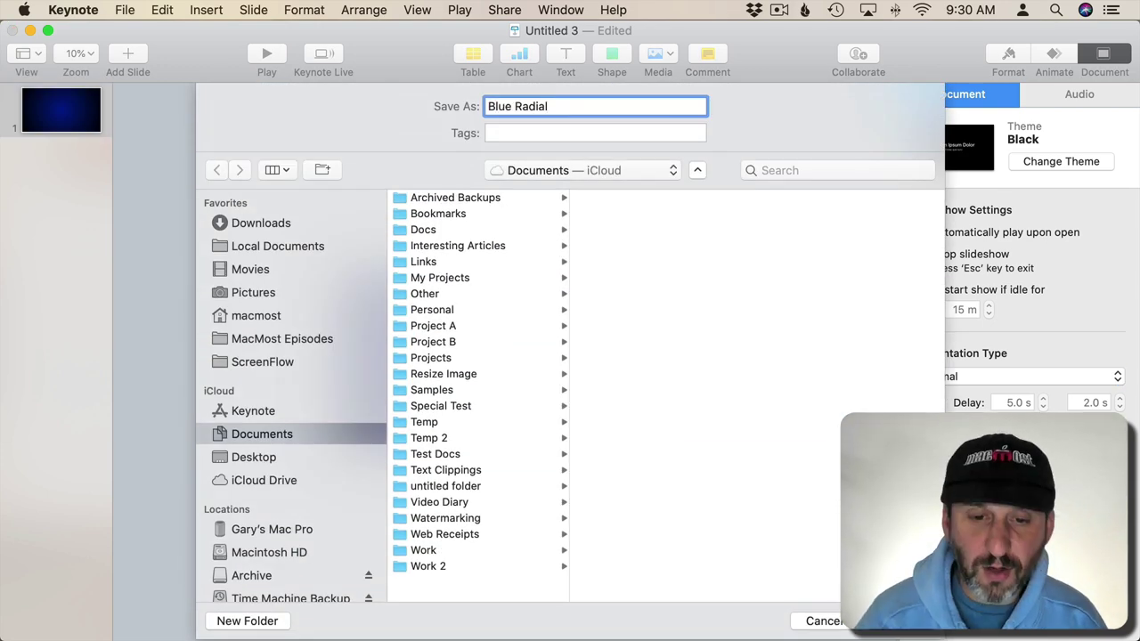
key("super+shift+d")
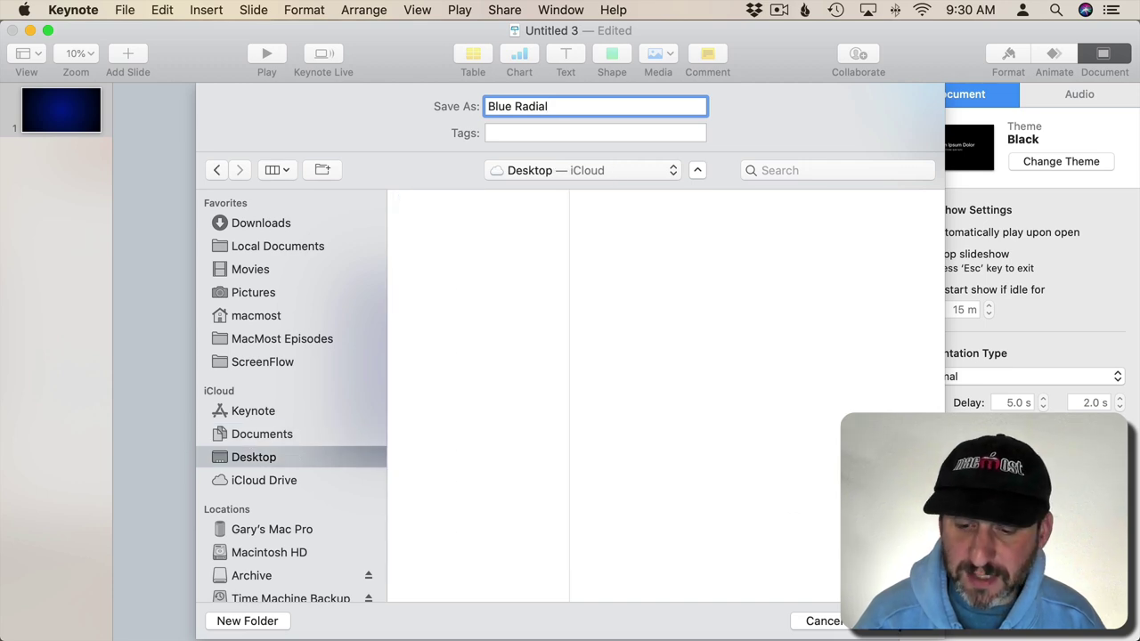
key("Return")
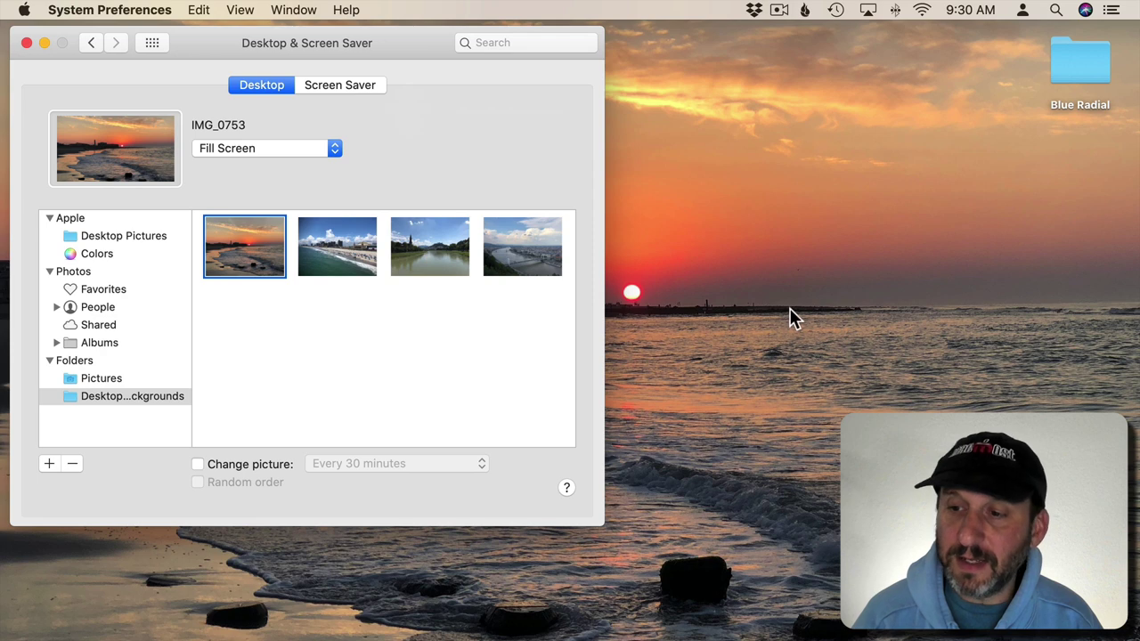
- In Finder, open the exported Blue Radial folder on the Desktop and rename its image file as Blue Radial.png
double_click(1078, 73)
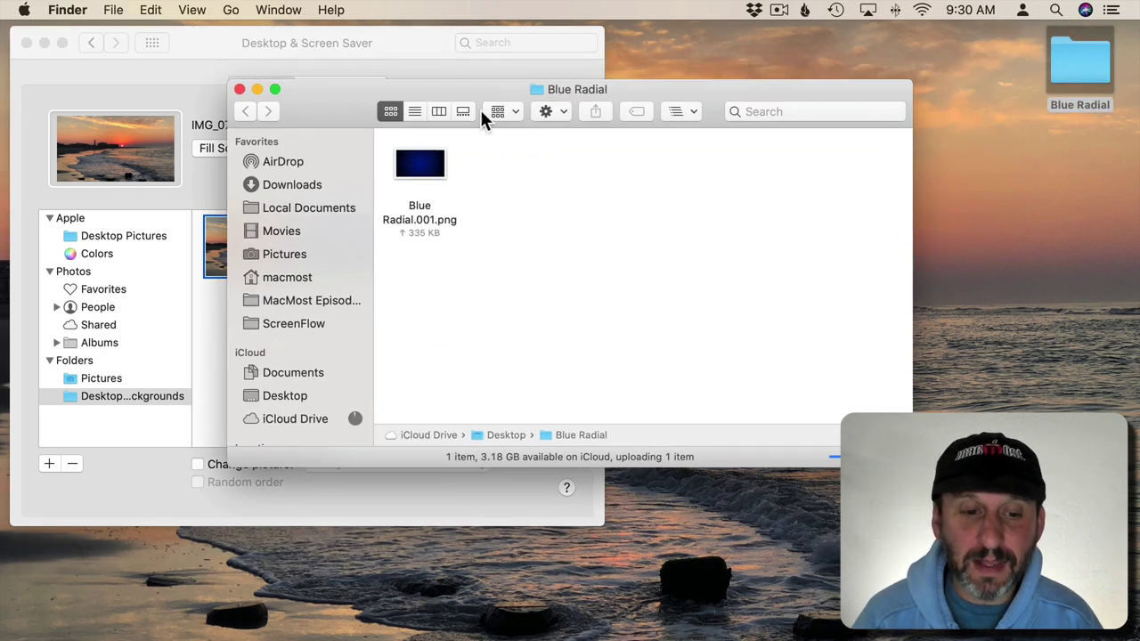
left_click(425, 178)
key("Return")
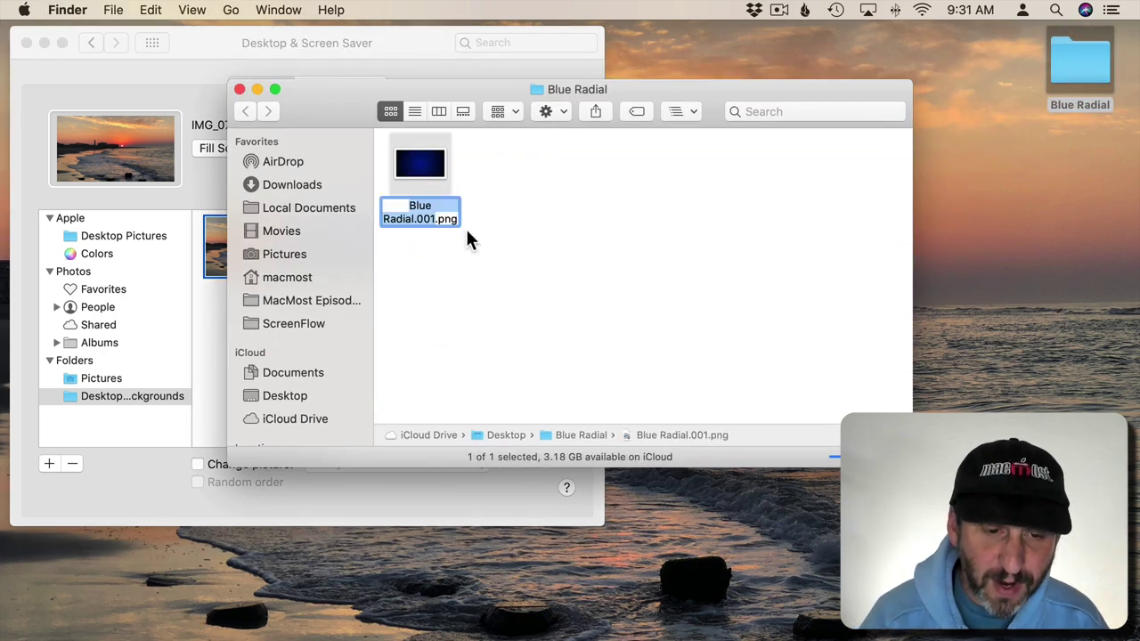
key("Right")
key("BackSpace")
key("BackSpace")
key("BackSpace")
key("BackSpace")
key("Return")
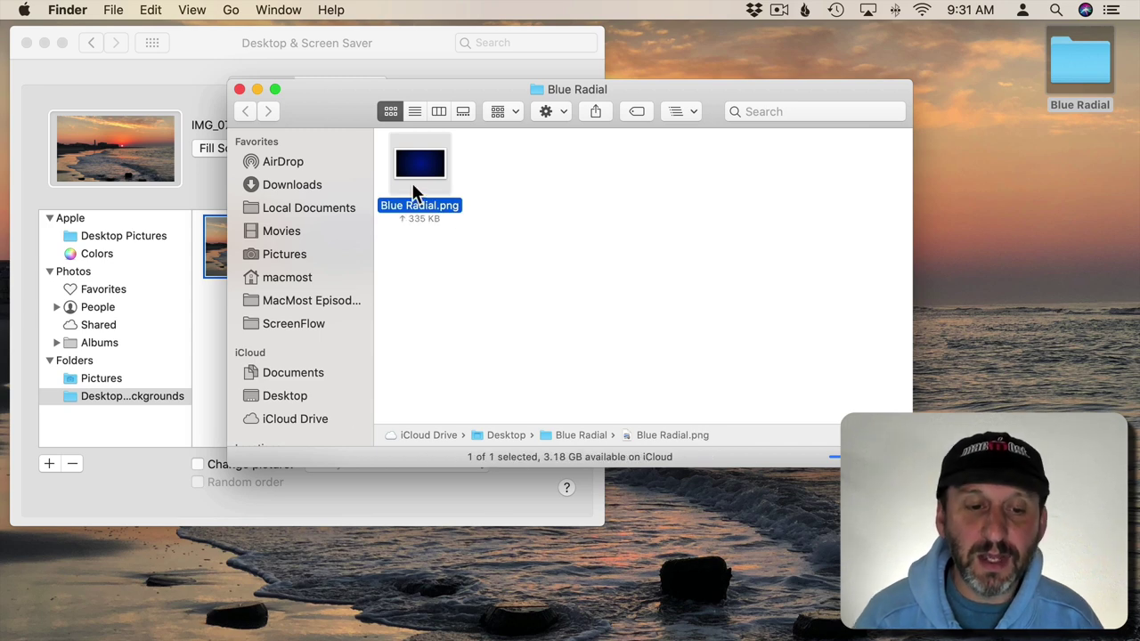
- Open the Desktop Backgrounds folder inside the home folder's Pictures folder in a second Finder window
left_click_drag(406, 96, 462, 109)
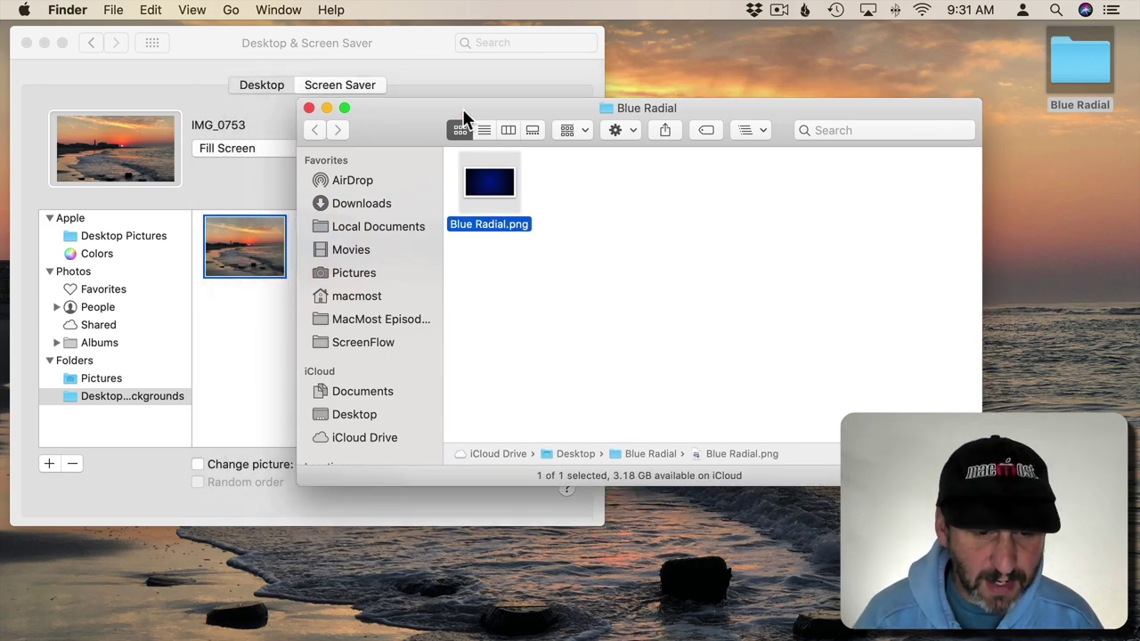
key("super+n")
left_click(230, 10)
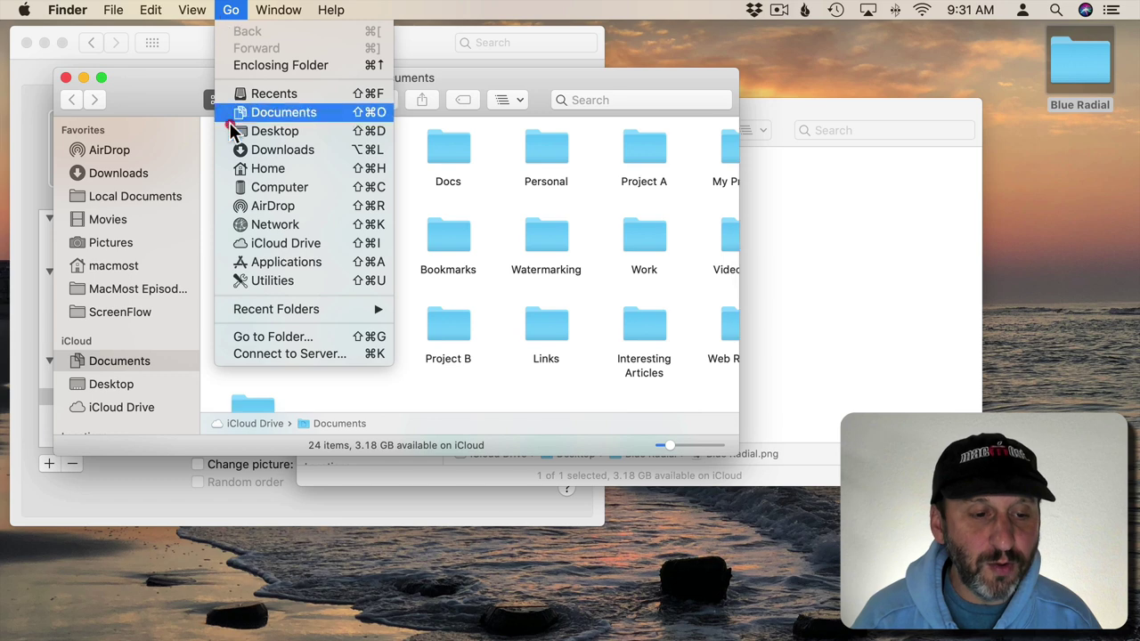
left_click(247, 168)
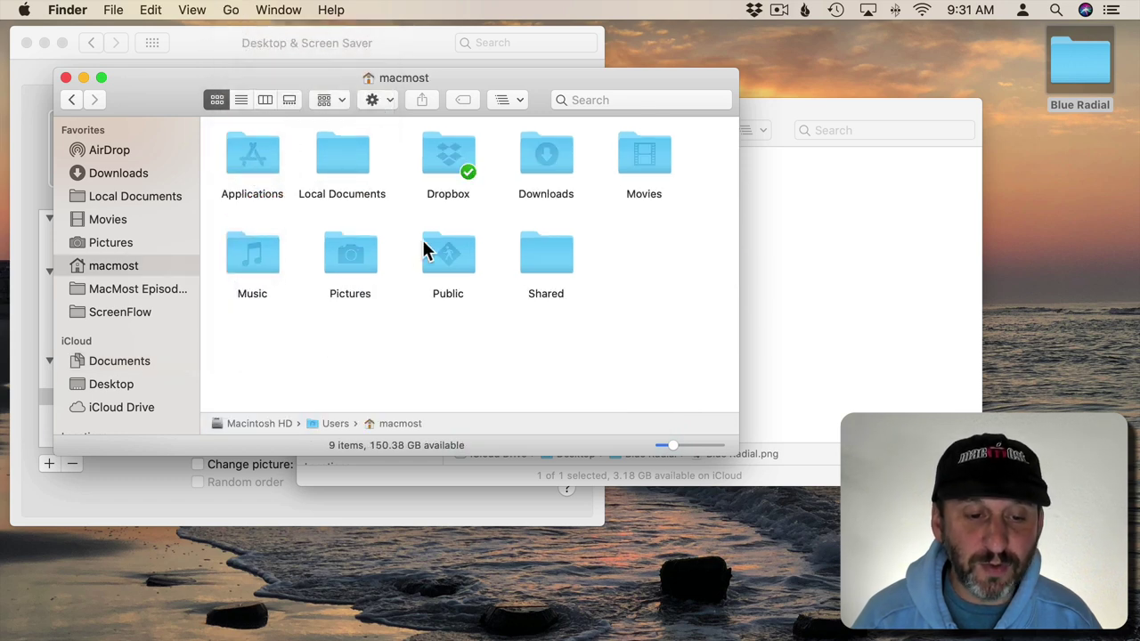
double_click(356, 254)
double_click(583, 157)
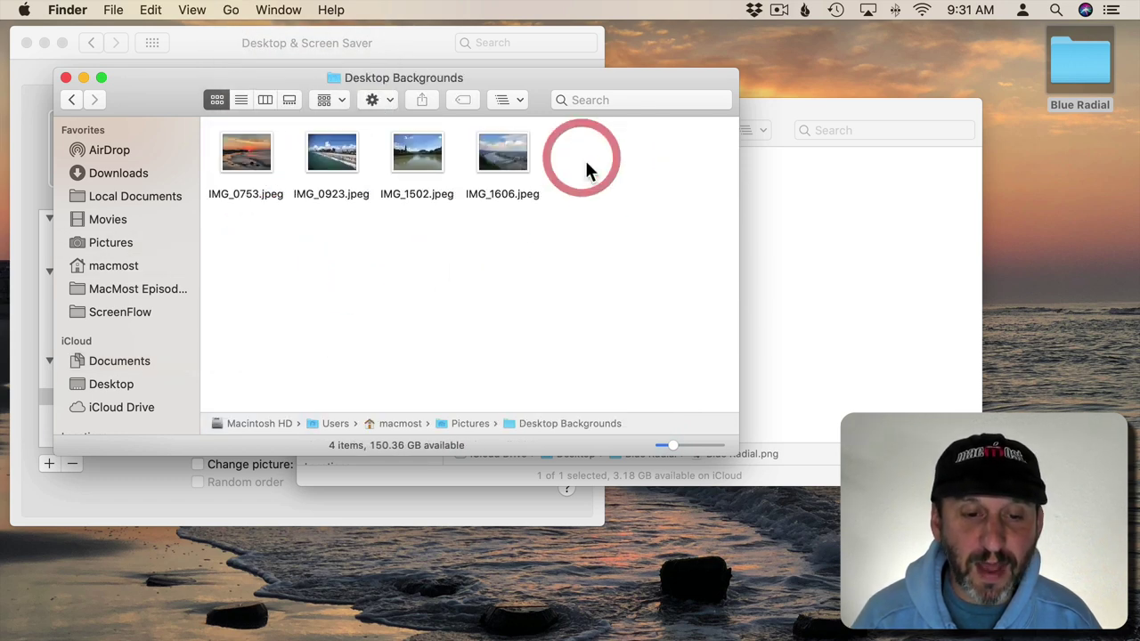
- Move Blue Radial.png into the Desktop Backgrounds folder and send the emptied Blue Radial folder on the Desktop to the Trash
left_click(786, 194)
left_click_drag(481, 183, 267, 245)
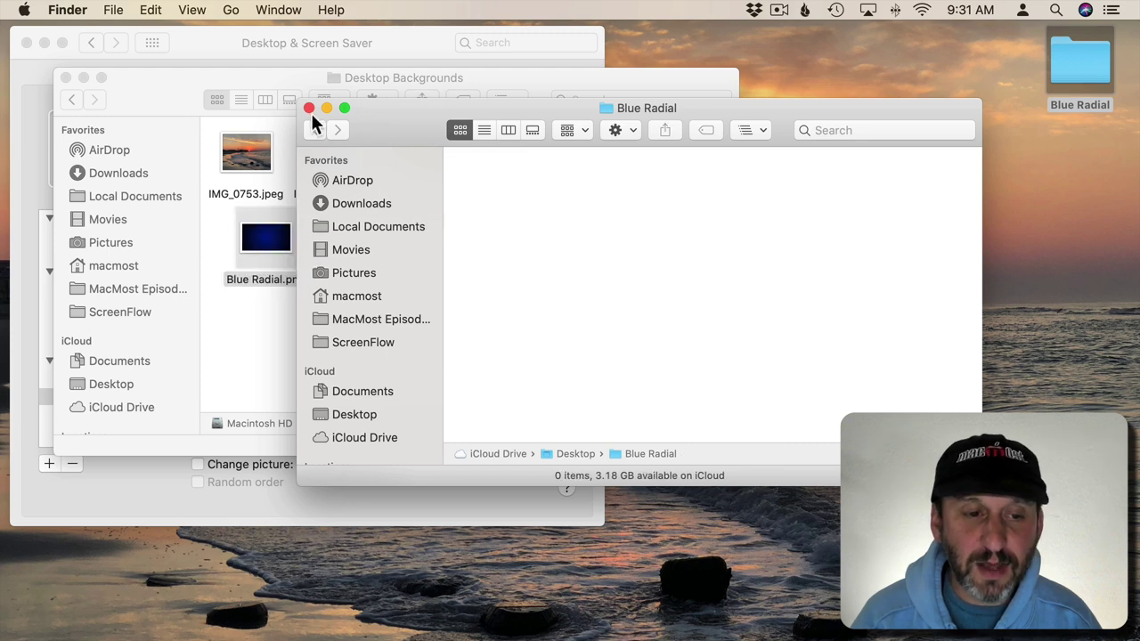
left_click(309, 108)
left_click(1073, 106)
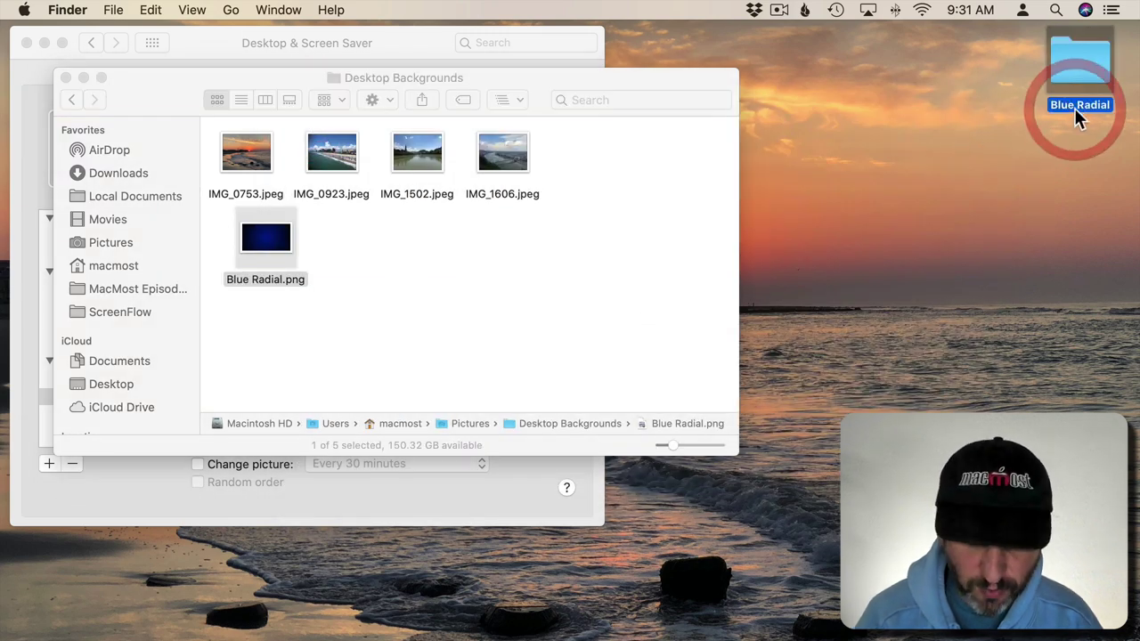
key("super+BackSpace")
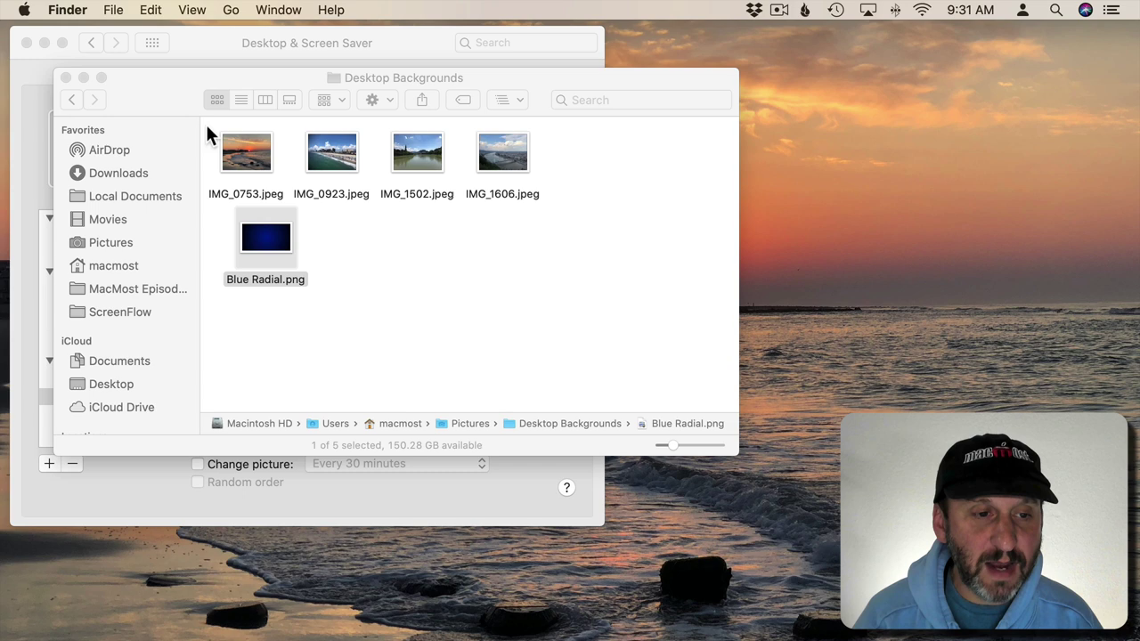
- Switch to System Preferences, reload the Desktop Backgrounds folder's pictures and set Blue Radial as the desktop picture
left_click(208, 40)
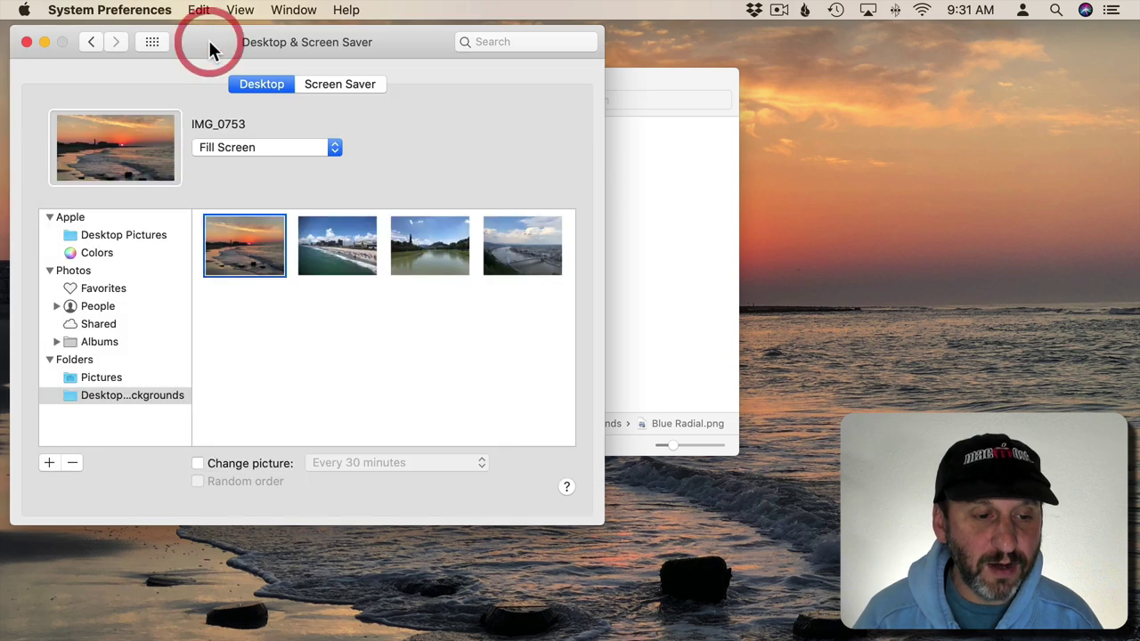
left_click(95, 253)
left_click(105, 394)
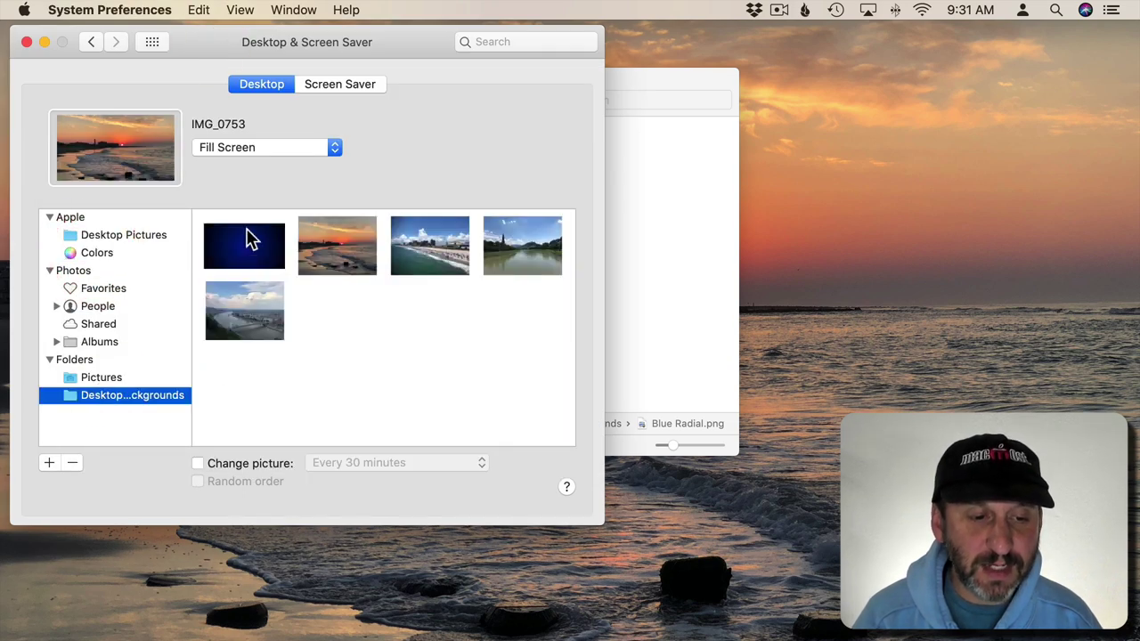
left_click(259, 254)
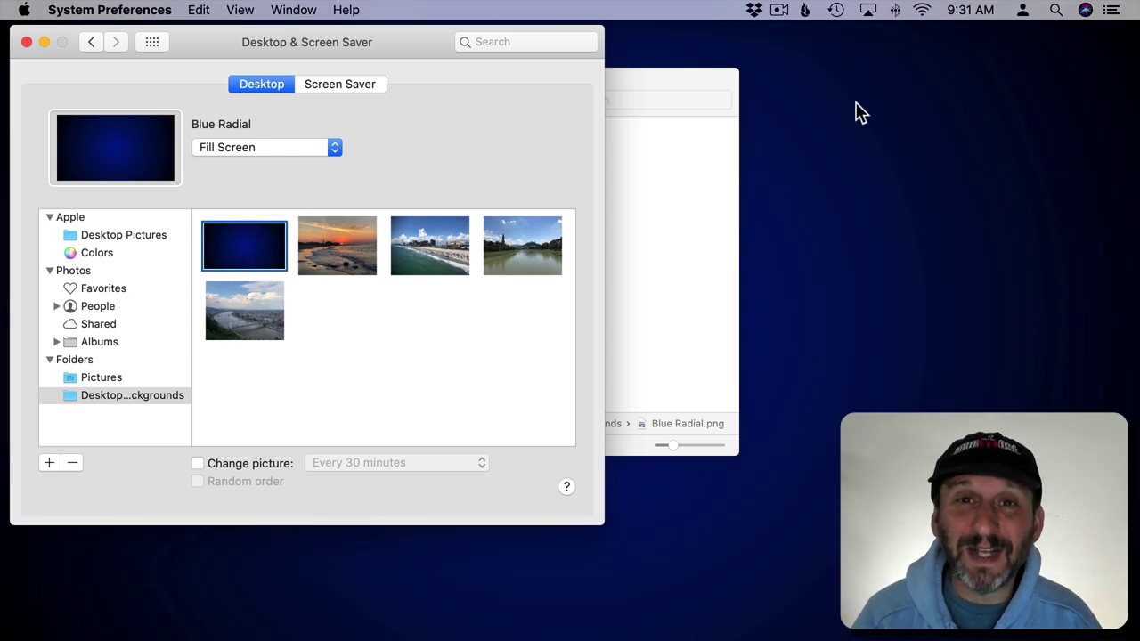
- Check the picture scaling options, then try the sunset photo and the beach photo as the desktop picture
left_click(254, 151)
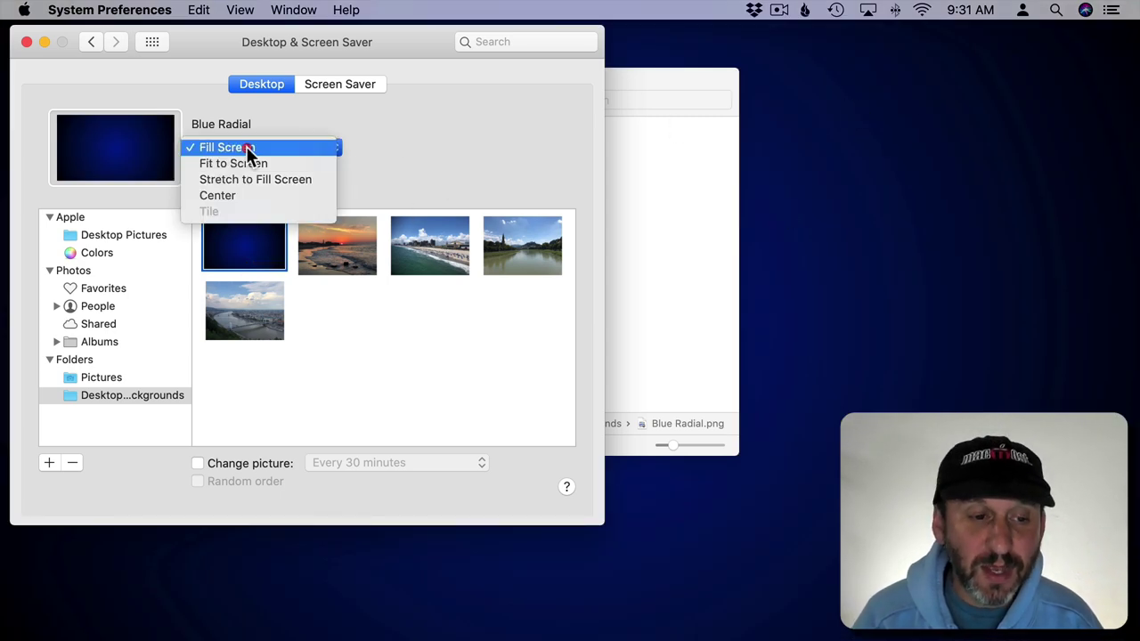
left_click(249, 184)
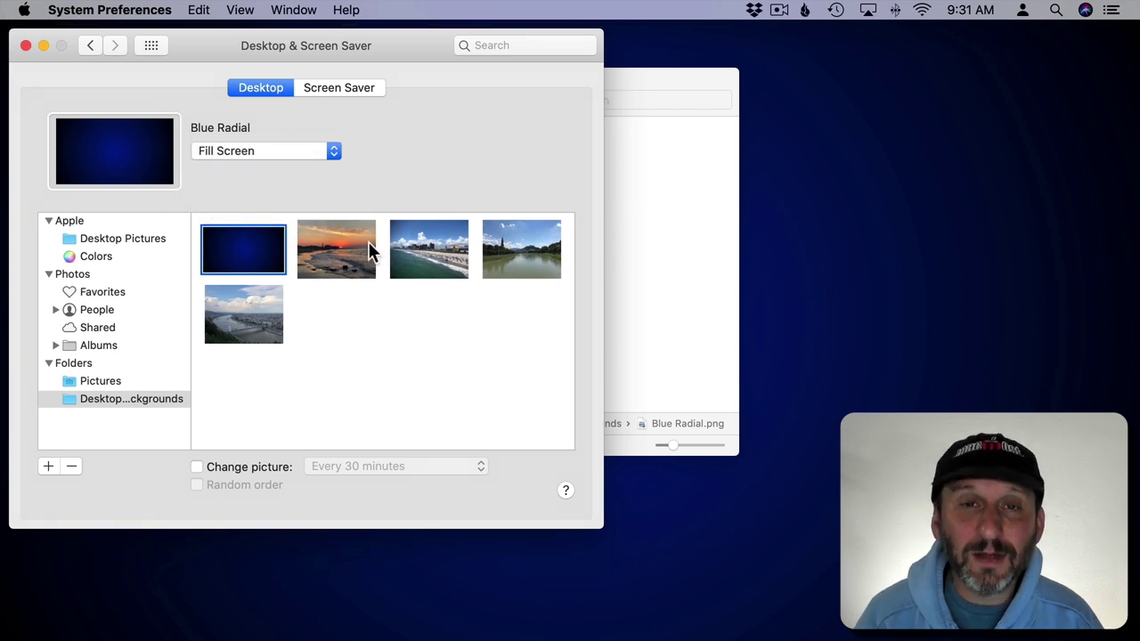
left_click(353, 245)
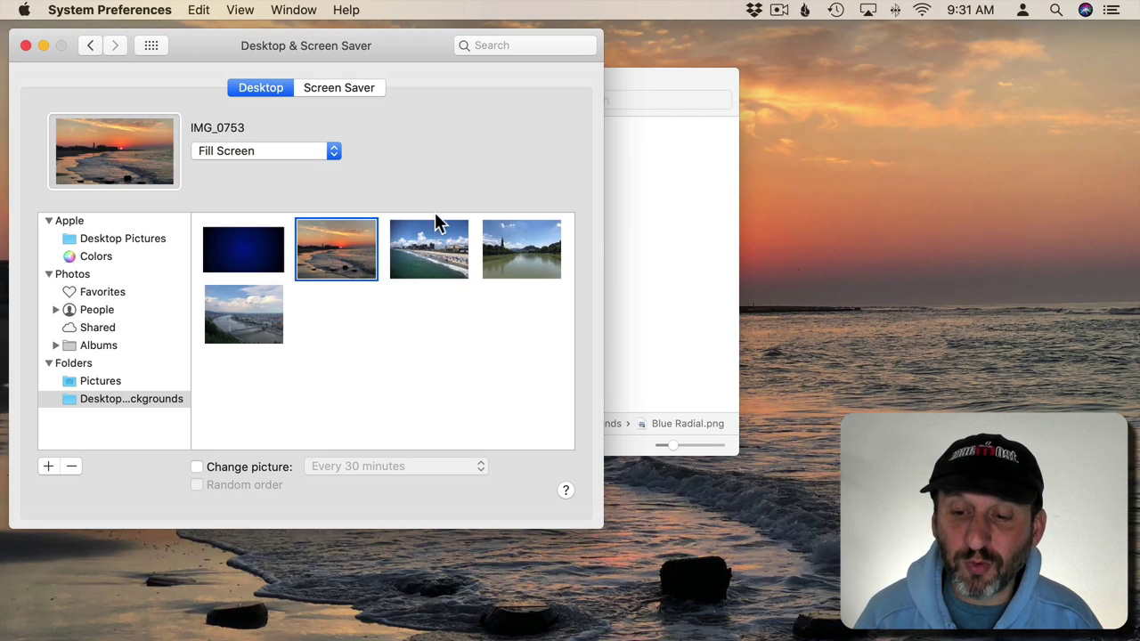
left_click(450, 269)
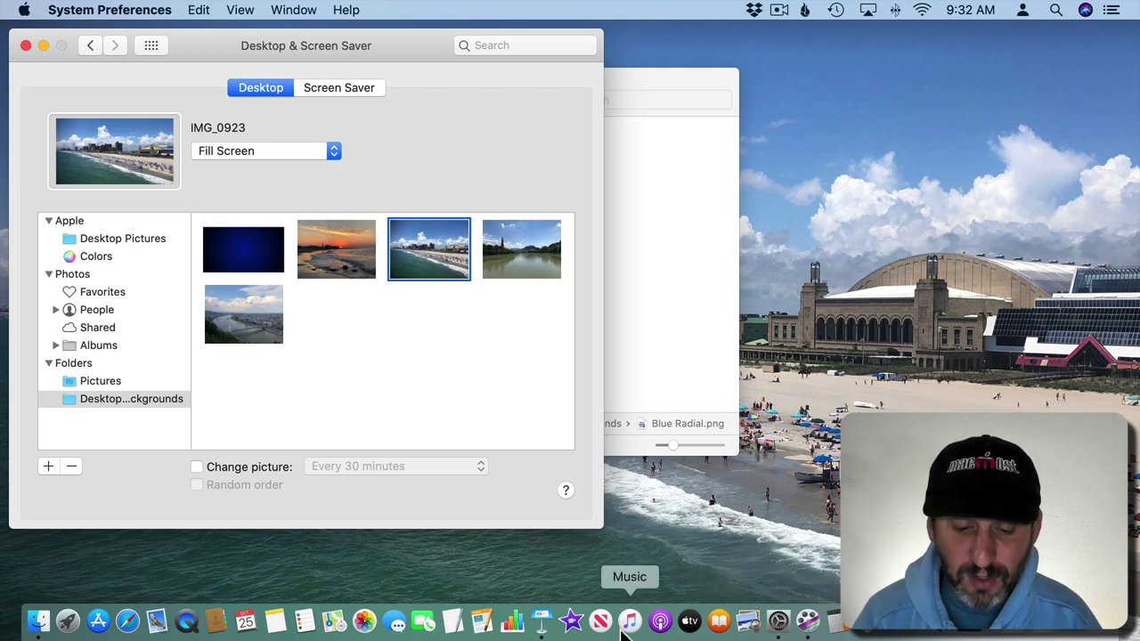
- Switch to Keynote and add IMG_1606.jpeg from Finder's Desktop Backgrounds folder to the blue gradient slide
left_click(543, 623)
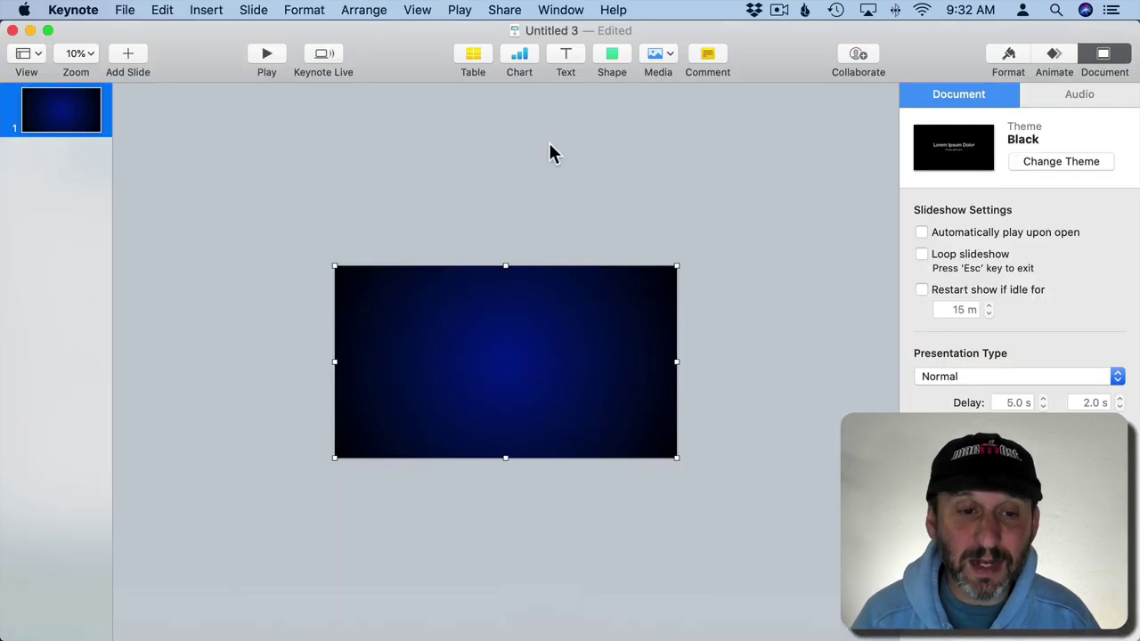
left_click_drag(427, 56, 422, 272)
left_click(656, 148)
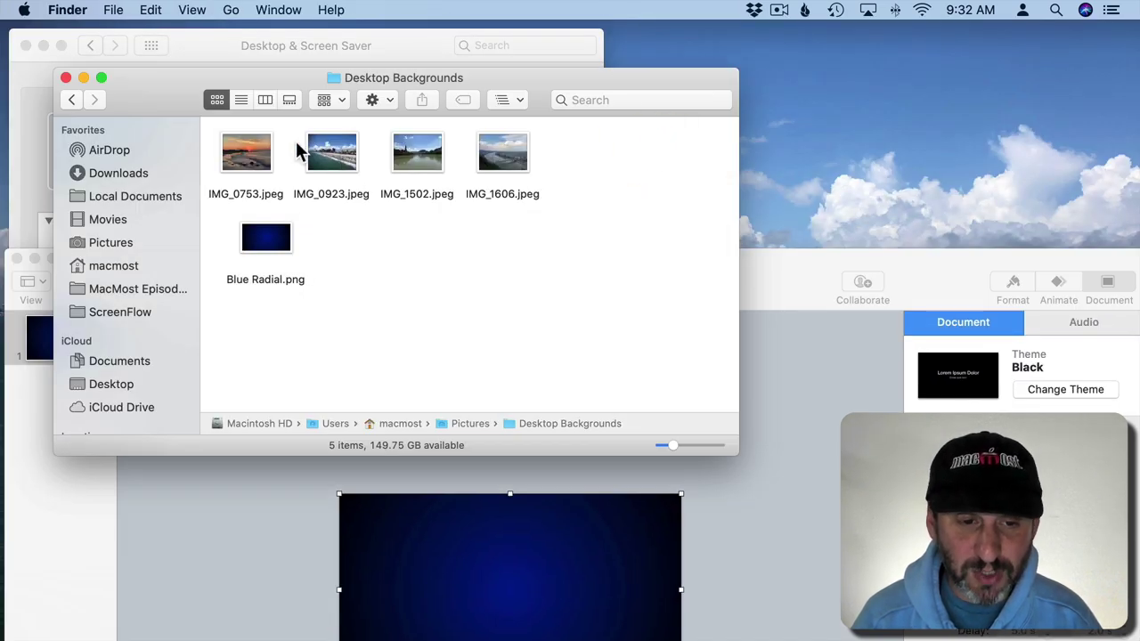
left_click_drag(499, 165, 815, 405)
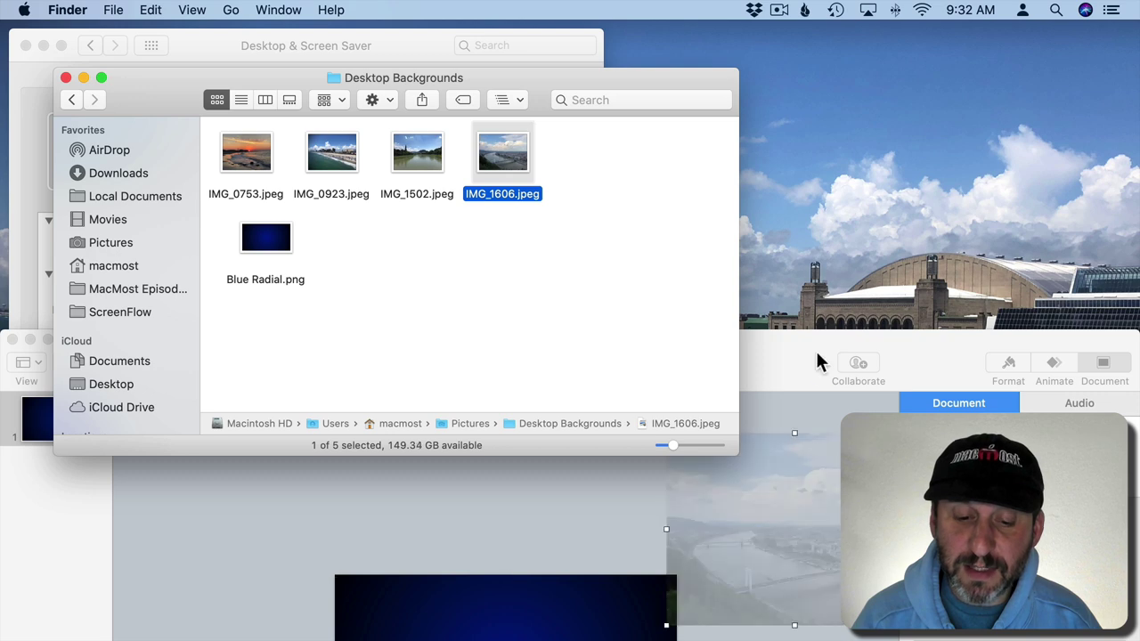
left_click(737, 385)
left_click_drag(780, 363, 751, 68)
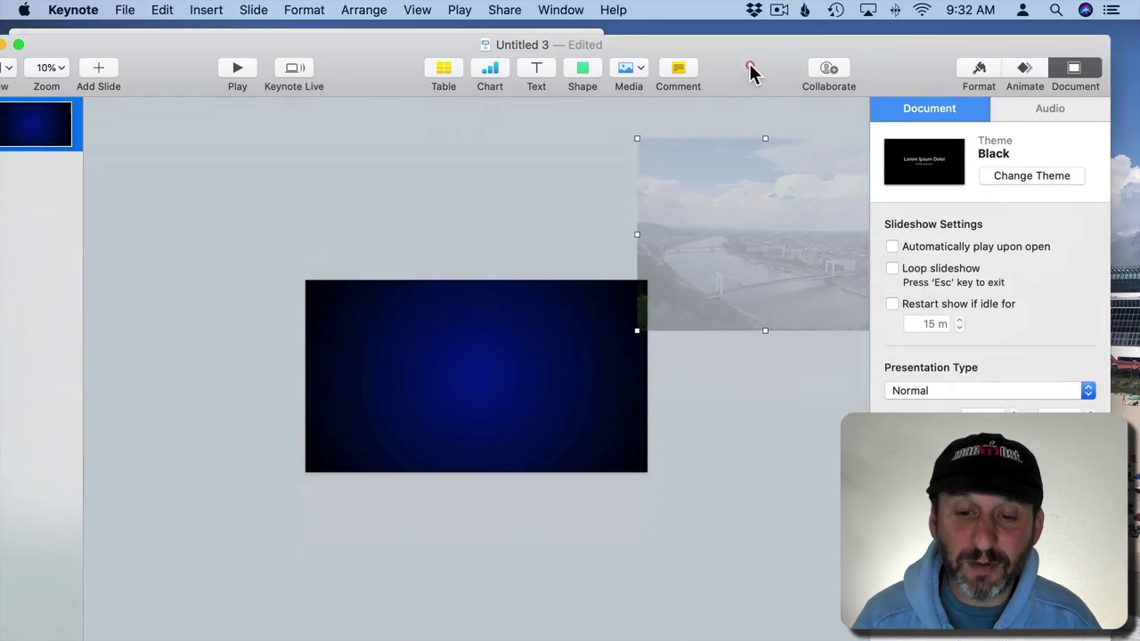
- Position and enlarge the river photo to cover the whole slide, and send it to the back behind the gradient rectangle
left_click_drag(743, 216, 409, 351)
left_click_drag(561, 377, 644, 377)
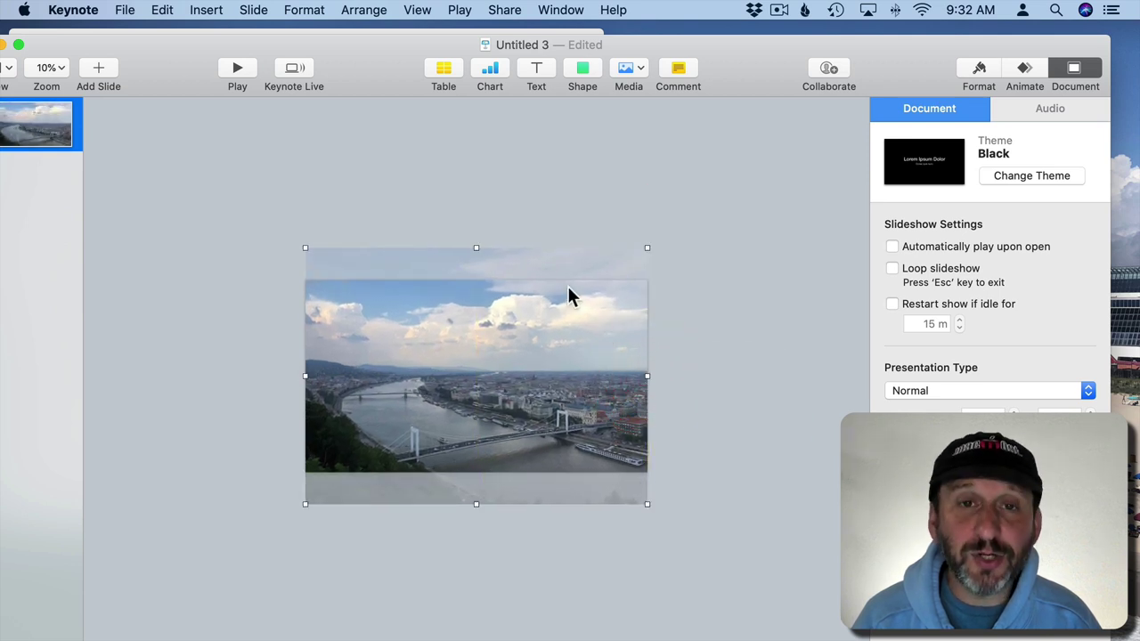
left_click(363, 10)
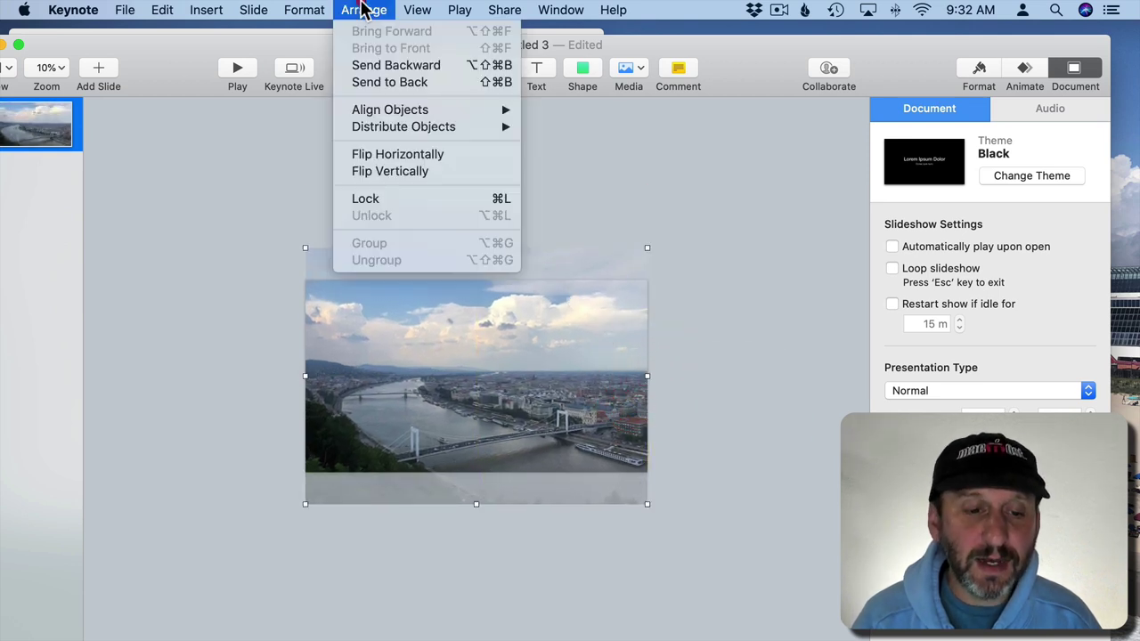
left_click(388, 80)
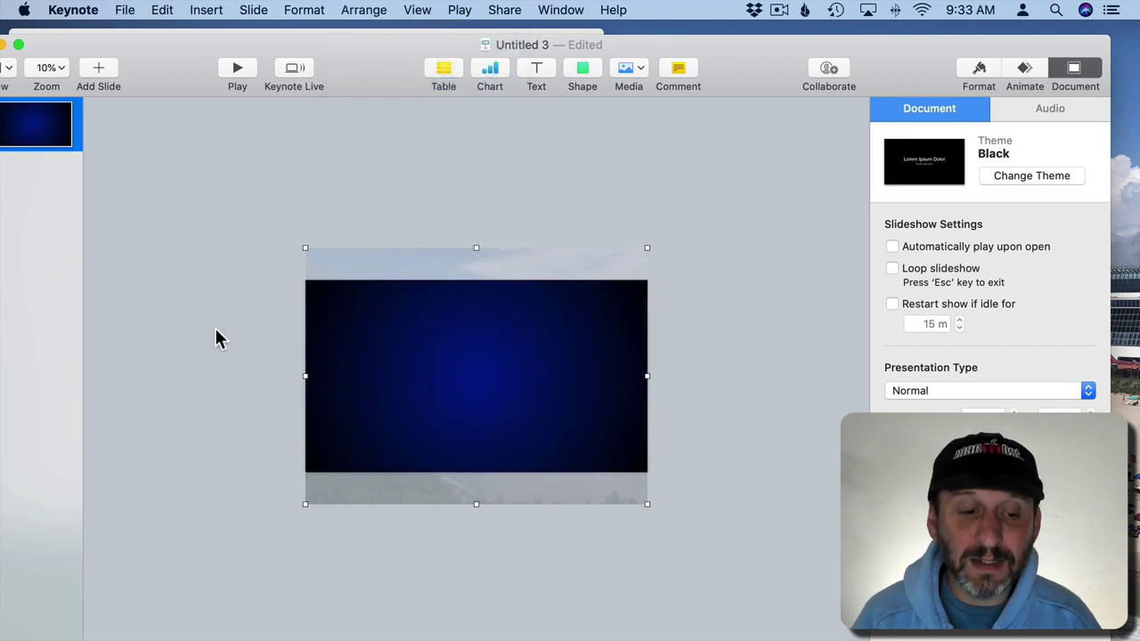
- Set the blue gradient rectangle's opacity to 50% so it tints the photo behind it
left_click(394, 365)
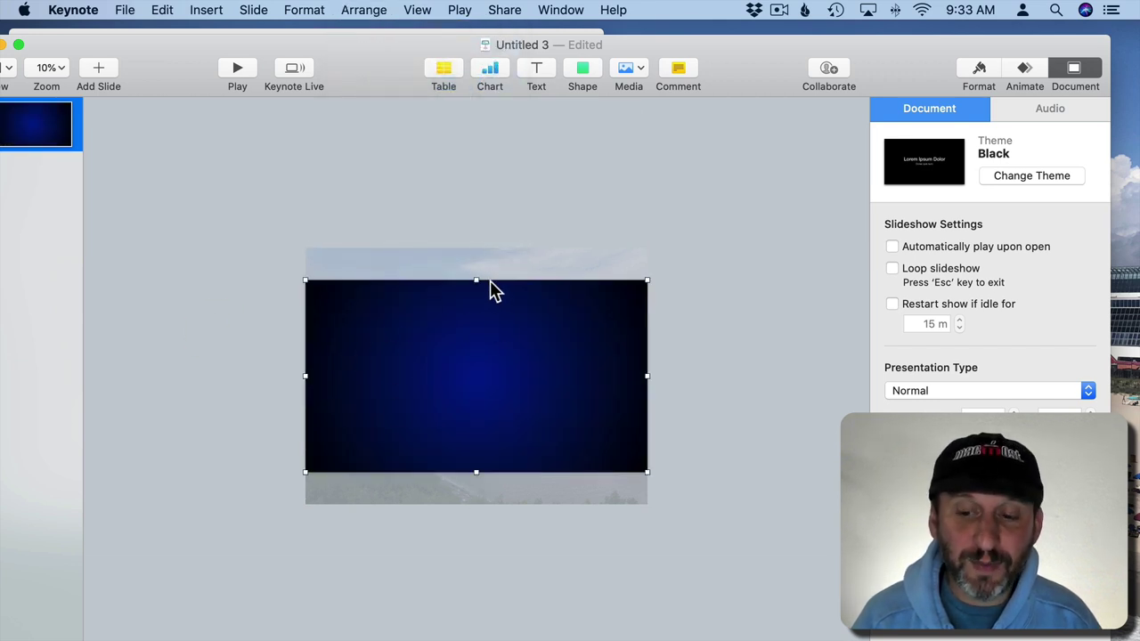
left_click(979, 67)
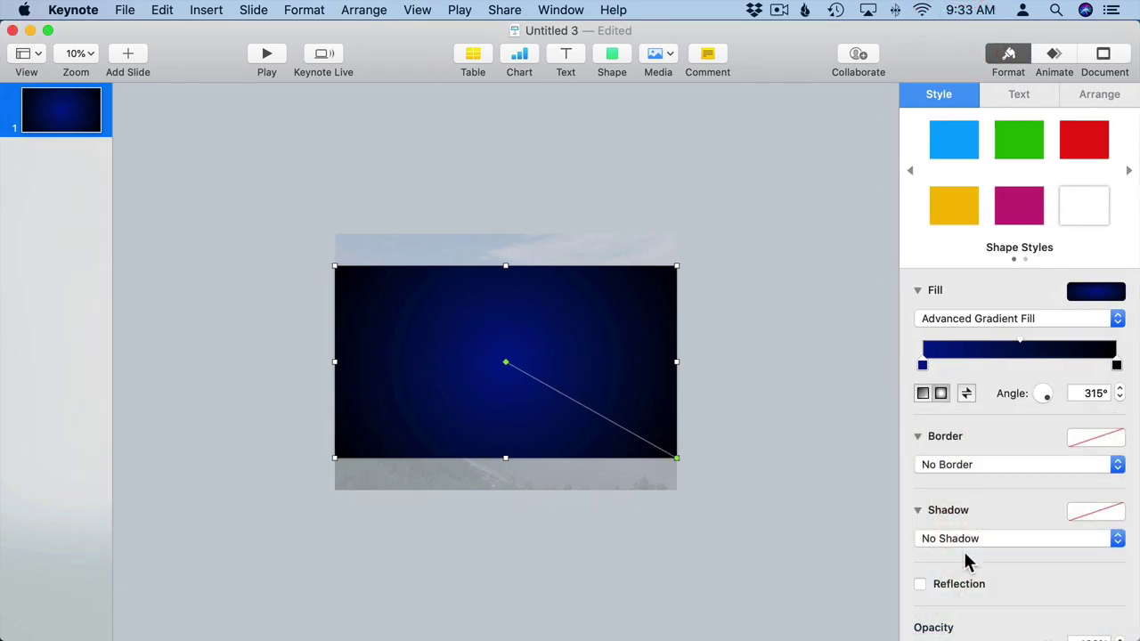
scroll(972, 570, "down", 1)
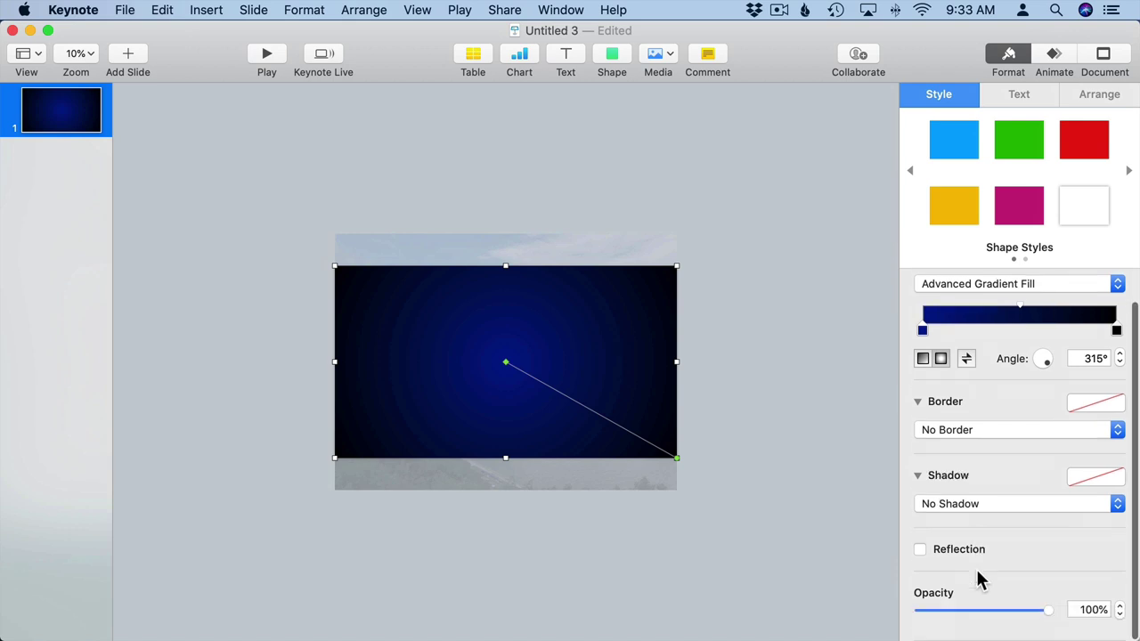
left_click_drag(1047, 612, 985, 616)
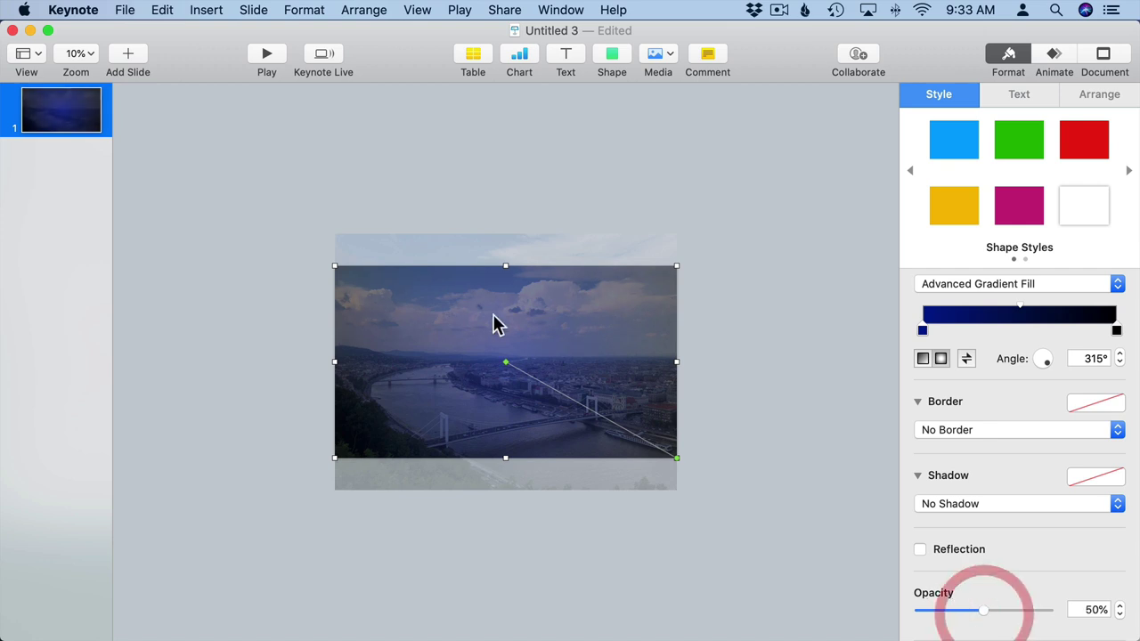
- Export the slide as a PNG image to the Desktop under the name Blue Radial Image
left_click(340, 296)
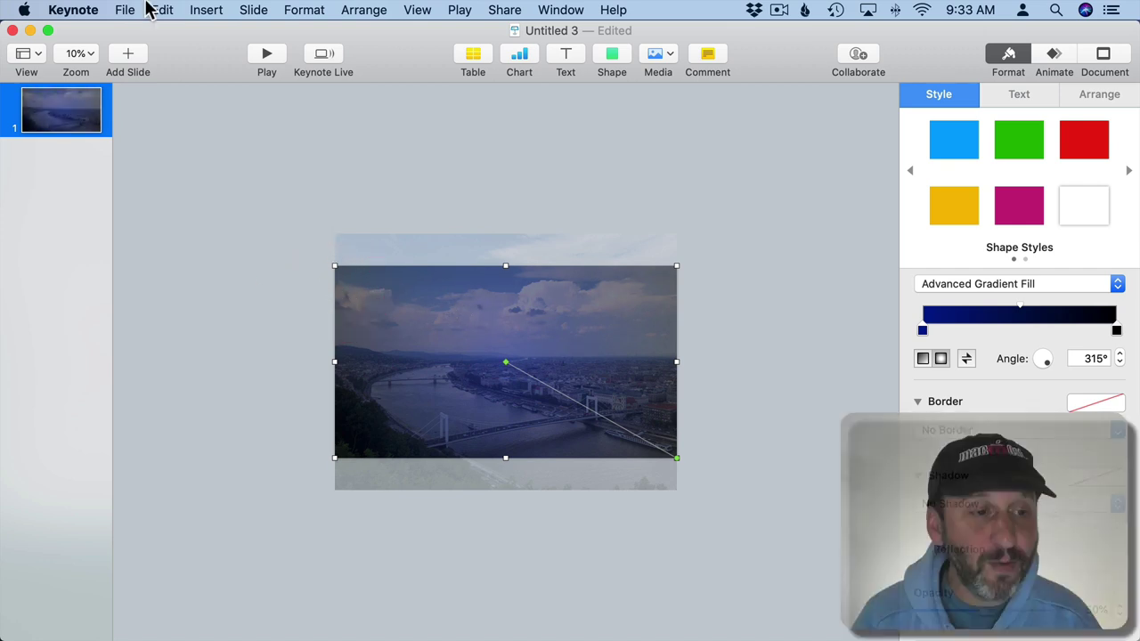
left_click(124, 10)
mouse_move(176, 197)
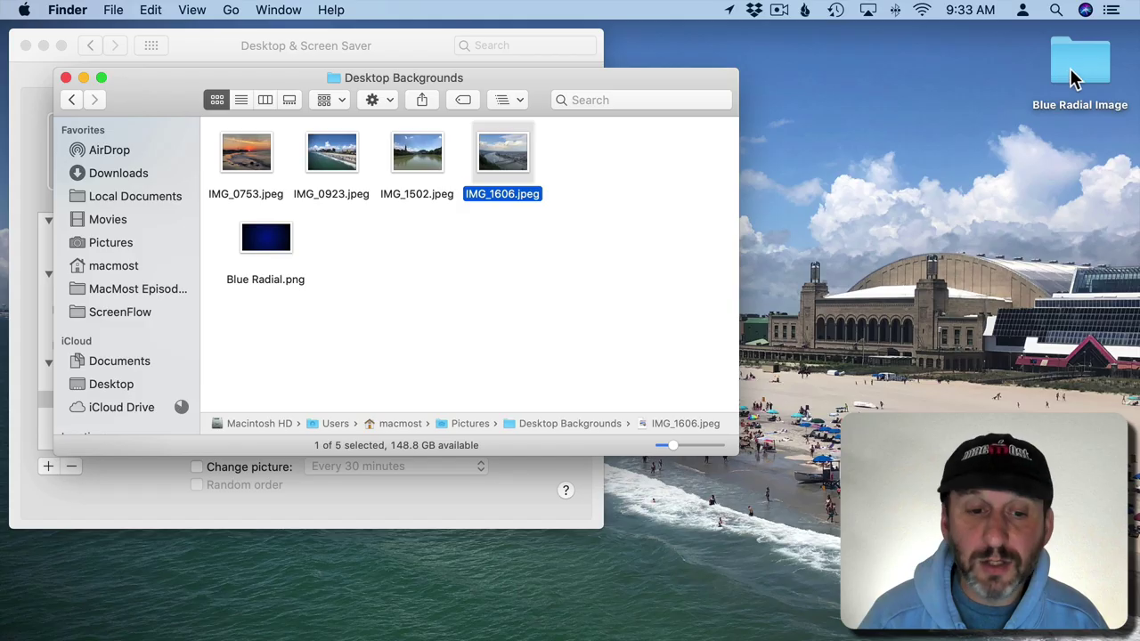
- Open the exported Blue Radial Image folder on the Desktop and rename its image file as Blue Radial Image.png
double_click(1072, 73)
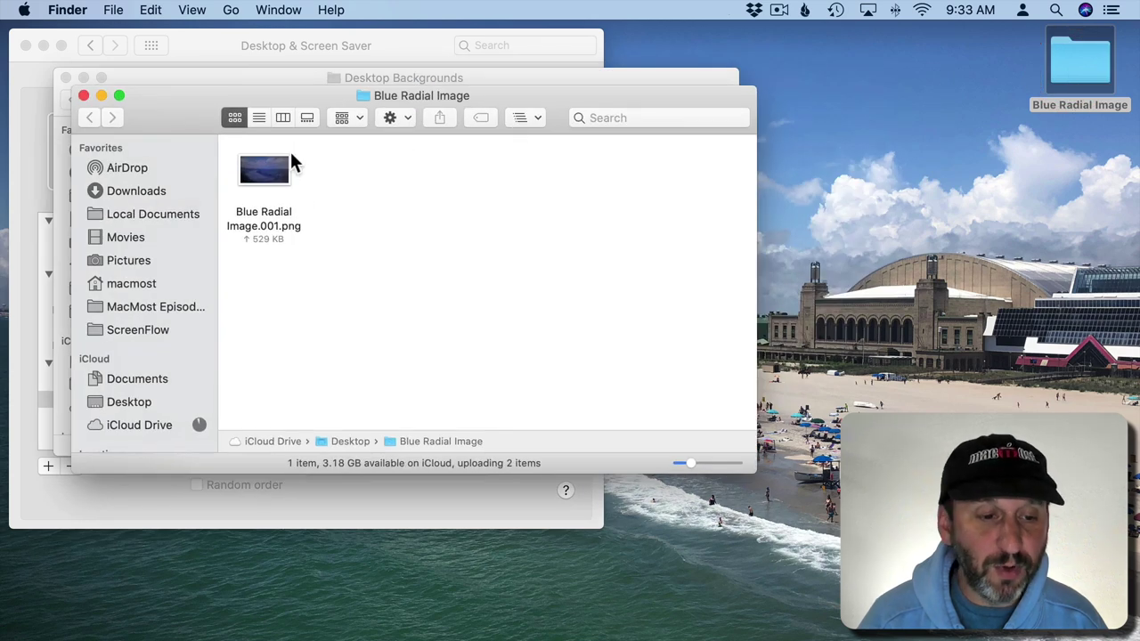
left_click(272, 222)
key("Return")
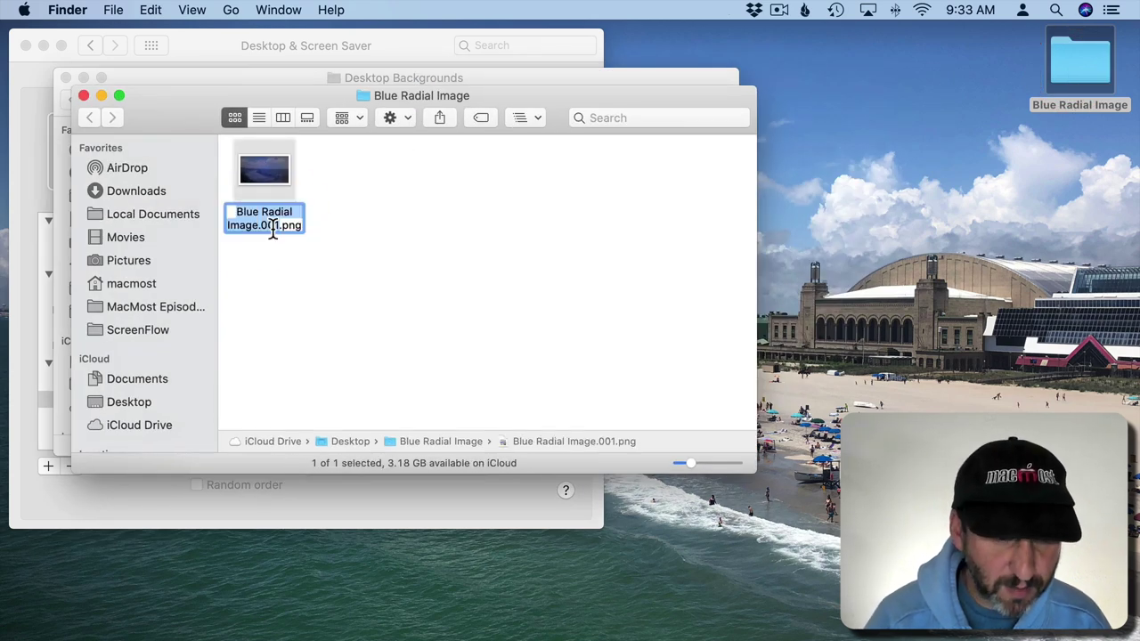
double_click(271, 225)
key("BackSpace")
key("BackSpace")
key("Return")
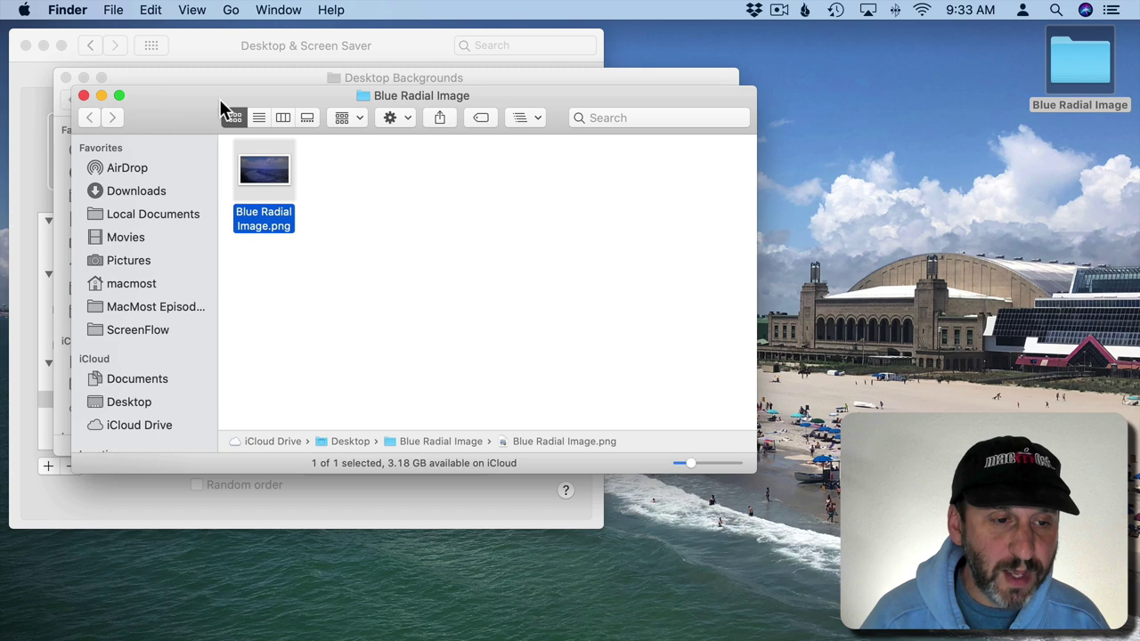
- Move Blue Radial Image.png into the Desktop Backgrounds folder and send the emptied Blue Radial Image folder to the Trash
left_click_drag(219, 100, 759, 181)
left_click_drag(804, 252, 372, 255)
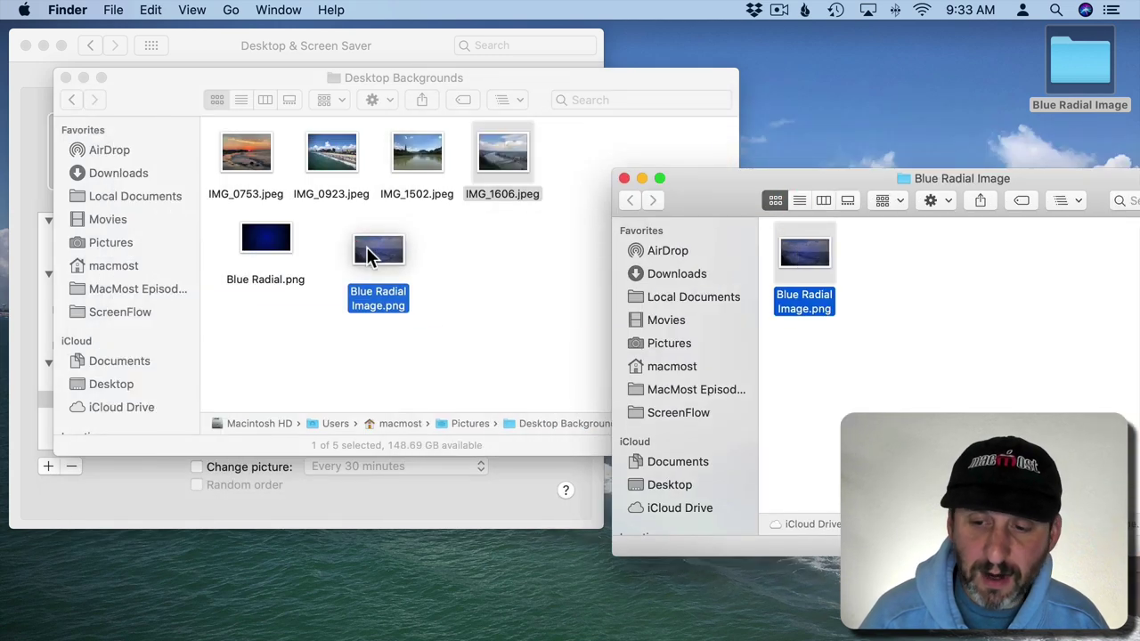
left_click(624, 179)
left_click(1080, 104)
left_click(1086, 130)
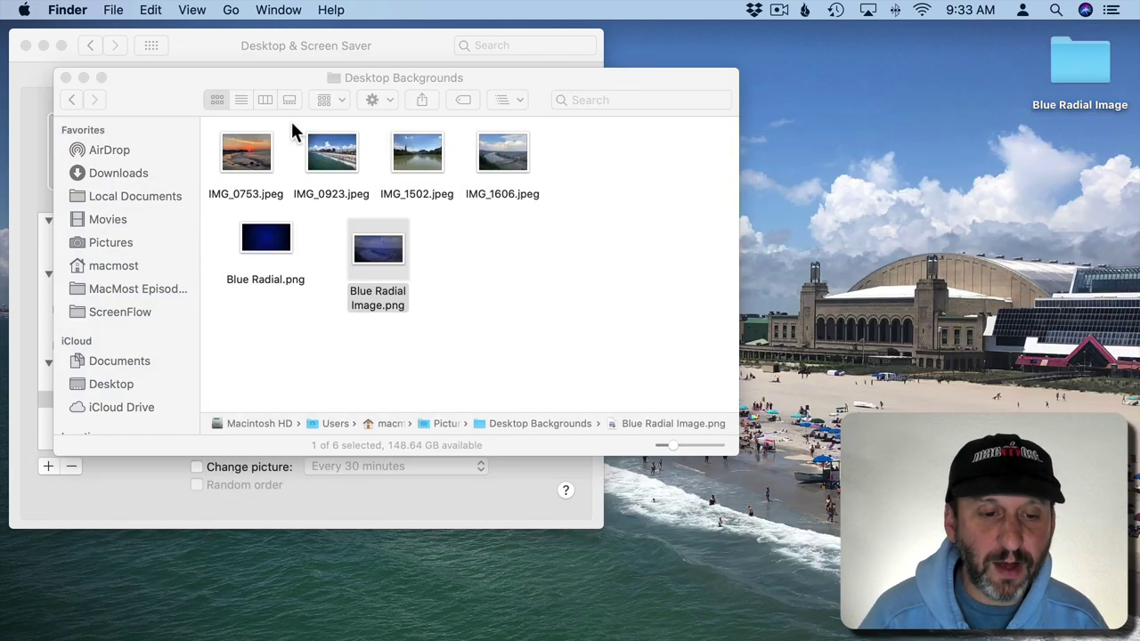
- Switch to System Preferences, reload the Desktop Backgrounds folder, and set Blue Radial Image as the desktop picture, comparing it with IMG_1606
left_click(387, 54)
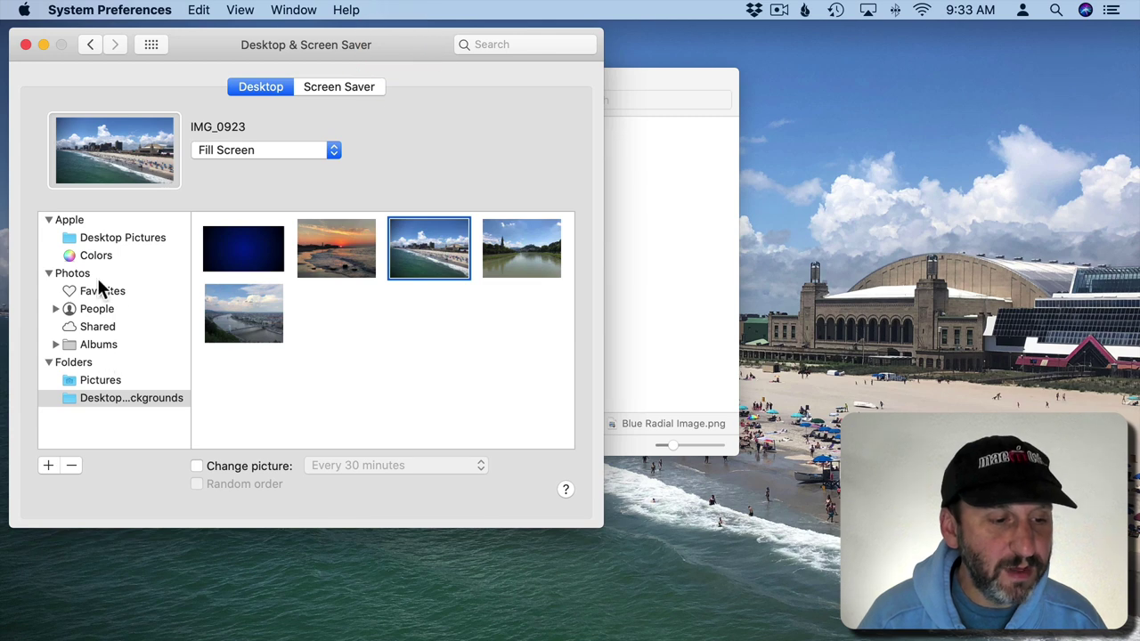
left_click(95, 256)
left_click(114, 398)
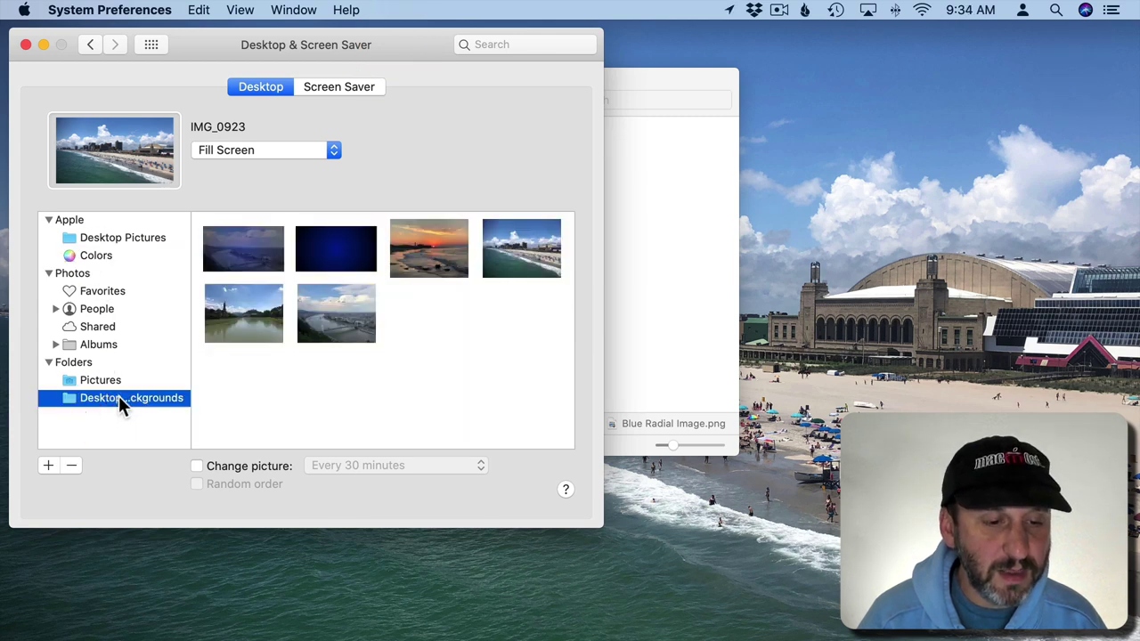
left_click(245, 248)
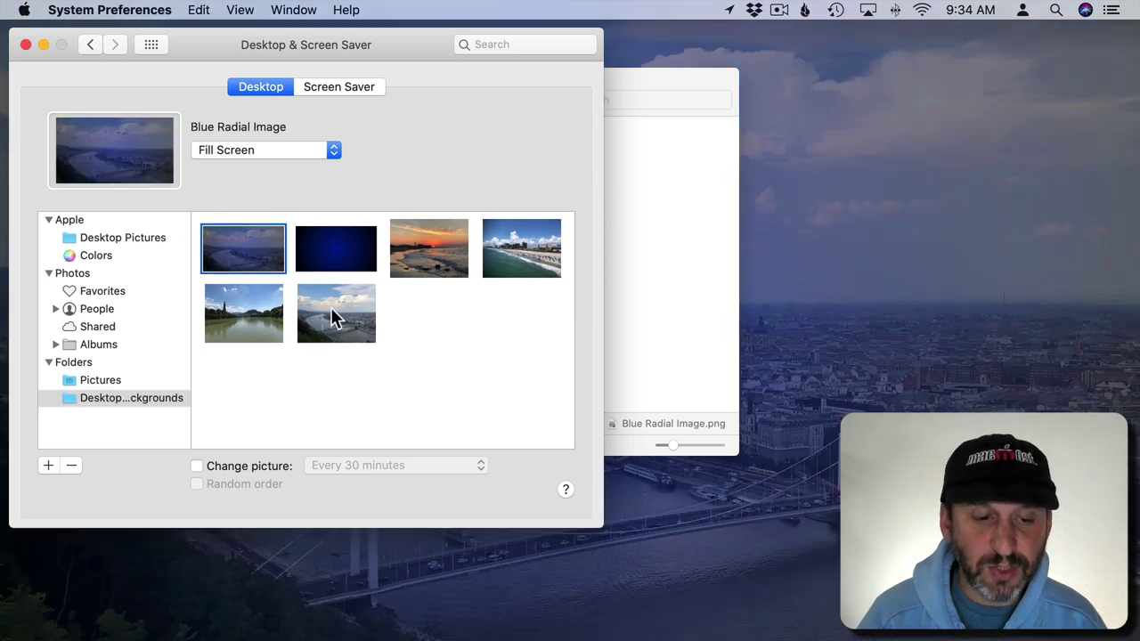
left_click(332, 310)
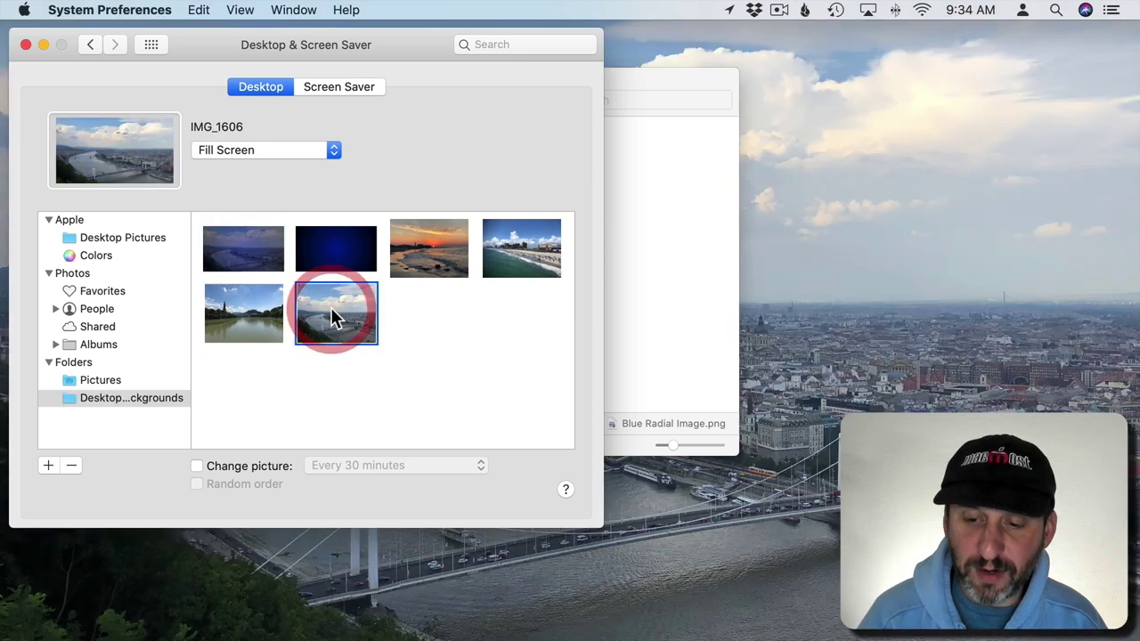
left_click(249, 250)
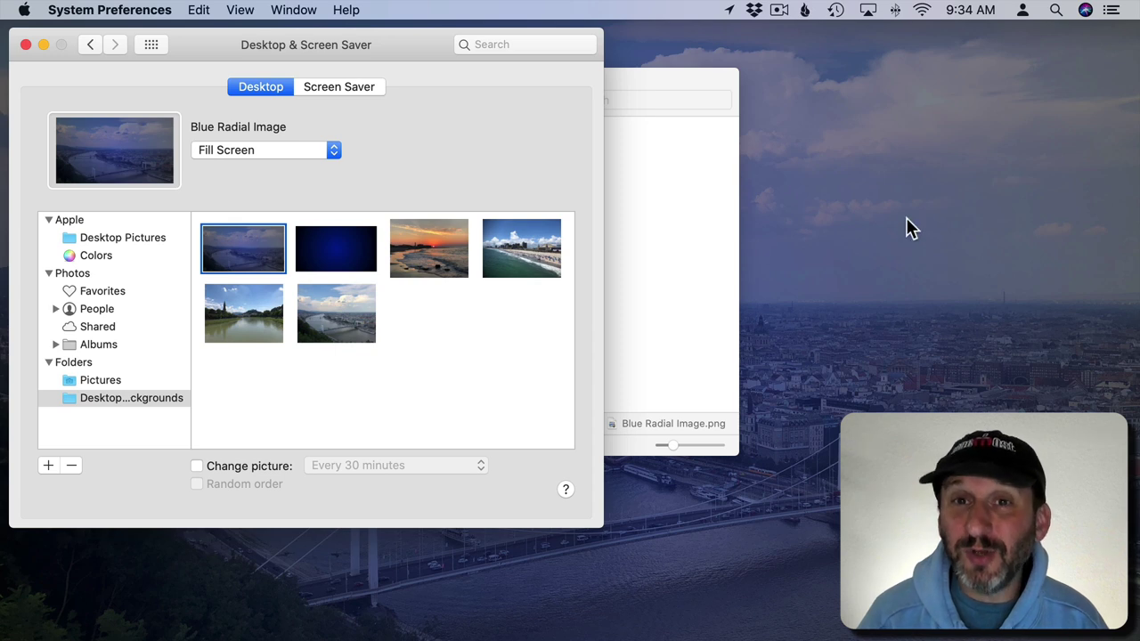